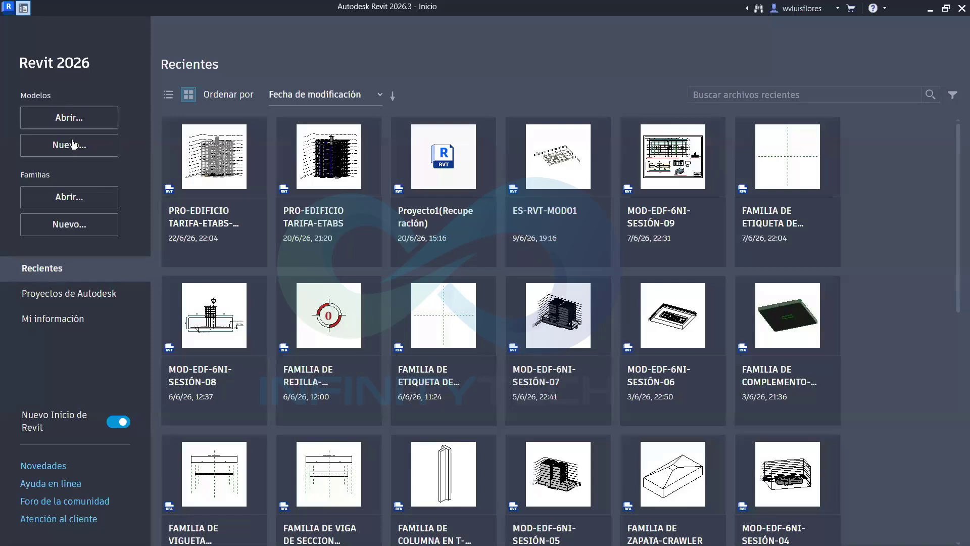
Create a new project from the structural template, Plantilla estructural
left_click(90, 146)
left_click(454, 131)
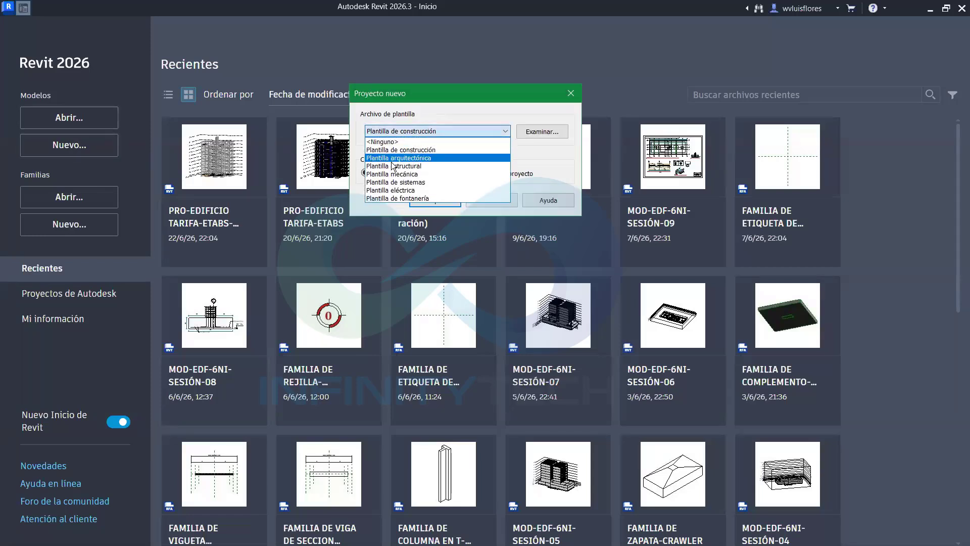
left_click(402, 148)
left_click(435, 201)
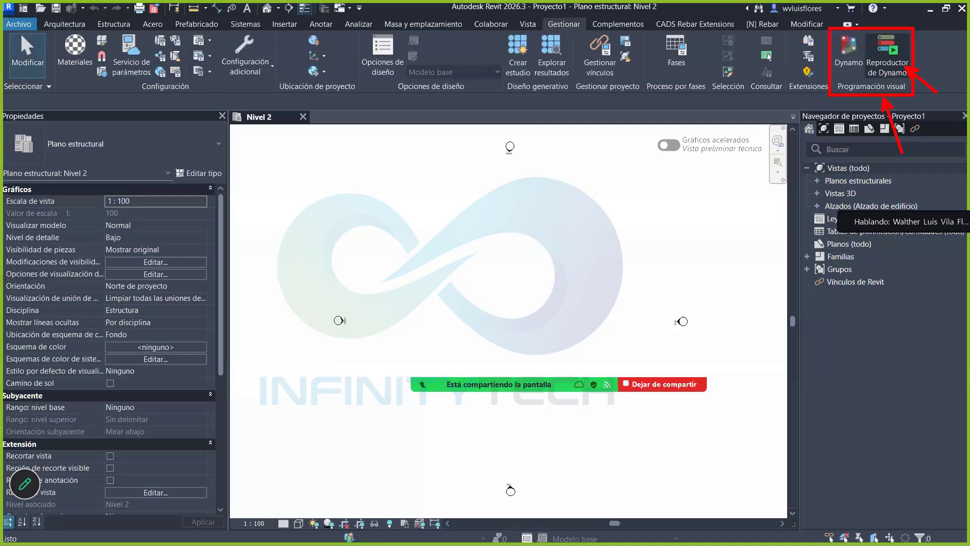
left_click(889, 61)
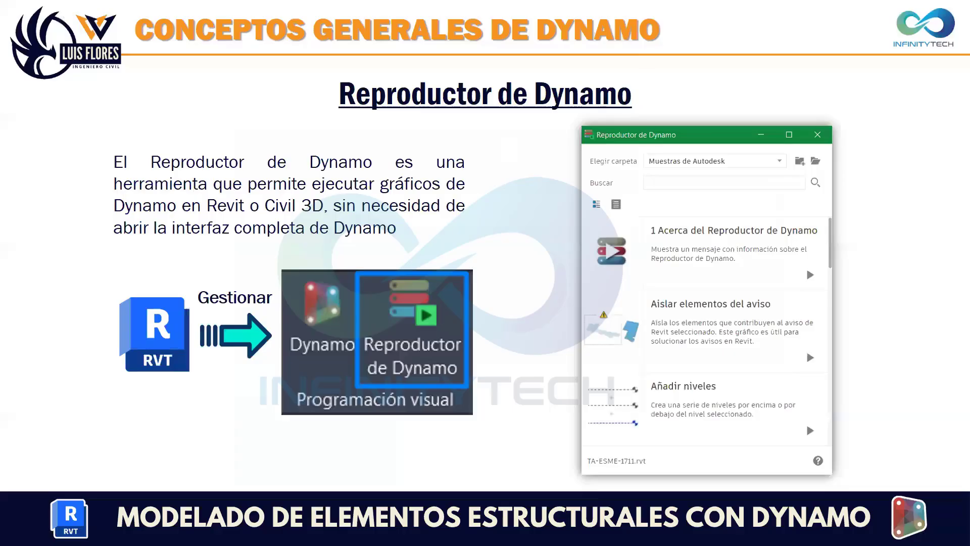
mouse_move(575, 127)
left_mouse_down()
mouse_move(722, 286)
mouse_move(832, 456)
mouse_move(837, 483)
left_mouse_up()
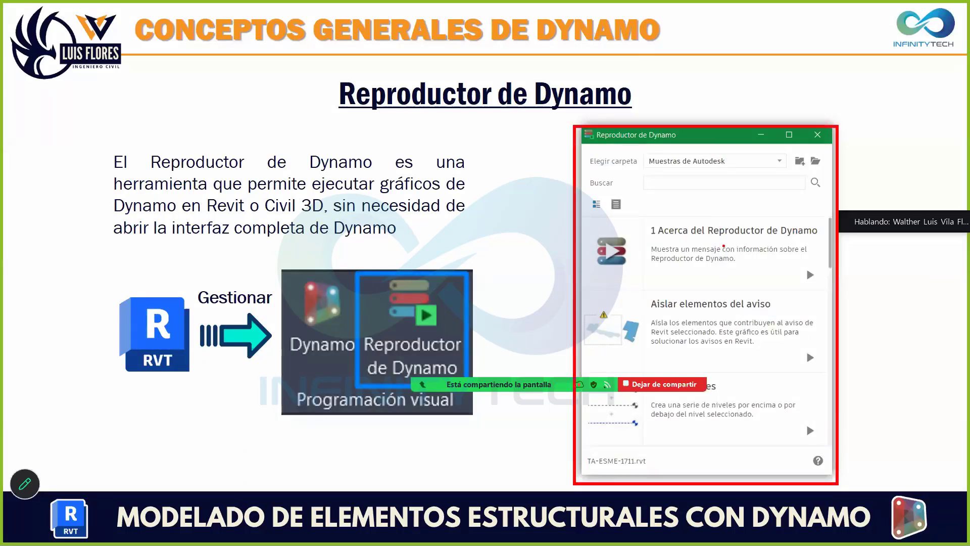
mouse_move(730, 160)
left_mouse_down()
mouse_move(739, 167)
mouse_move(749, 151)
left_mouse_up()
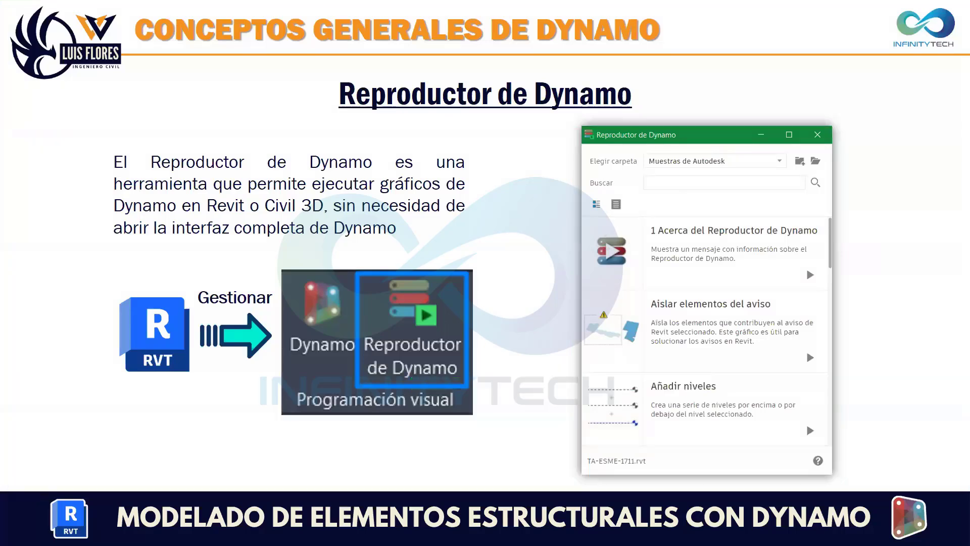
Switch back to Revit, open Reproductor de Dynamo and set its script folder to Muestras de Autodesk
key("alt+Tab")
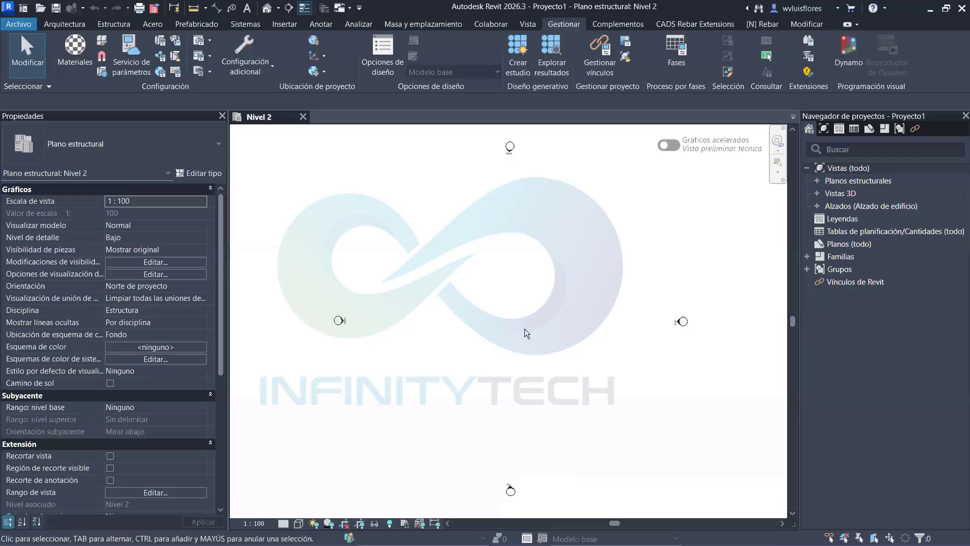
left_click(887, 56)
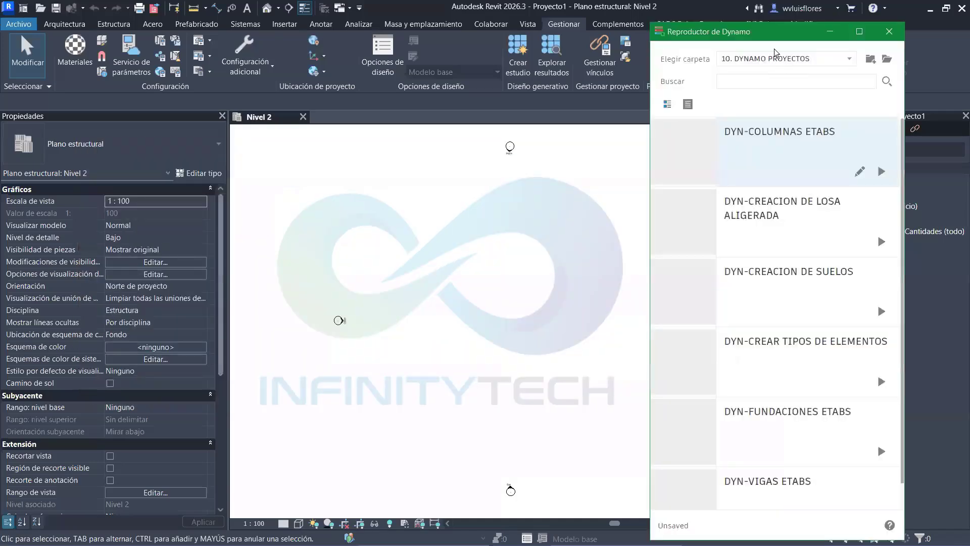
left_click(770, 57)
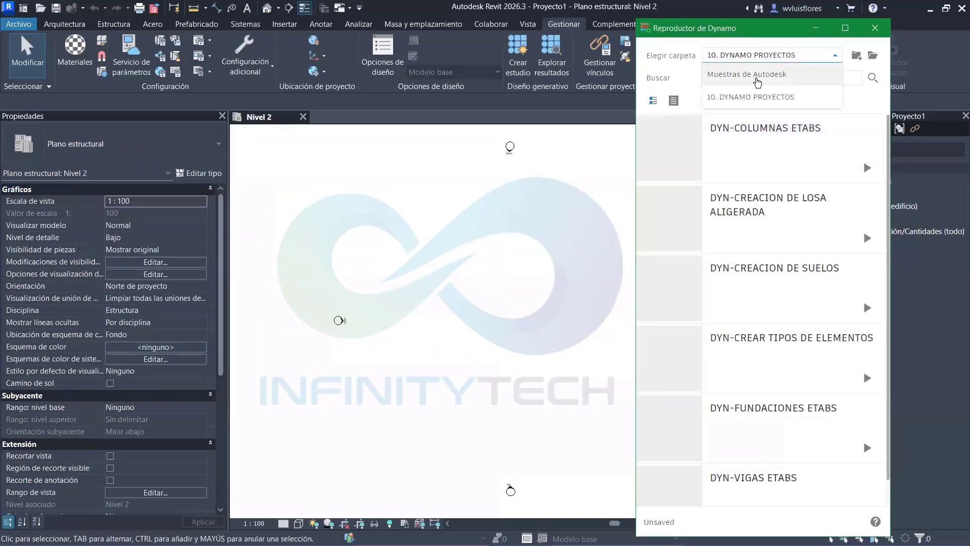
left_click(753, 75)
mouse_move(753, 145)
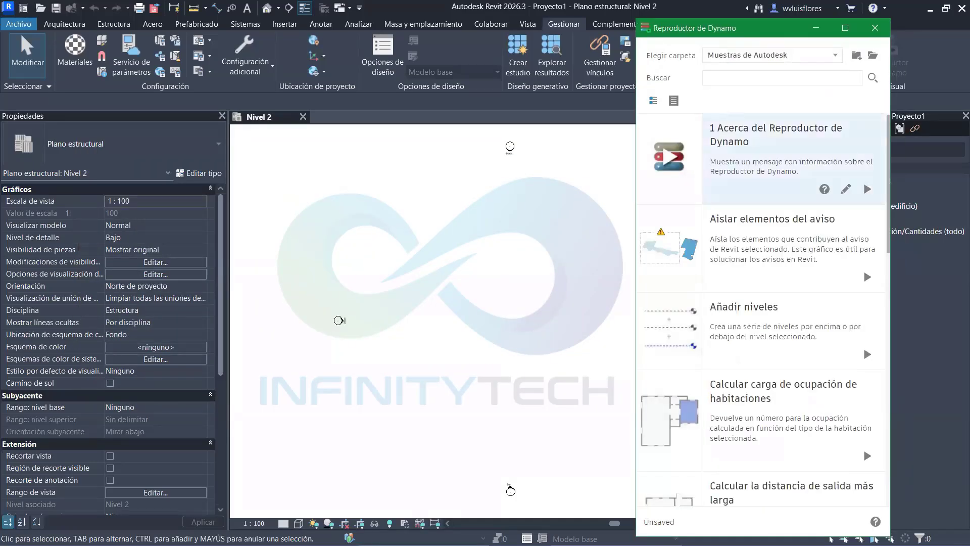
left_click_drag(782, 148, 842, 135)
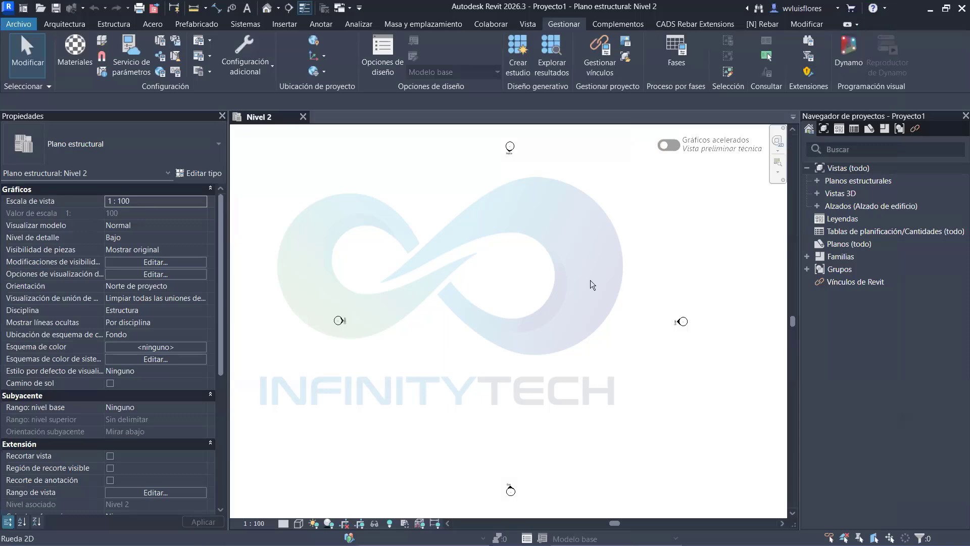
key("alt+Tab")
key("alt+Tab")
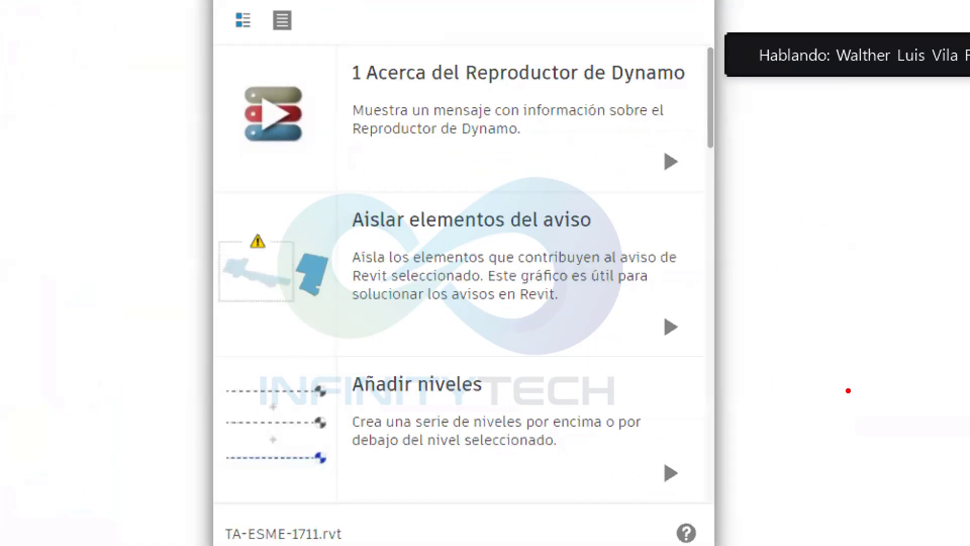
left_click_drag(589, 454, 674, 413)
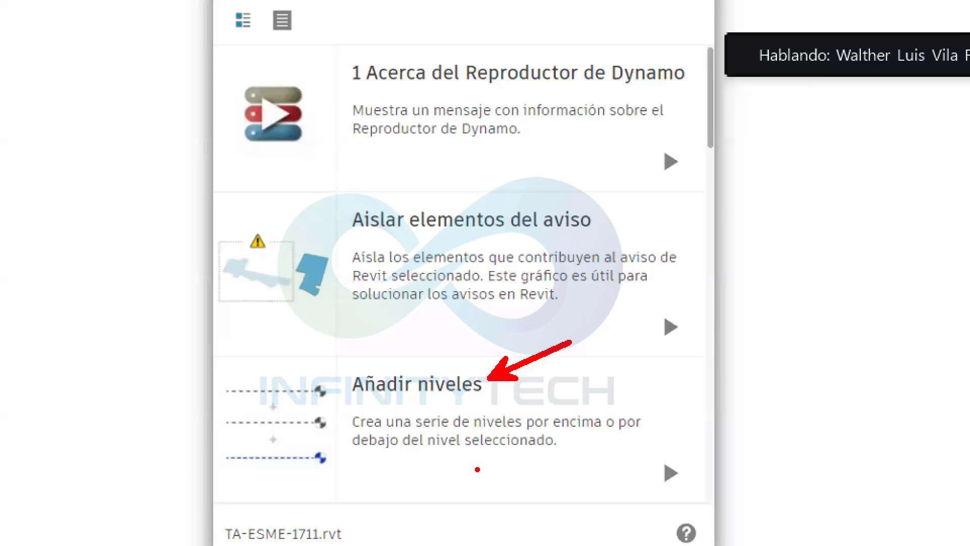
left_click_drag(563, 448, 596, 434)
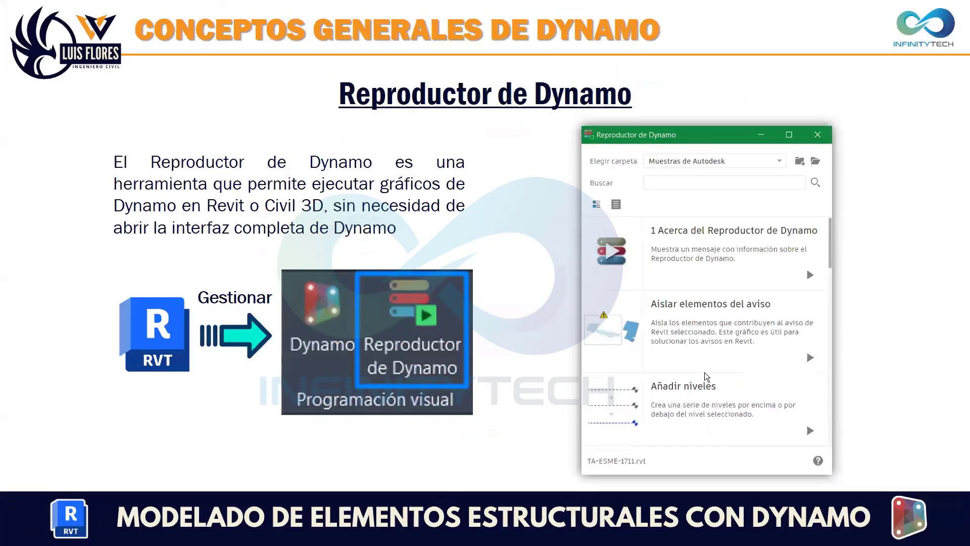
Return to Revit and open the sample script Añadir niveles in Reproductor de Dynamo to show its inputs
key("alt+Tab")
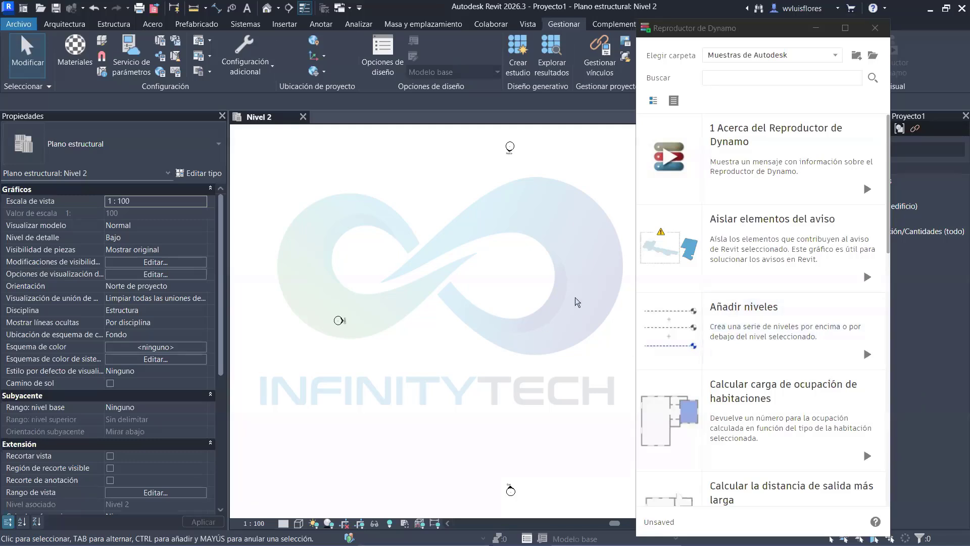
mouse_move(846, 356)
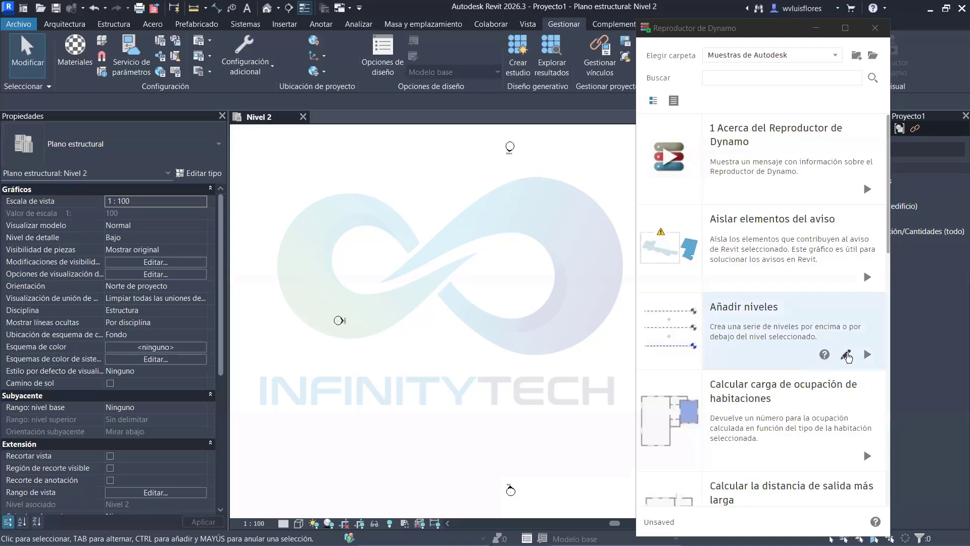
left_click_drag(848, 364, 855, 401)
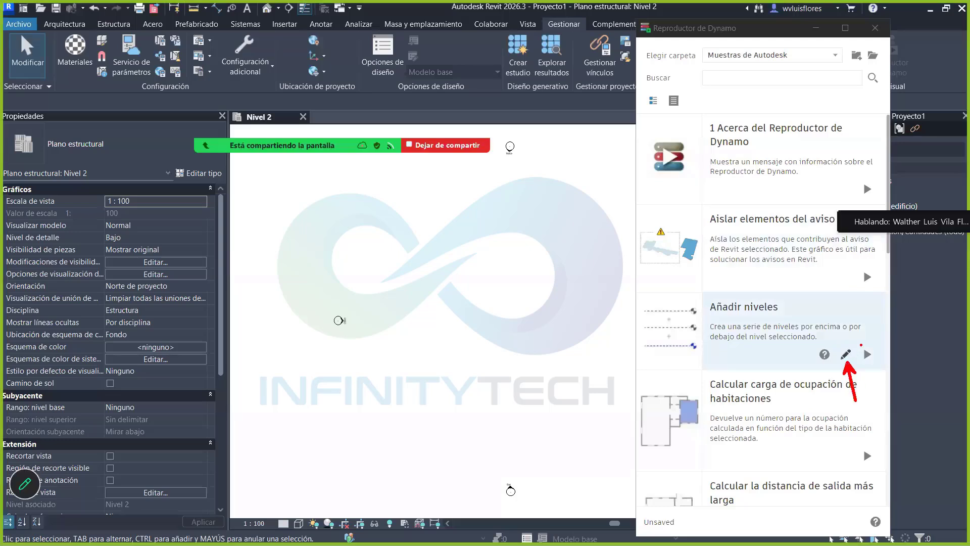
left_click_drag(858, 343, 880, 371)
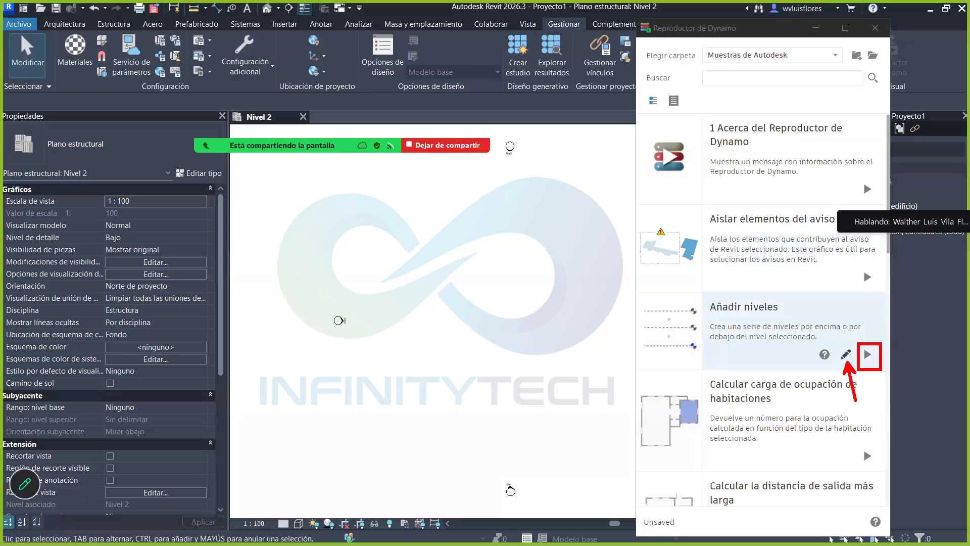
left_click(866, 355)
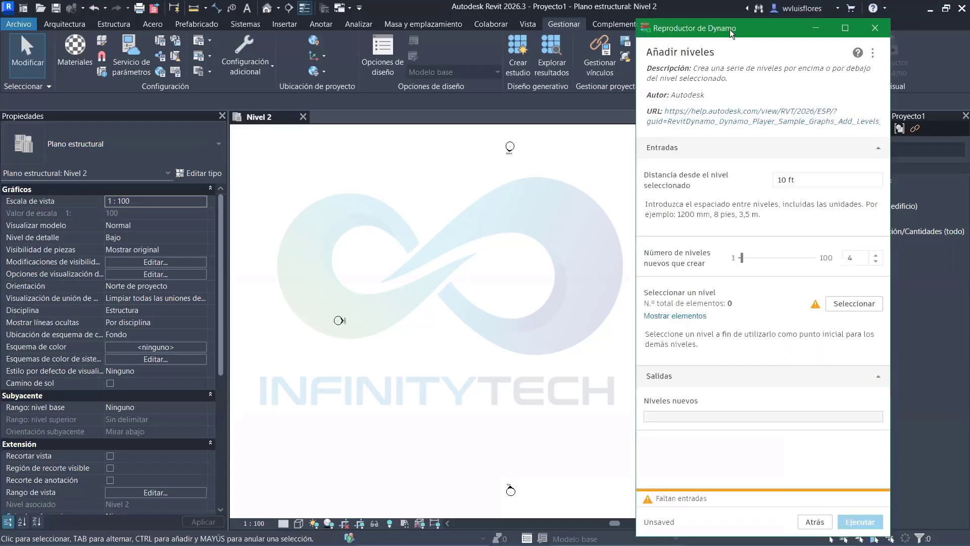
left_click_drag(729, 29, 688, 20)
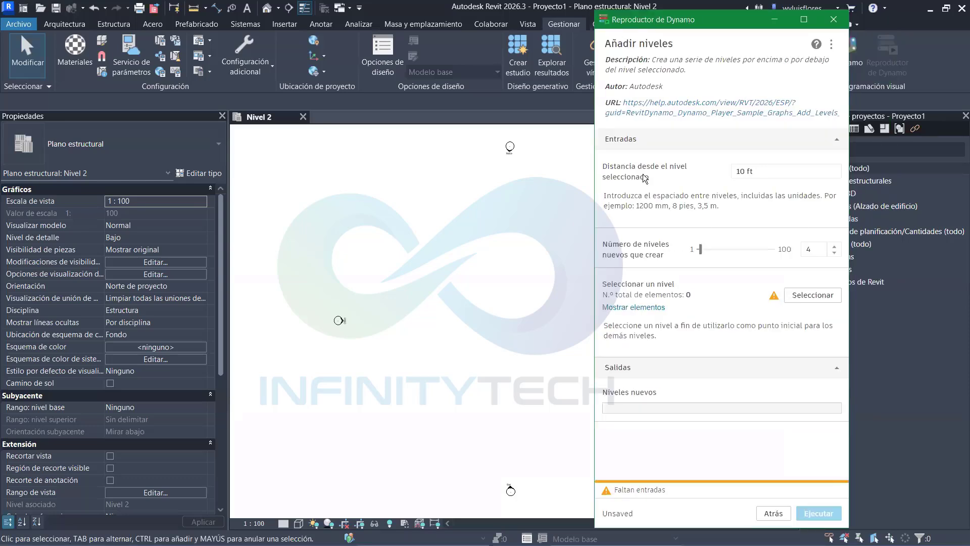
mouse_move(597, 148)
left_mouse_down()
mouse_move(714, 284)
mouse_move(818, 349)
mouse_move(849, 356)
left_mouse_up()
mouse_move(597, 382)
left_mouse_down()
mouse_move(700, 433)
mouse_move(849, 428)
left_mouse_up()
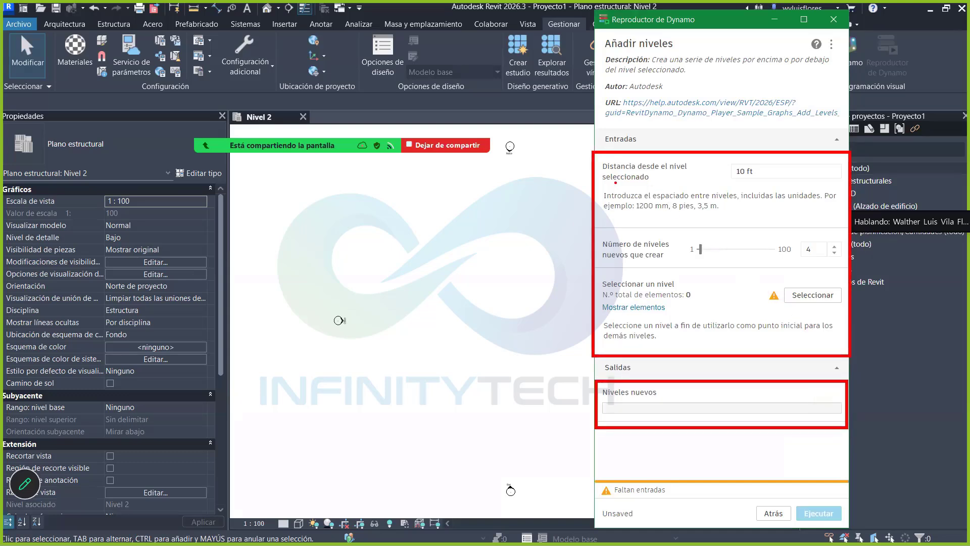
left_click_drag(597, 180, 558, 203)
mouse_move(753, 163)
left_mouse_down()
mouse_move(736, 163)
mouse_move(740, 180)
mouse_move(756, 164)
left_mouse_up()
left_click_drag(352, 225, 505, 221)
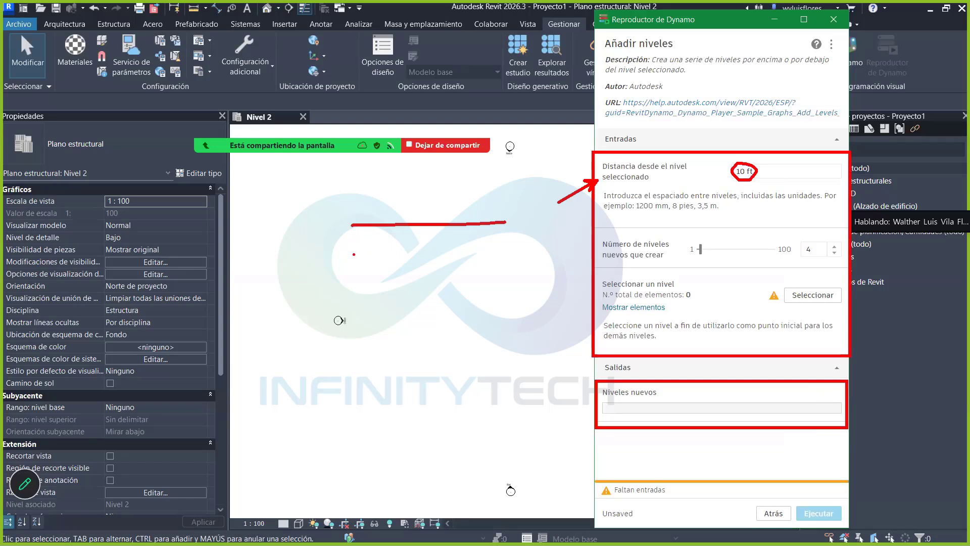
left_click_drag(354, 254, 508, 254)
left_click_drag(513, 220, 528, 218)
mouse_move(521, 222)
left_mouse_down()
mouse_move(528, 251)
mouse_move(534, 244)
left_mouse_up()
left_click_drag(519, 212, 514, 228)
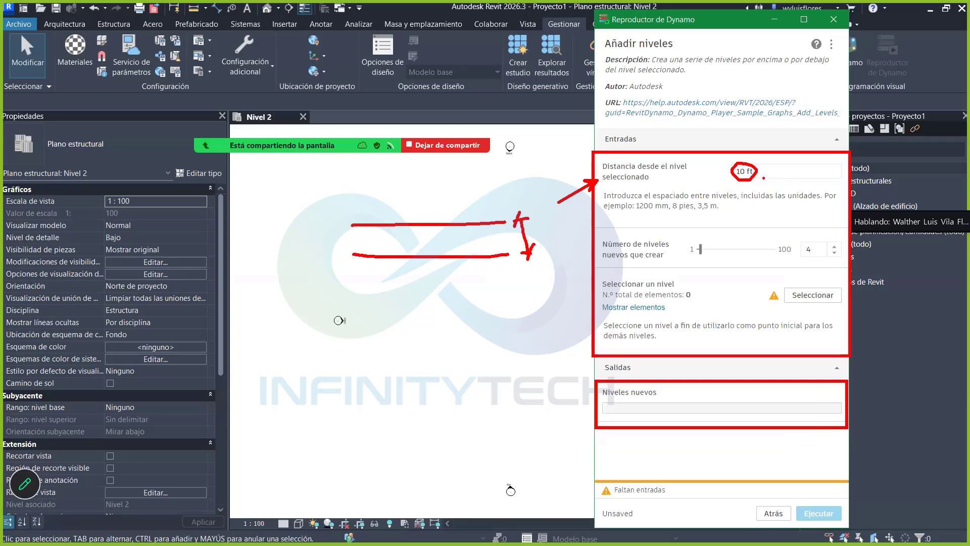
left_click_drag(762, 175, 792, 209)
left_click_drag(774, 178, 765, 185)
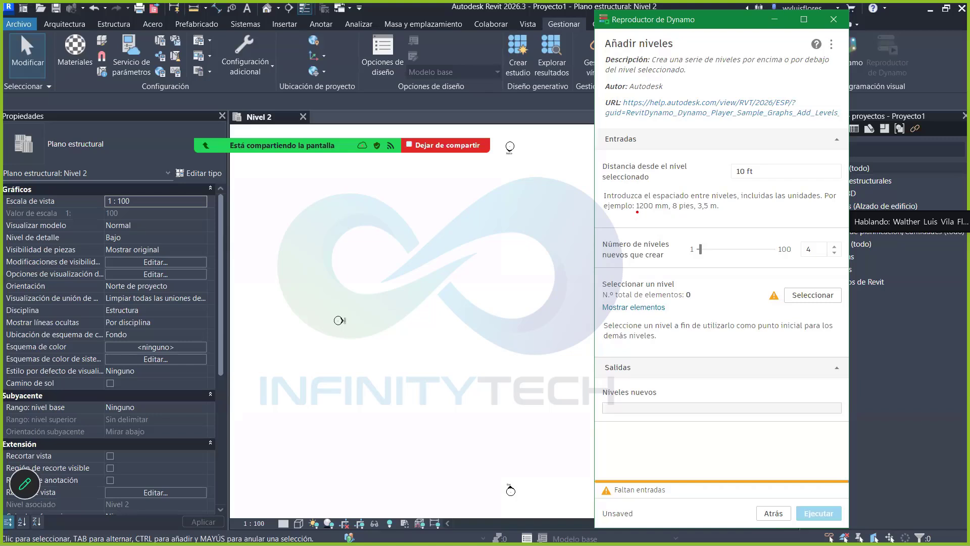
left_click_drag(609, 213, 675, 212)
left_click_drag(596, 252, 525, 284)
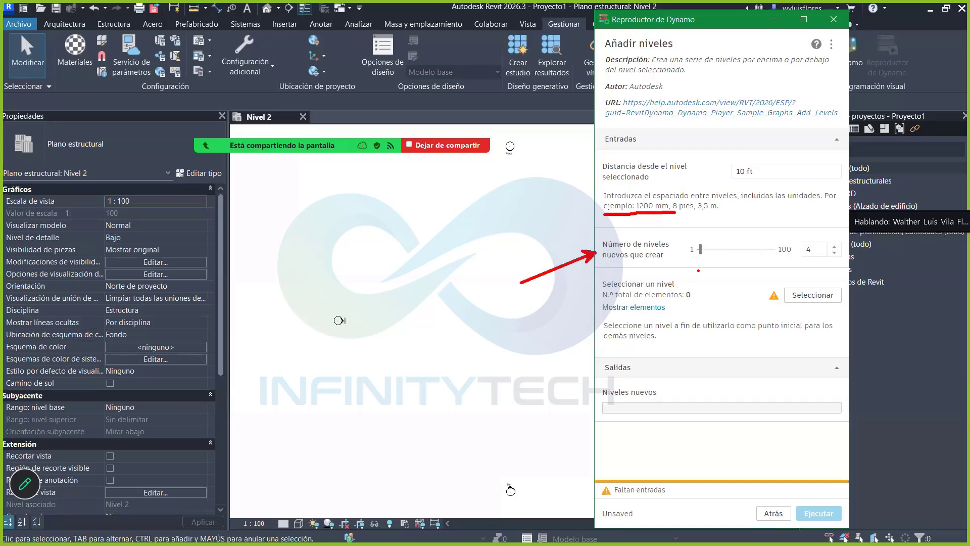
mouse_move(821, 241)
left_mouse_down()
mouse_move(803, 239)
mouse_move(802, 260)
mouse_move(846, 258)
mouse_move(839, 238)
left_mouse_up()
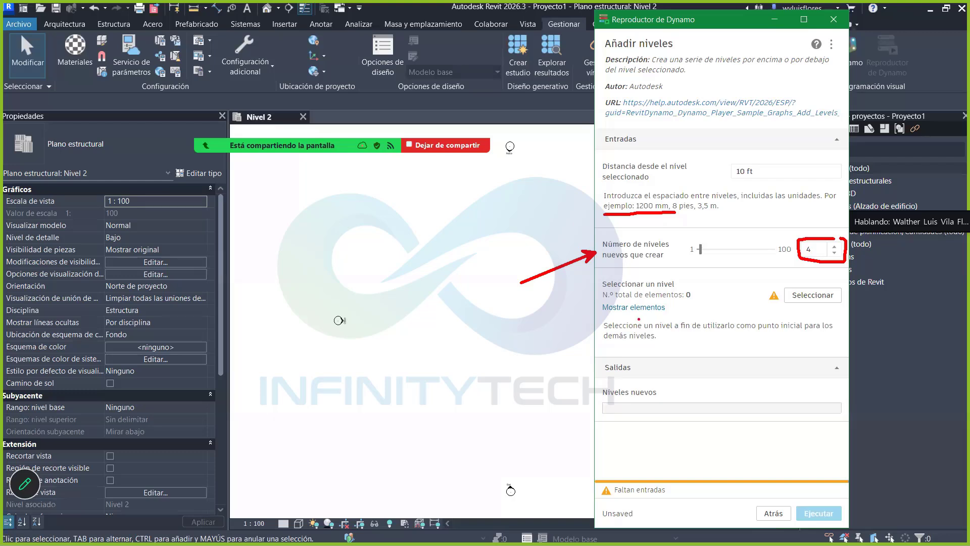
left_click_drag(599, 312, 528, 345)
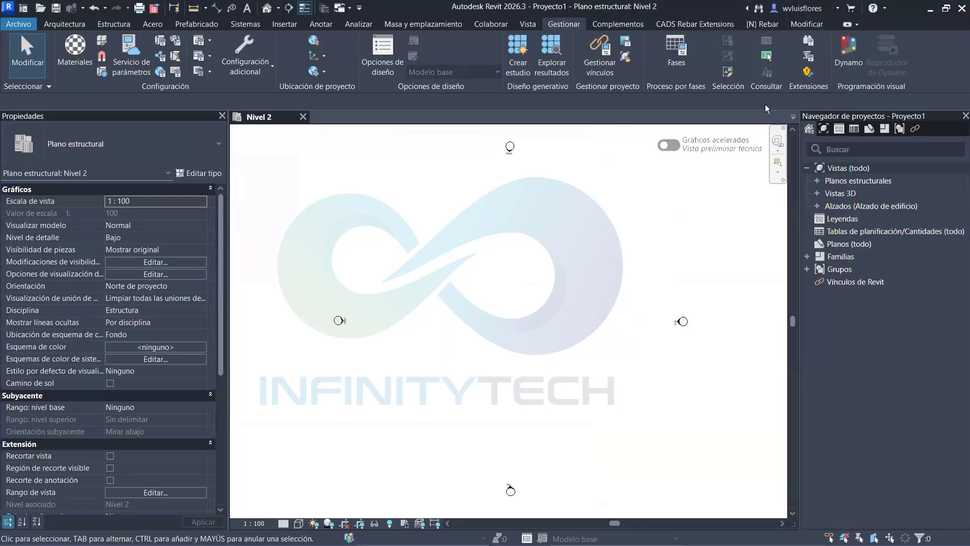
Open the Este building elevation view of the project
left_click_drag(803, 121, 738, 167)
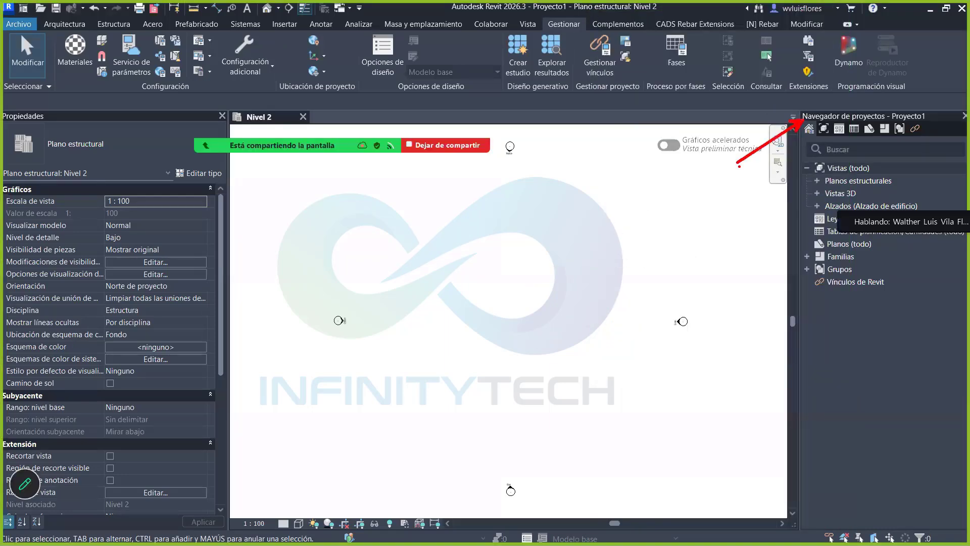
left_click_drag(797, 228, 771, 258)
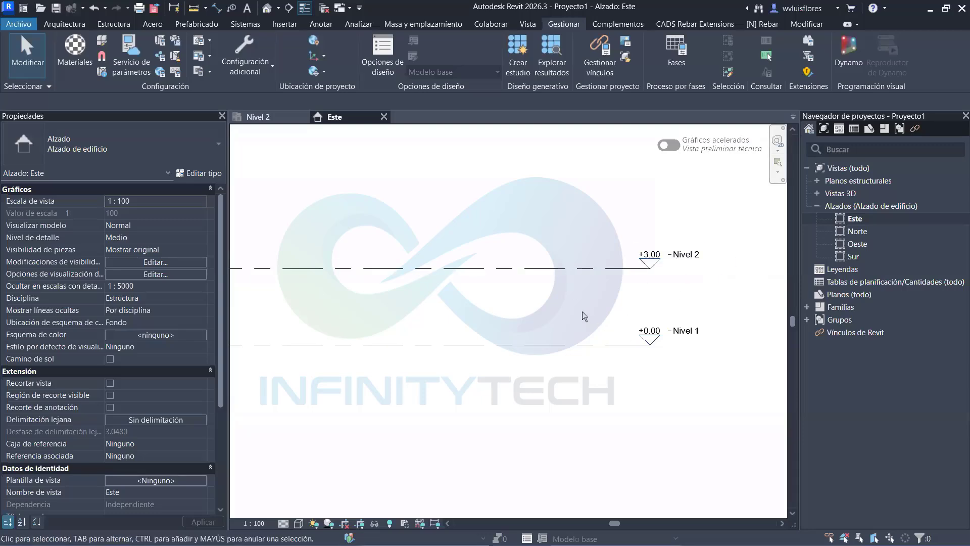
Bring back Reproductor de Dynamo and set the Añadir niveles script to a 3.2 m level distance and 5 new levels
key("alt+Tab")
key("Escape")
key("super")
key("Escape")
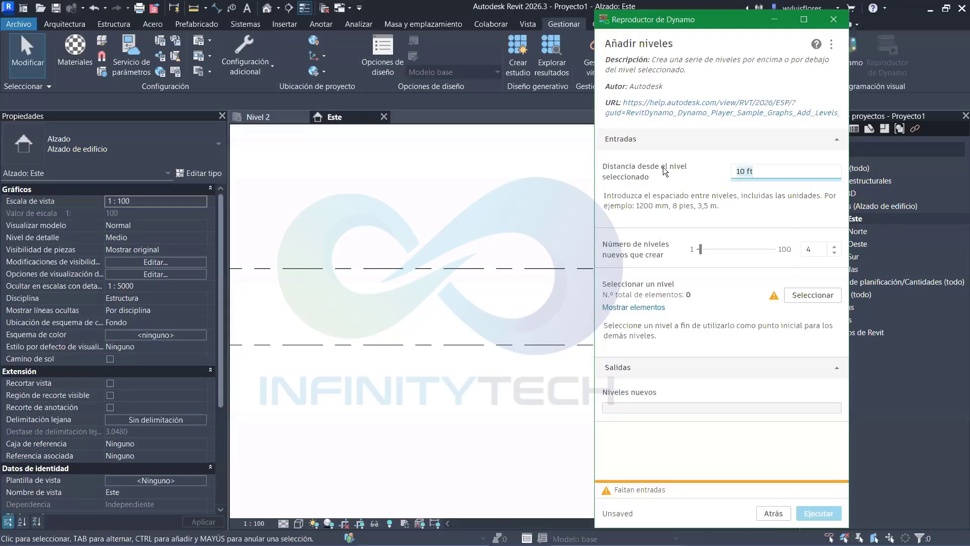
key("ctrl+a")
type("3")
left_click(811, 249)
left_click(834, 246)
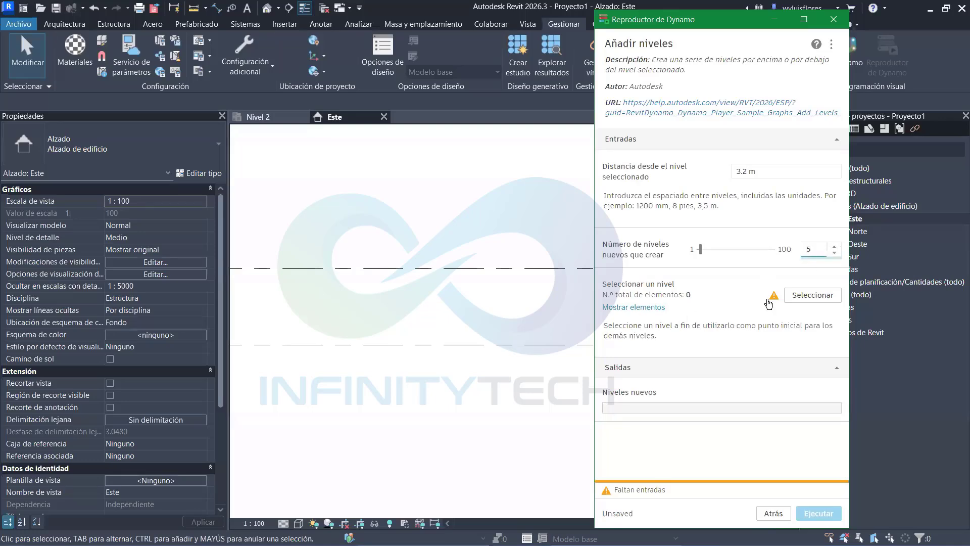
Pick Nivel 2 in the Este elevation as the script's starting level and run Añadir niveles
left_click(813, 297)
left_click(500, 269)
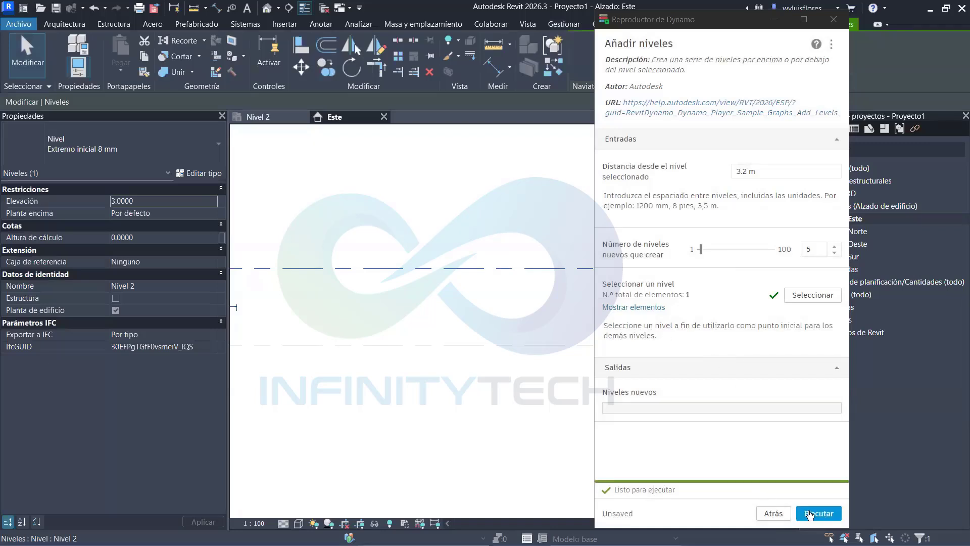
left_click(818, 513)
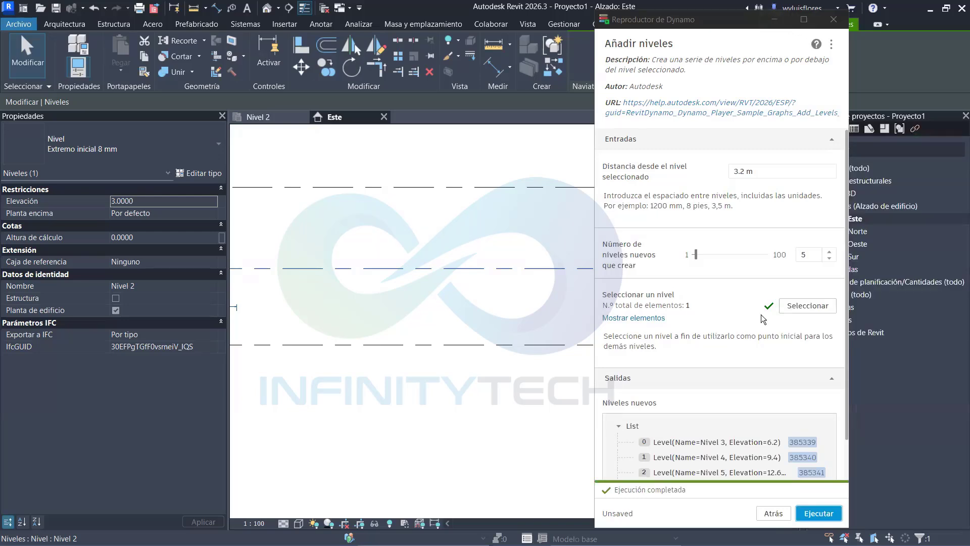
scroll(767, 411, "down", 1)
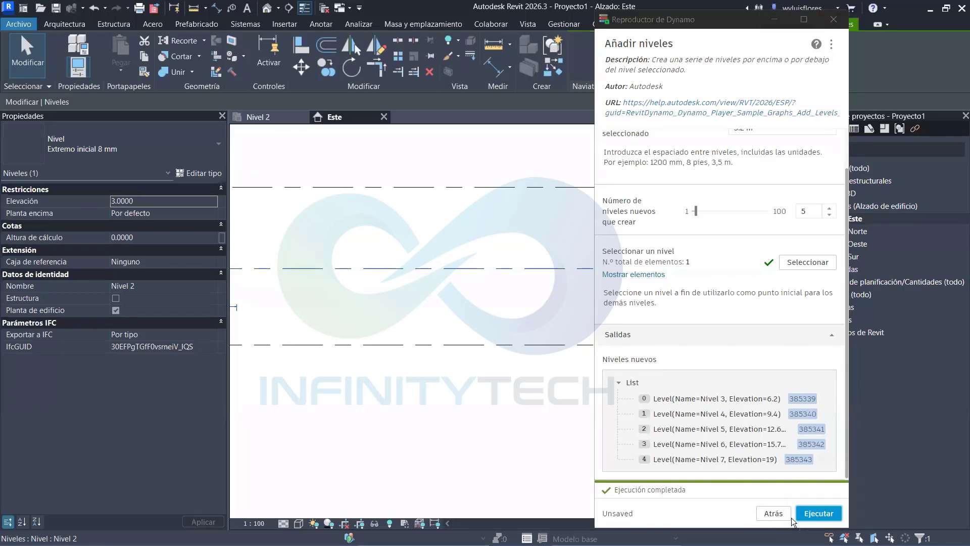
left_click(773, 513)
scroll(561, 318, "down", 3)
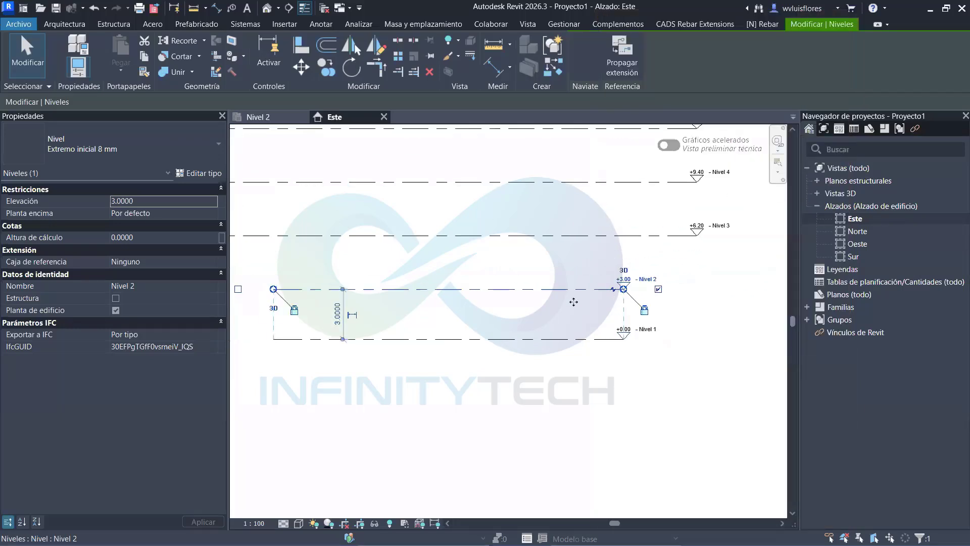
scroll(598, 281, "up", 5)
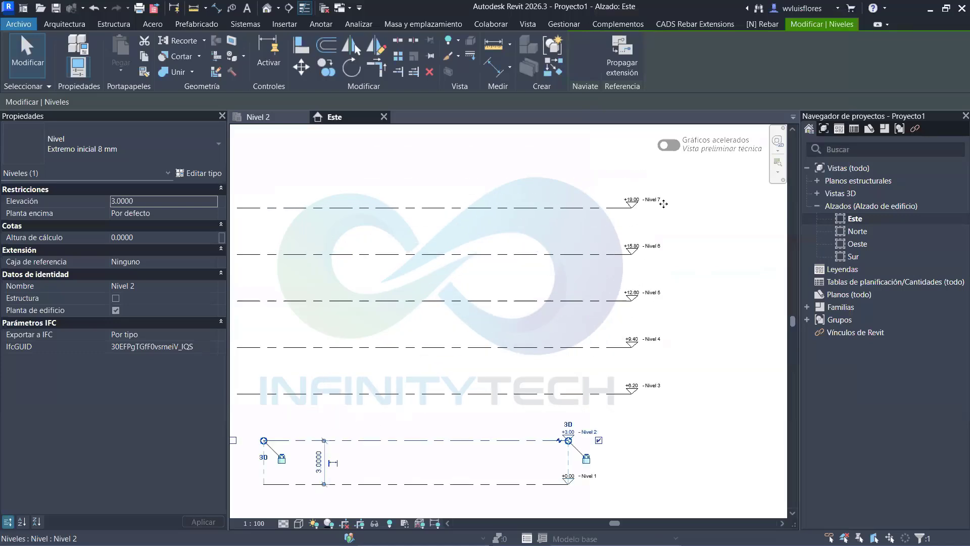
Dimension the spacing between the levels from Nivel 3 up to Nivel 7 with one aligned dimension chain in the Este elevation
scroll(621, 312, "down", 1)
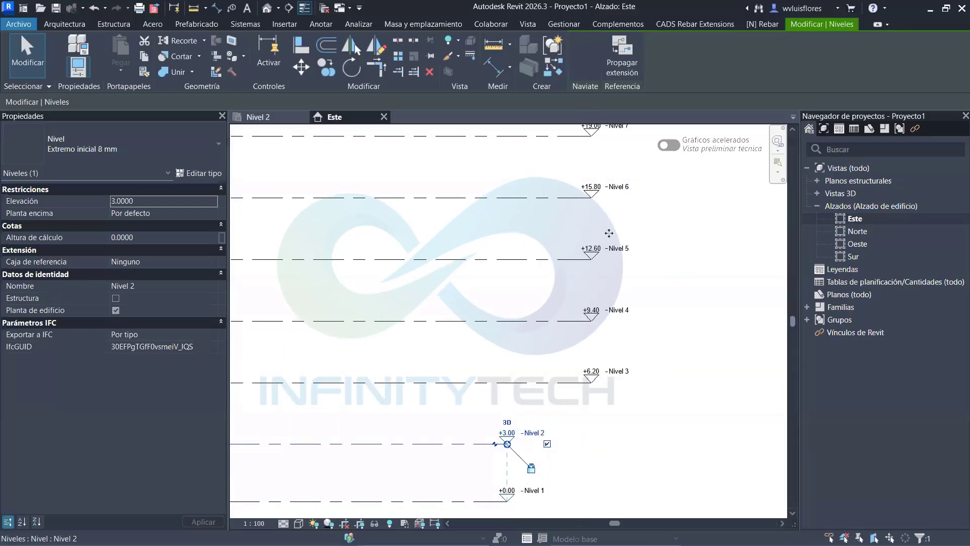
scroll(626, 323, "down", 1)
scroll(640, 358, "up", 2)
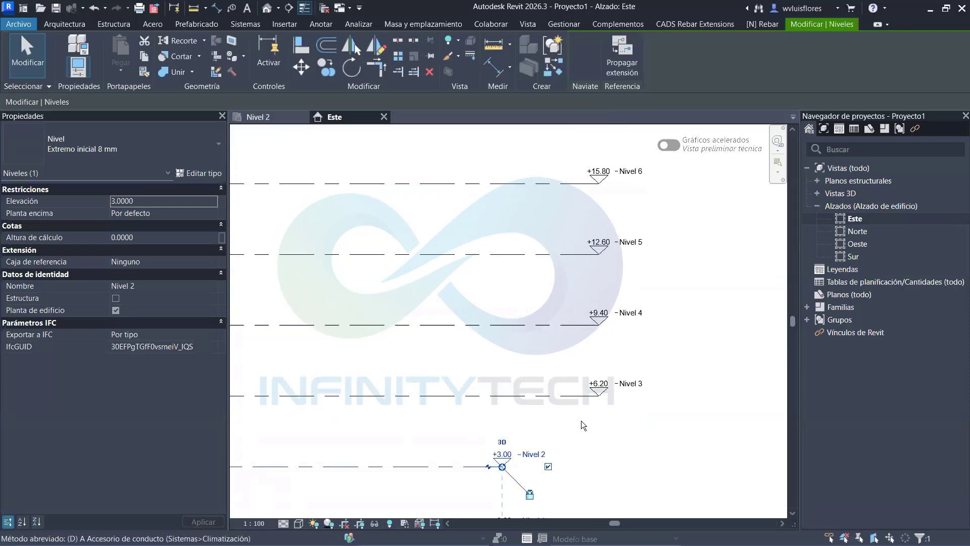
key("d")
key("i")
left_click(545, 395)
left_click(545, 325)
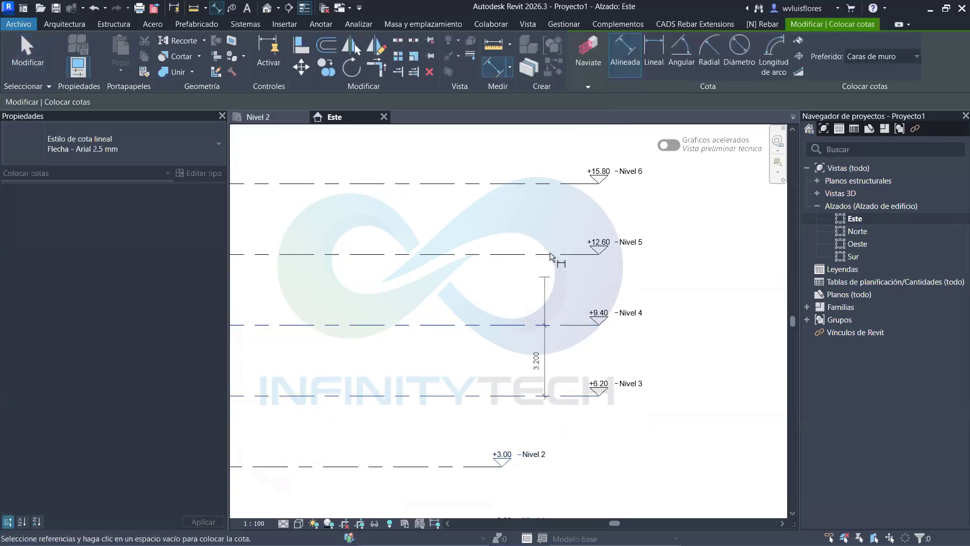
left_click(554, 254)
left_click(554, 183)
left_click(554, 213)
middle_click_drag(588, 306, 599, 383)
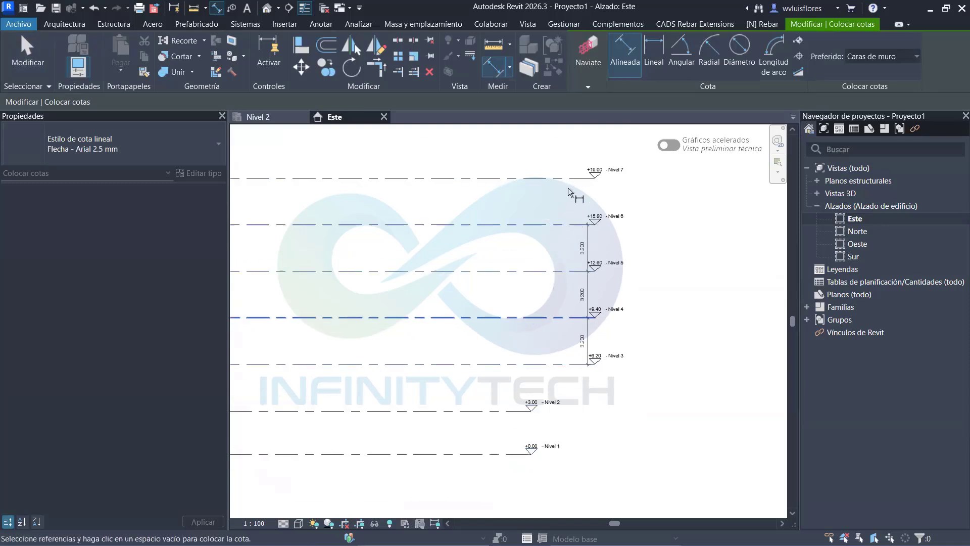
left_click(571, 191)
left_click(571, 224)
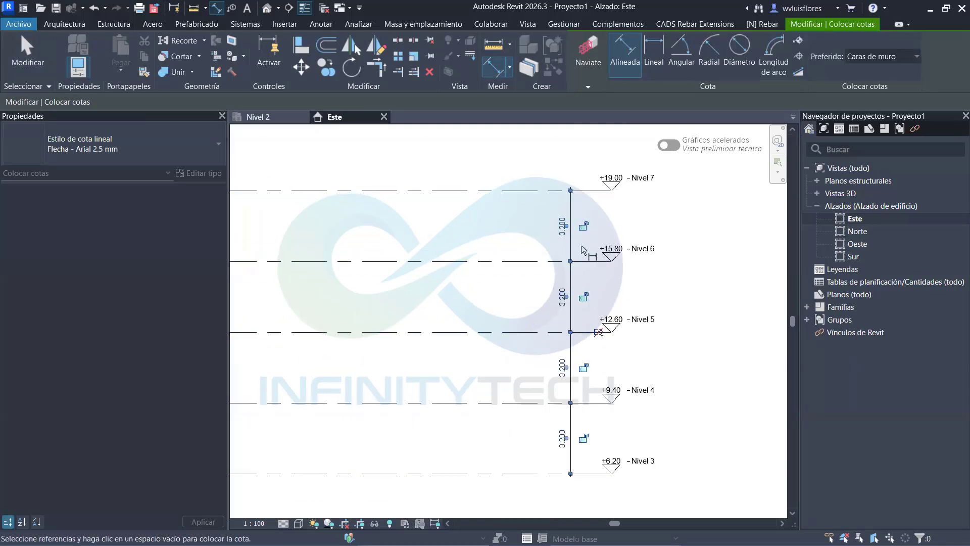
key("Escape")
key("Escape")
Open the sample script Añadir niveles for editing in a maximized Dynamo window and close Reproductor de Dynamo
scroll(677, 399, "up", 1)
scroll(677, 400, "down", 4)
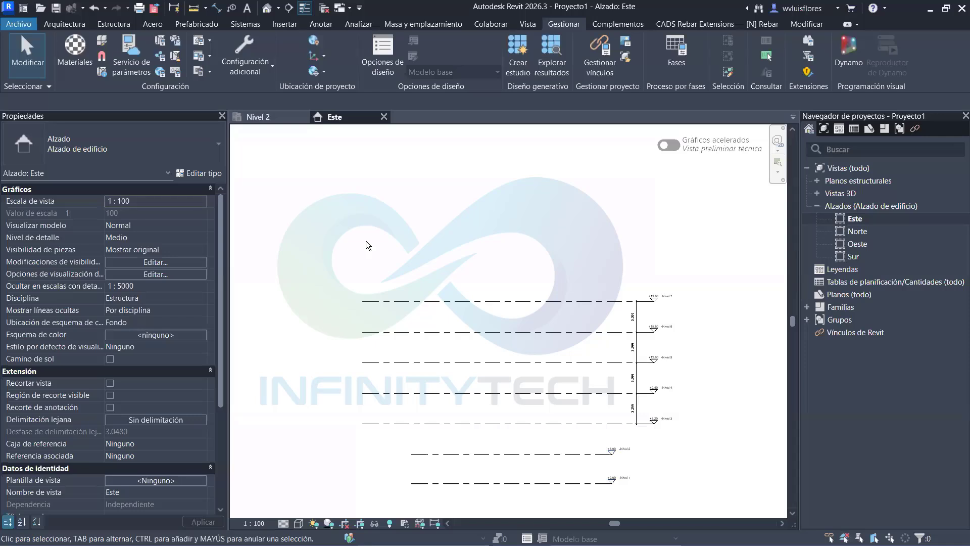
scroll(442, 314, "down", 1)
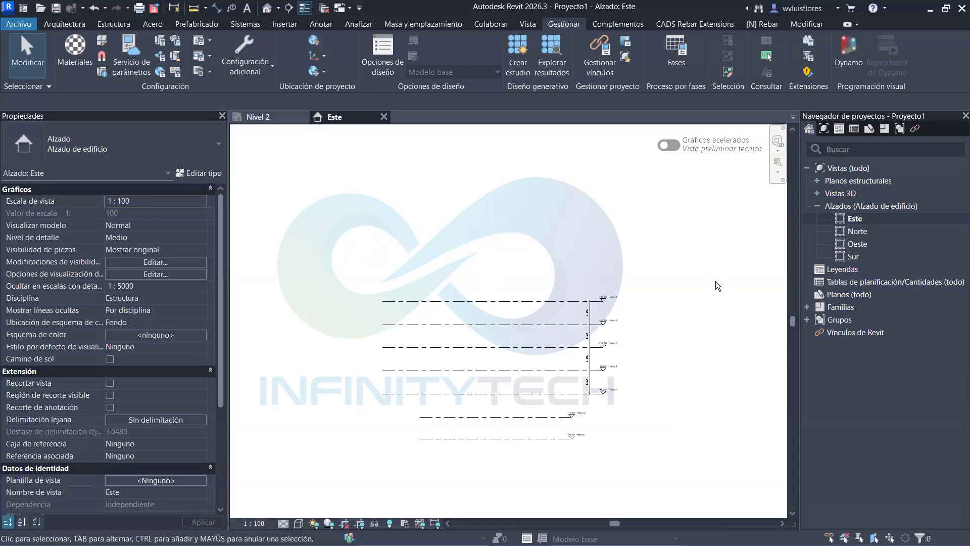
scroll(566, 349, "up", 1)
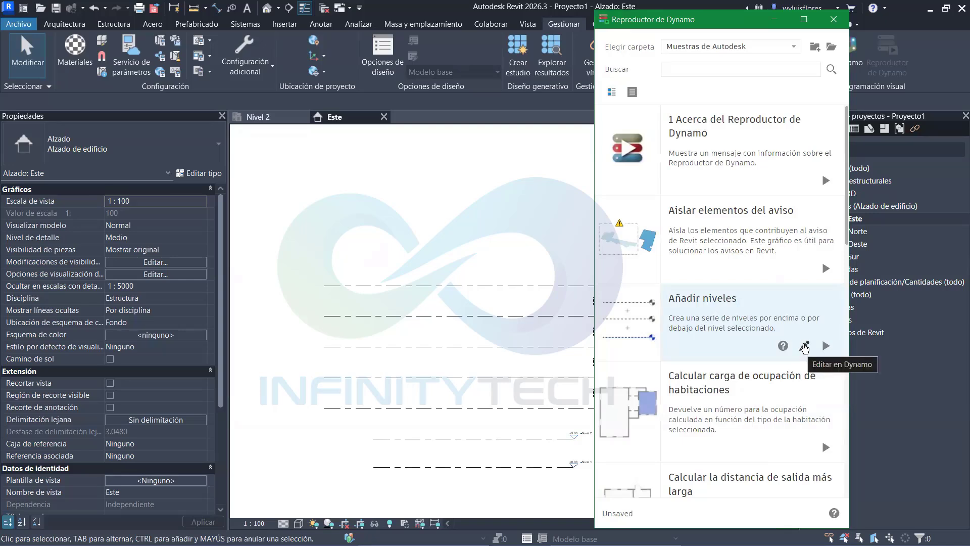
left_click(804, 347)
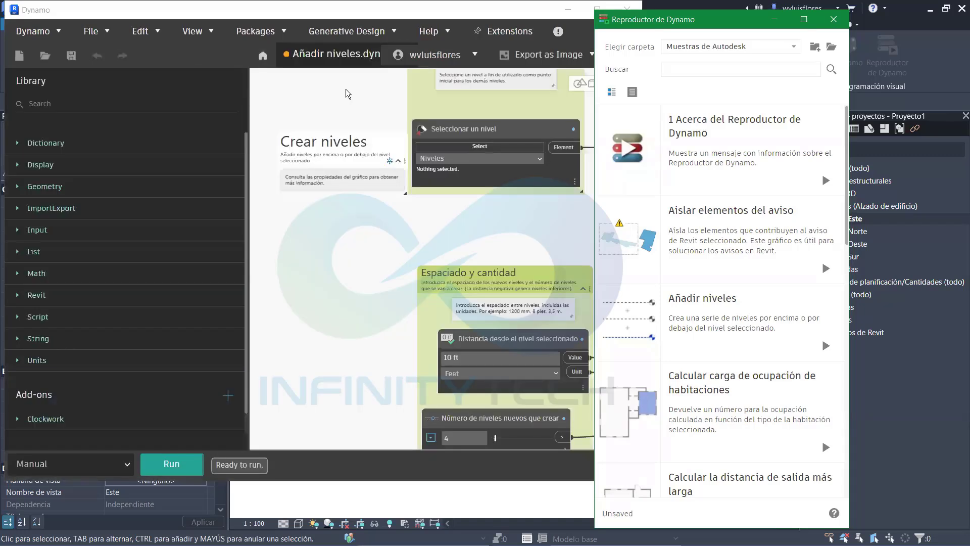
left_click(597, 9)
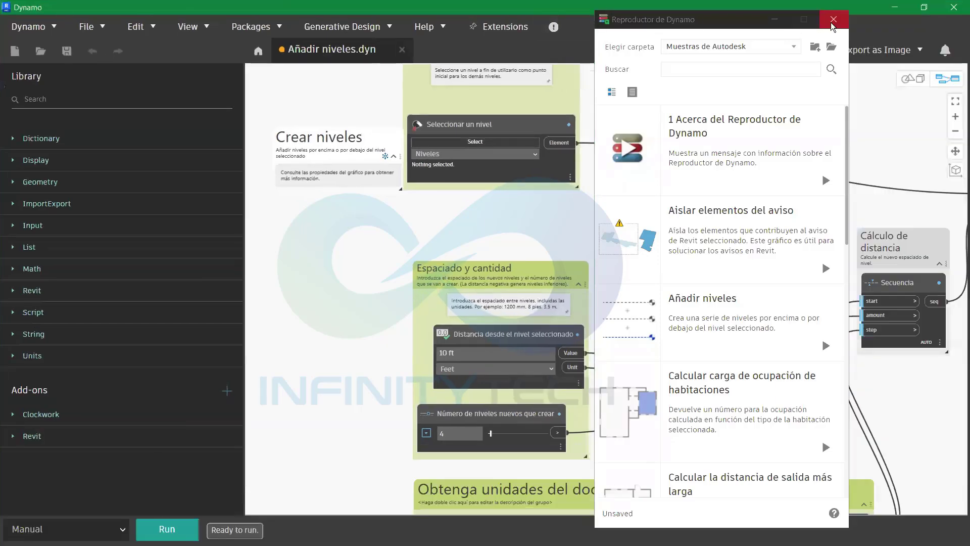
left_click(832, 20)
Examine the Añadir niveles graph, from its level selection and spacing inputs to the level creation and output groups
scroll(610, 205, "down", 8)
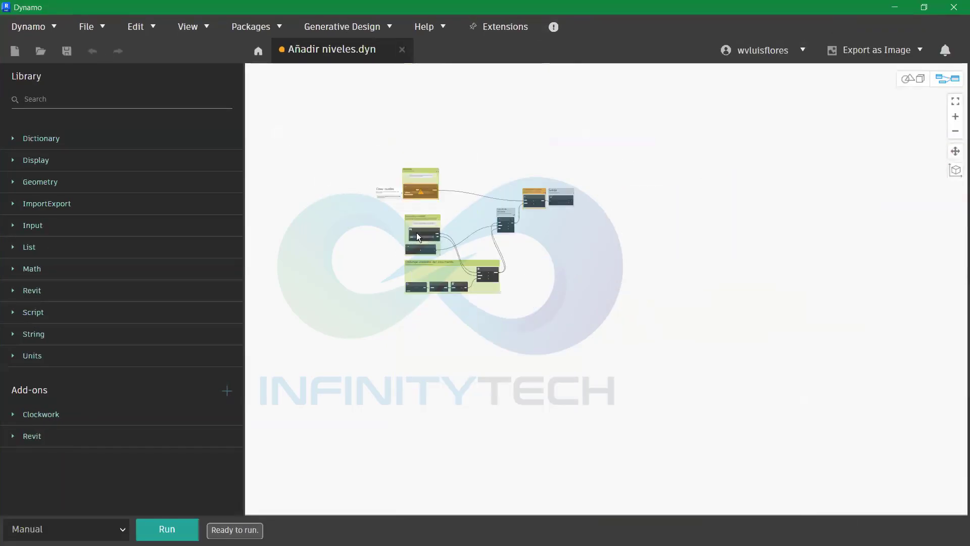
scroll(416, 232, "up", 3)
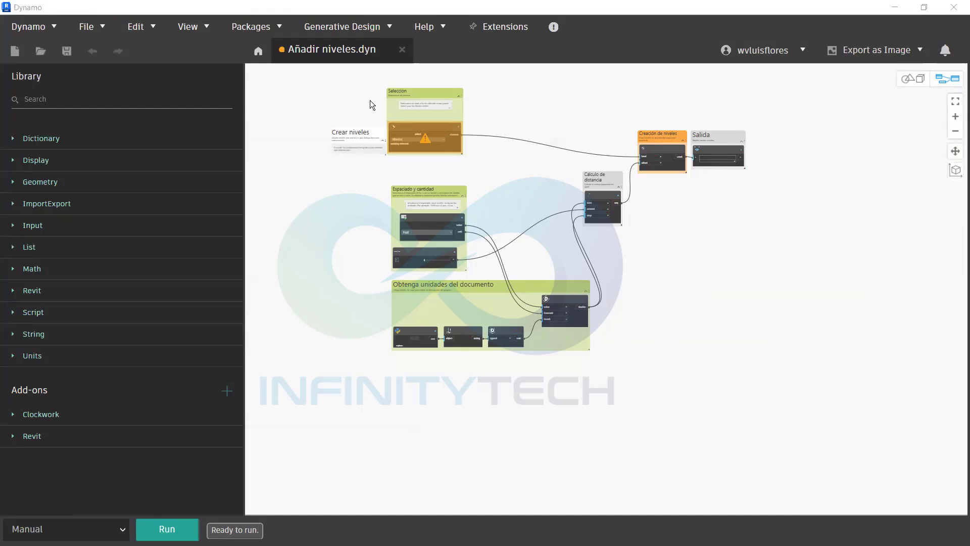
scroll(395, 102, "up", 2)
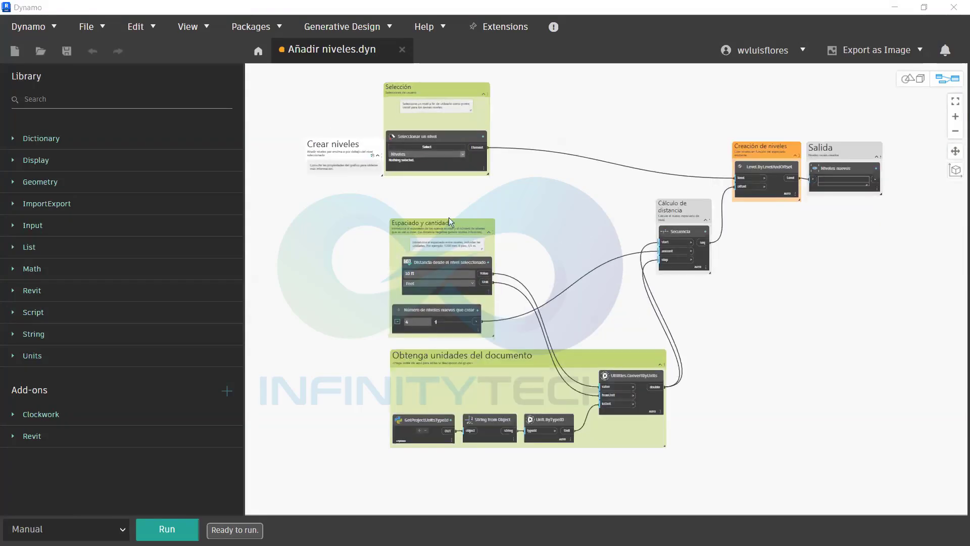
scroll(413, 133, "up", 2)
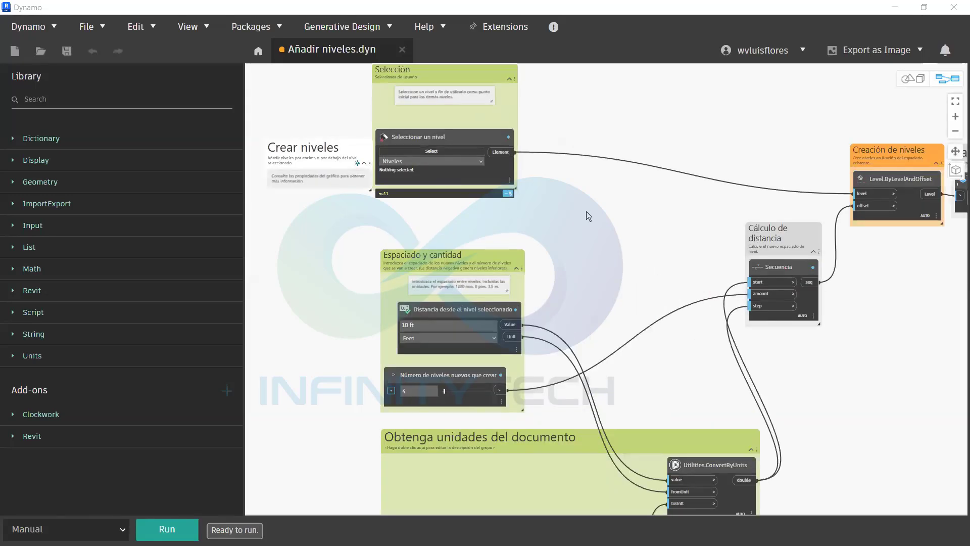
scroll(343, 254, "down", 2)
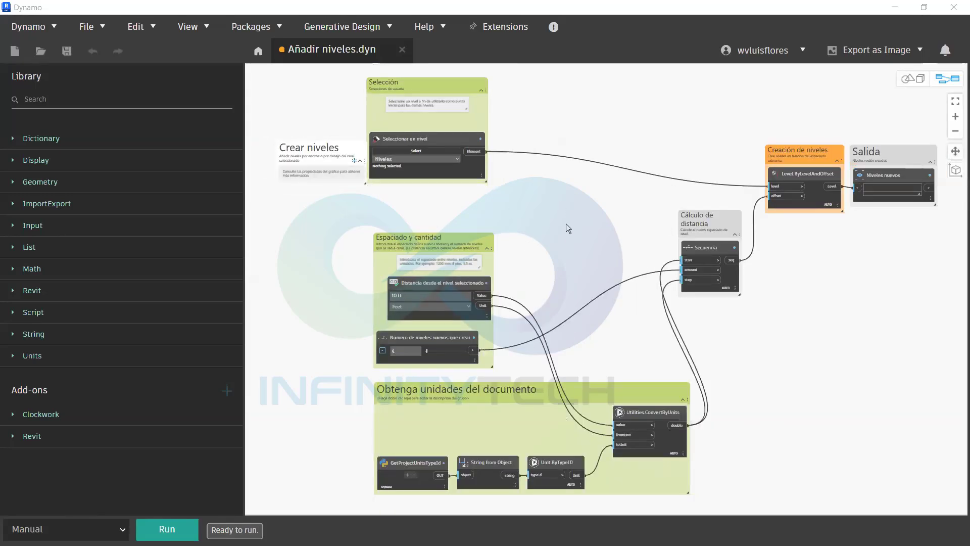
scroll(500, 209, "down", 1)
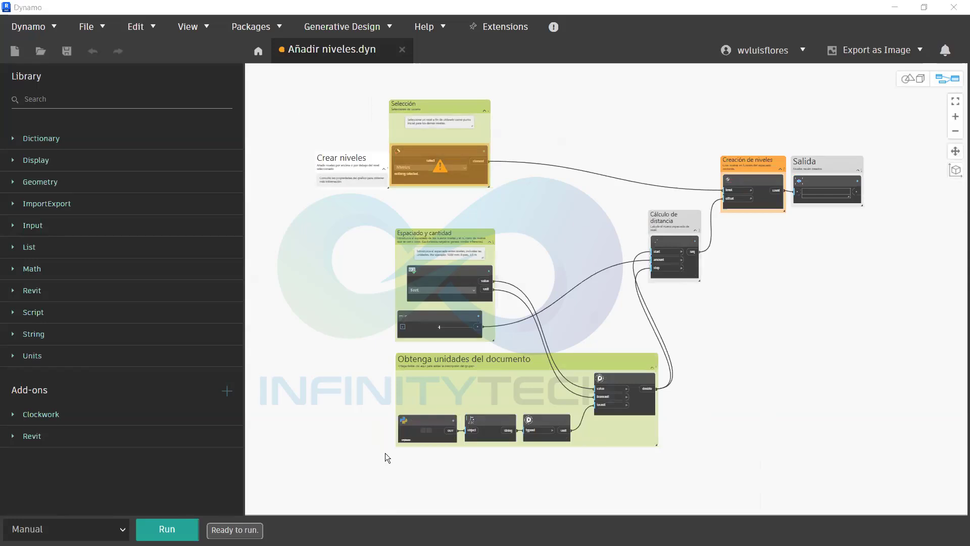
Switch to the PowerPoint presentation about general Dynamo concepts
key("alt+Tab")
key("alt+Tab")
key("alt+Tab")
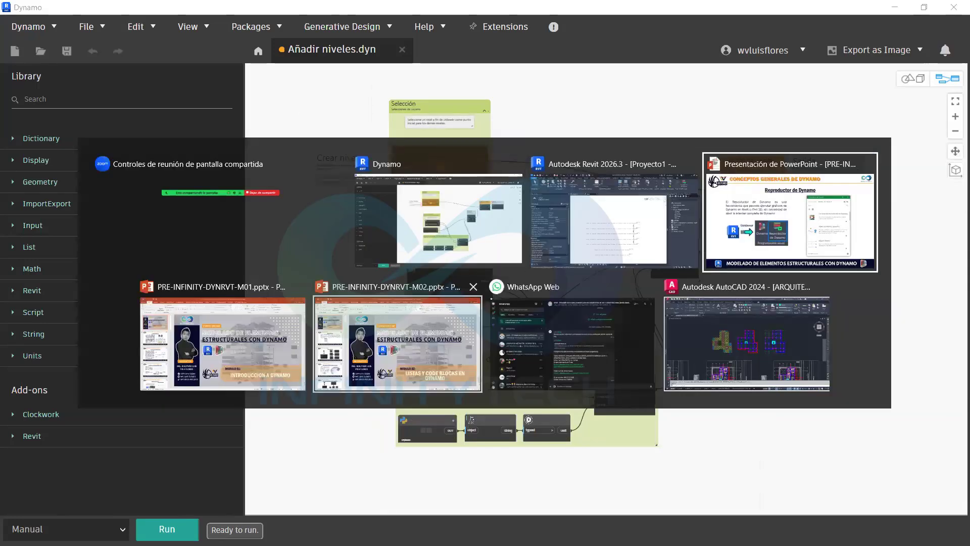
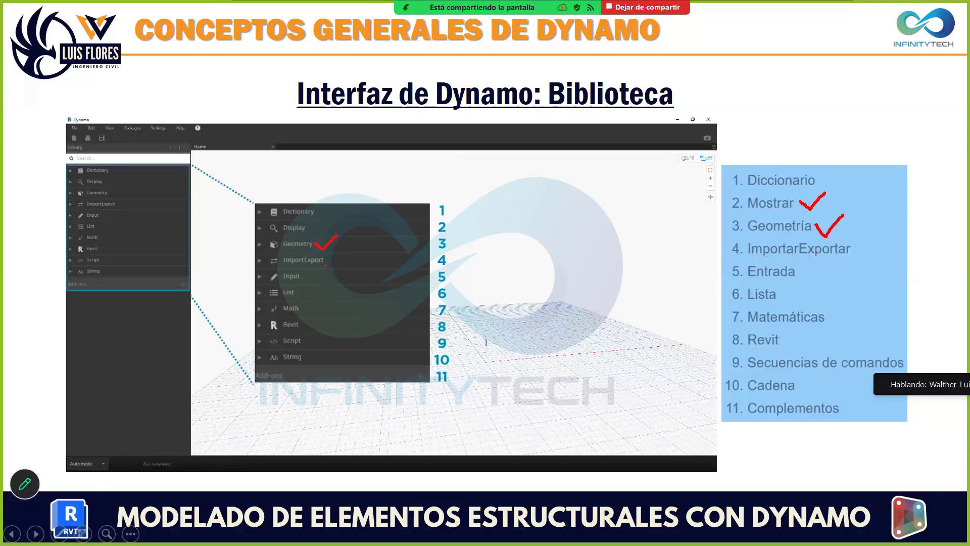
left_click_drag(337, 264, 356, 250)
mouse_move(855, 247)
left_mouse_down()
mouse_move(865, 258)
mouse_move(876, 230)
left_mouse_up()
left_click_drag(319, 277, 339, 278)
mouse_move(804, 267)
left_mouse_down()
mouse_move(812, 274)
mouse_move(822, 261)
left_mouse_up()
left_click_drag(322, 295, 347, 286)
left_click_drag(781, 293, 800, 289)
mouse_move(345, 307)
left_mouse_down()
mouse_move(356, 315)
mouse_move(368, 304)
left_mouse_up()
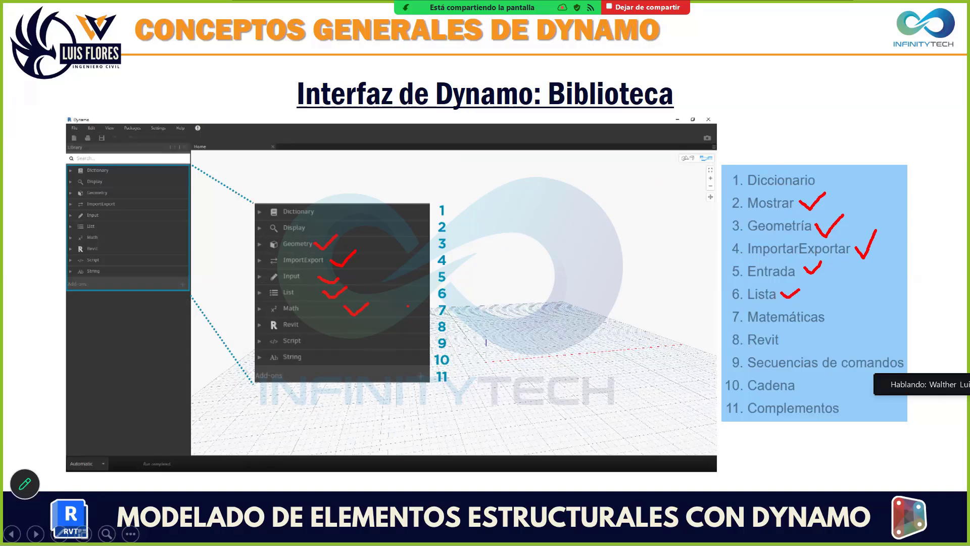
left_click_drag(830, 309, 860, 301)
left_click_drag(787, 342, 807, 337)
left_click_drag(352, 326, 371, 317)
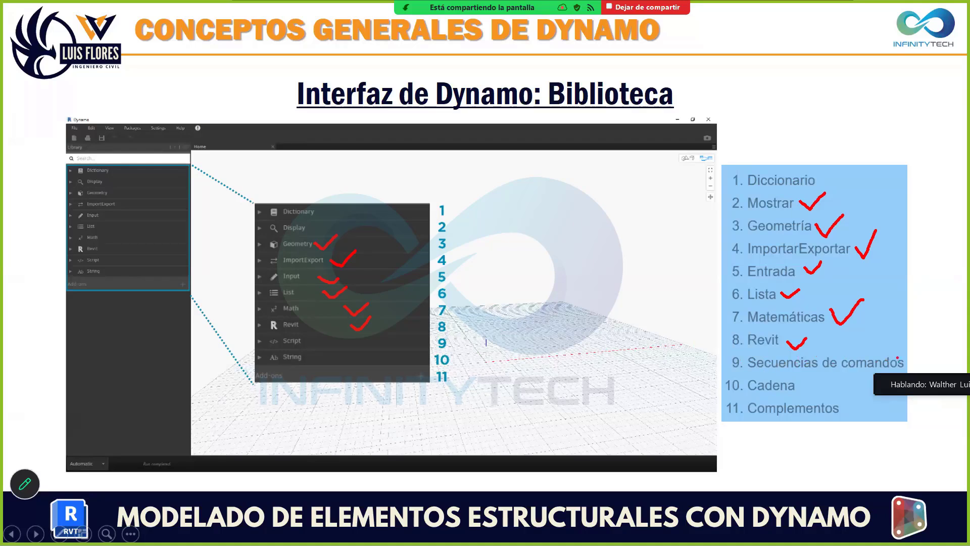
mouse_move(907, 357)
left_mouse_down()
mouse_move(914, 366)
mouse_move(926, 349)
left_mouse_up()
left_click_drag(379, 347, 391, 337)
left_click_drag(809, 383, 832, 375)
left_click_drag(392, 357, 411, 353)
left_click_drag(844, 405, 859, 397)
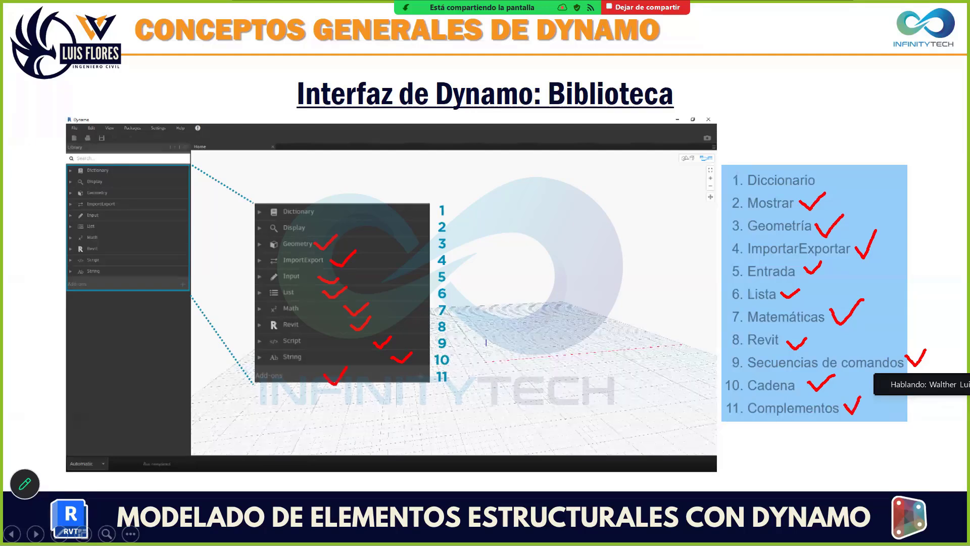
key("Escape")
Switch back to Dynamo and collapse the Dictionary category in the node library
key("alt+Tab")
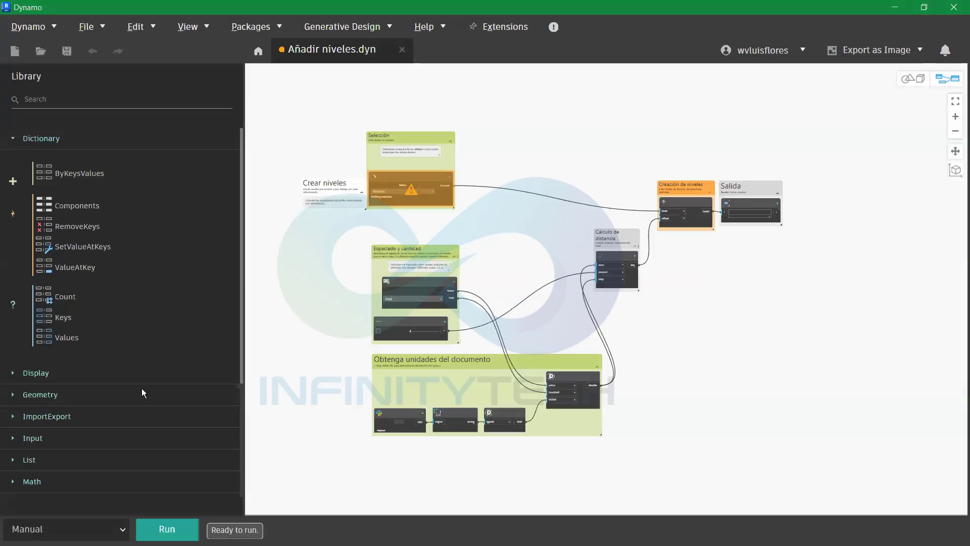
left_click(21, 141)
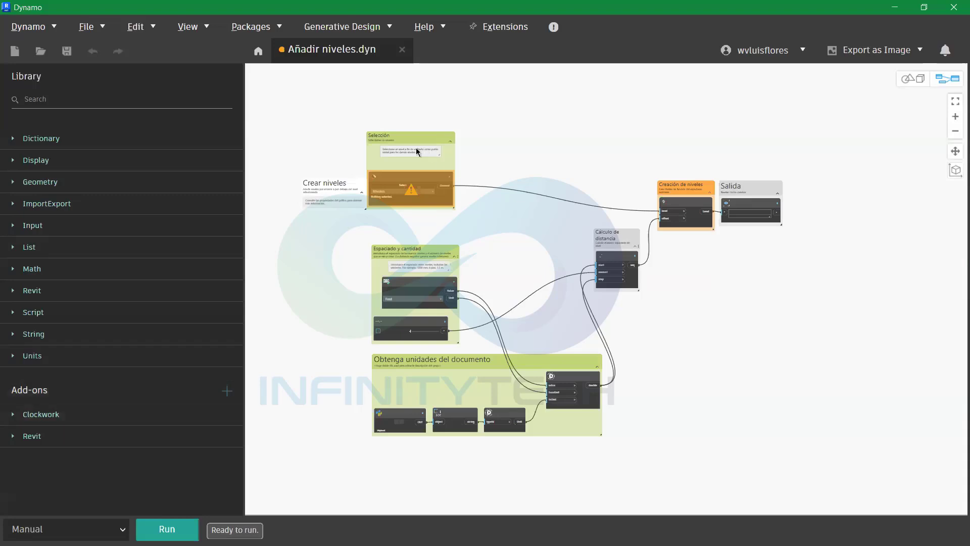
mouse_move(416, 282)
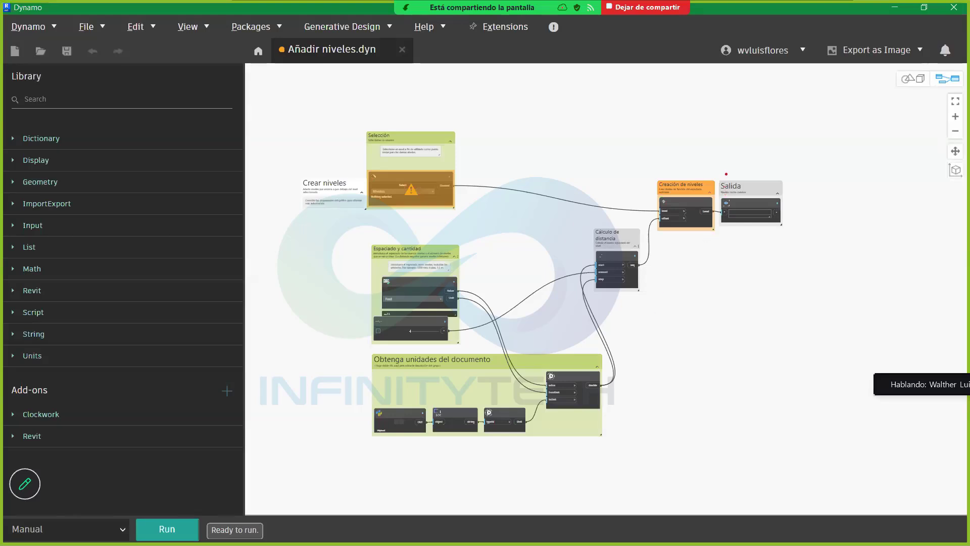
mouse_move(717, 175)
left_mouse_down()
mouse_move(729, 195)
mouse_move(791, 233)
left_mouse_up()
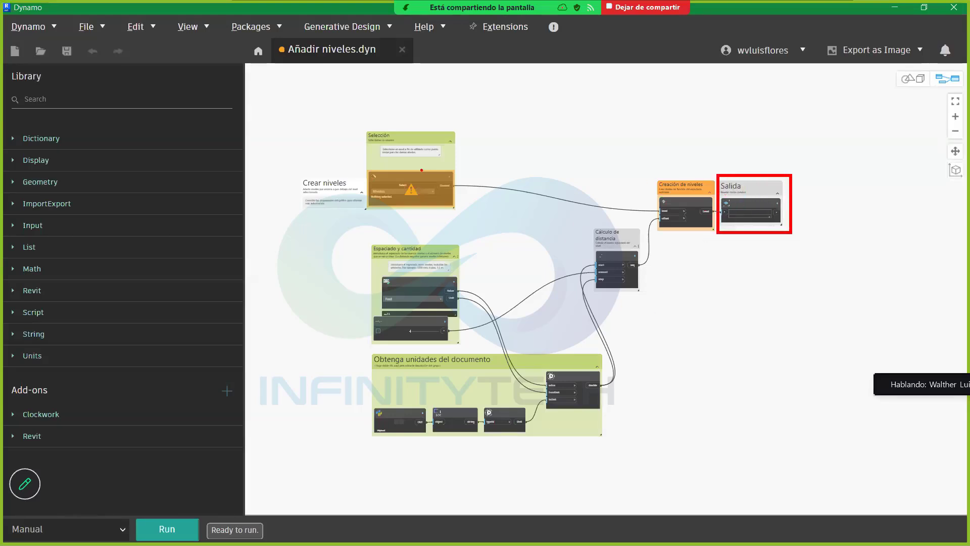
mouse_move(495, 135)
left_mouse_down()
mouse_move(479, 127)
mouse_move(284, 404)
mouse_move(632, 346)
mouse_move(717, 213)
mouse_move(544, 144)
mouse_move(443, 139)
left_mouse_up()
mouse_move(530, 171)
left_mouse_down()
mouse_move(760, 113)
mouse_move(767, 159)
mouse_move(782, 153)
left_mouse_up()
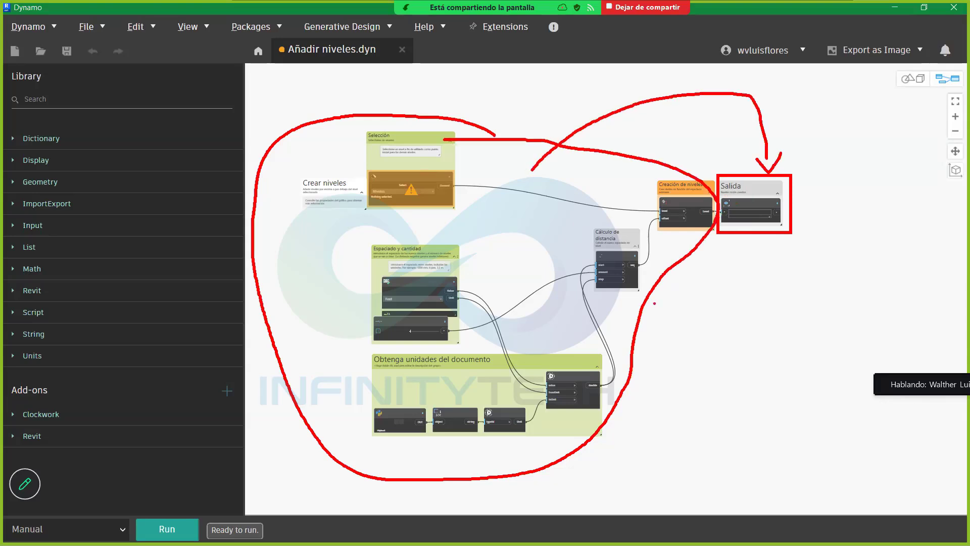
left_click_drag(744, 238, 763, 304)
key("Escape")
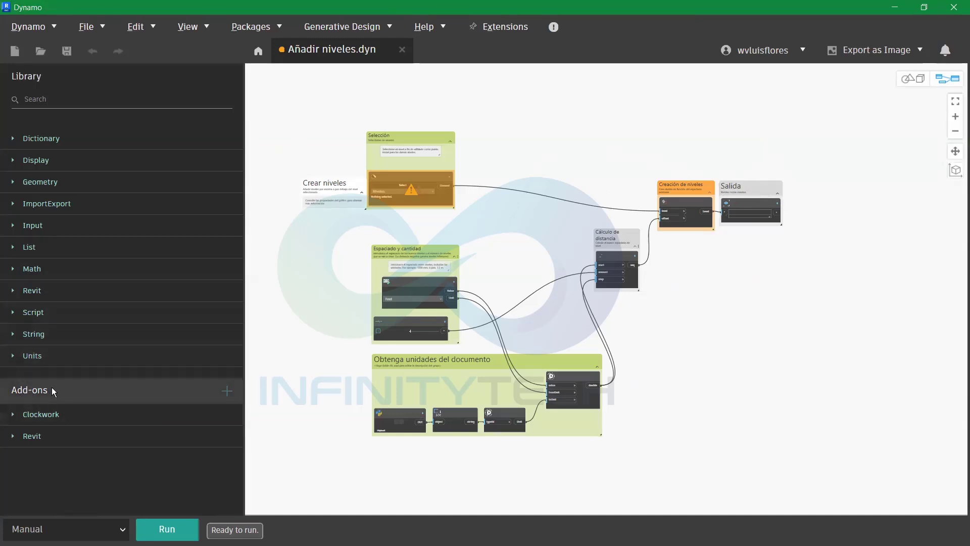
mouse_move(96, 357)
left_mouse_down()
mouse_move(53, 387)
mouse_move(147, 448)
mouse_move(241, 460)
mouse_move(243, 441)
left_mouse_up()
left_click_drag(303, 390, 245, 415)
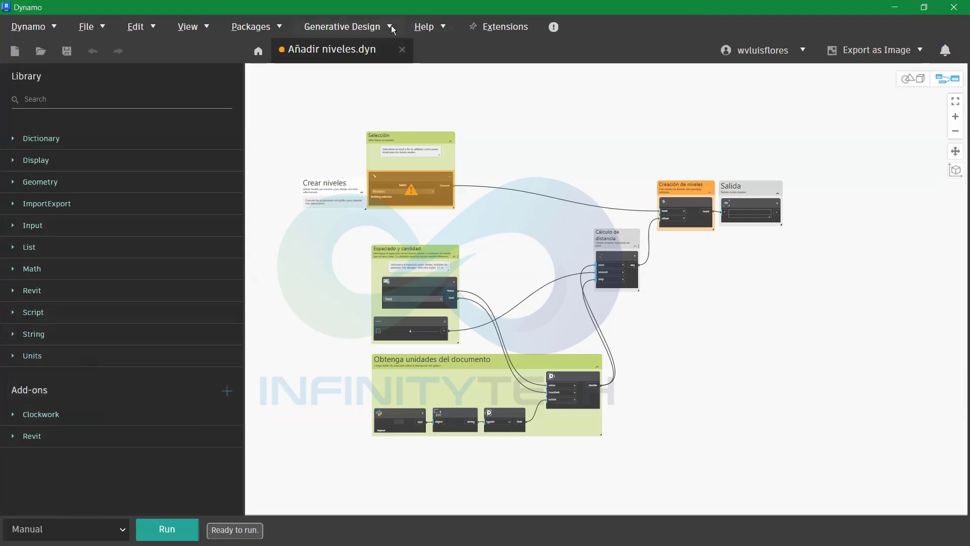
Open the Package Manager and view the package publishing form, the own packages and the package search
left_click(242, 27)
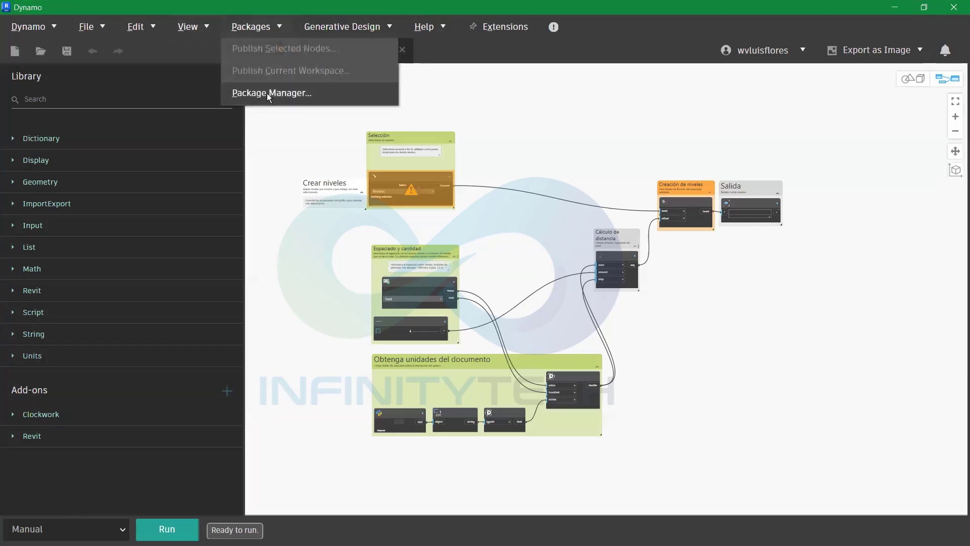
left_click(286, 97)
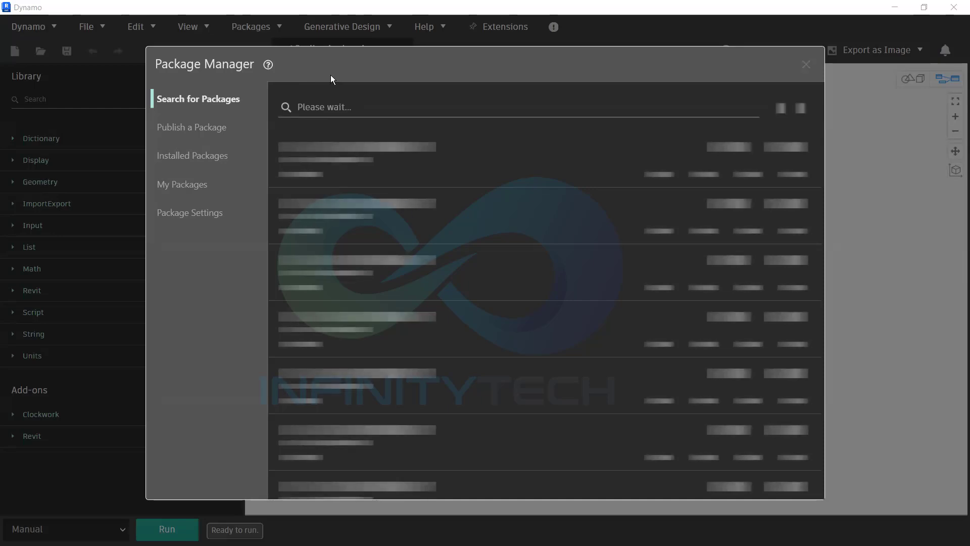
left_click(193, 134)
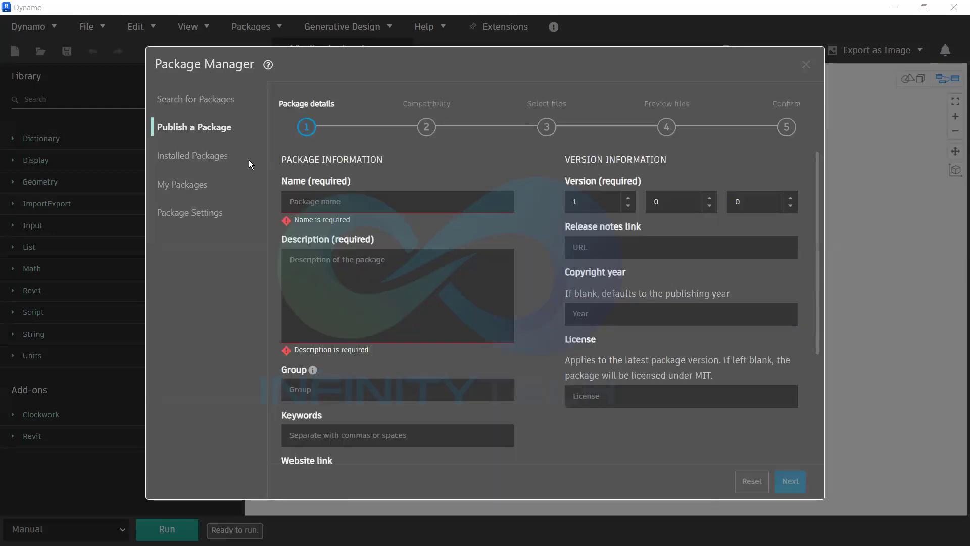
left_click(196, 187)
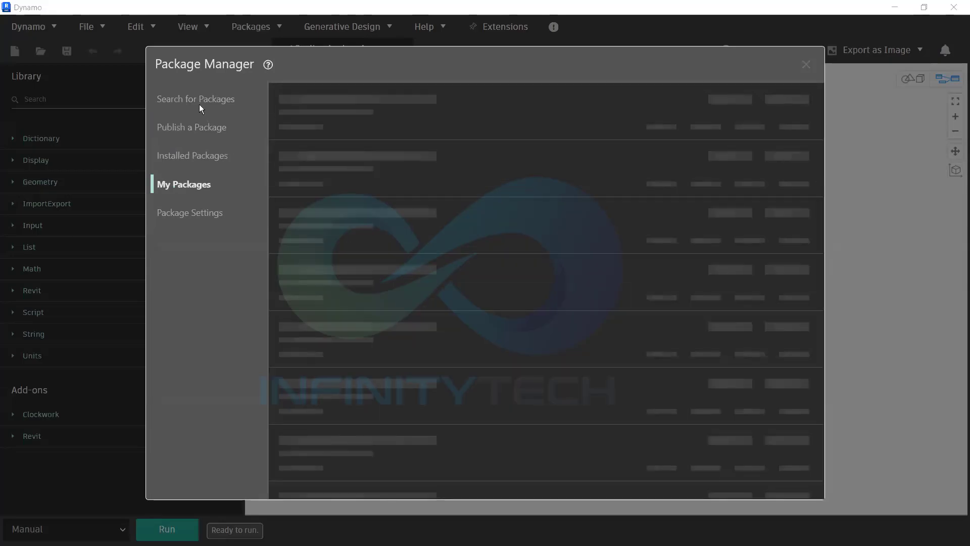
left_click(199, 102)
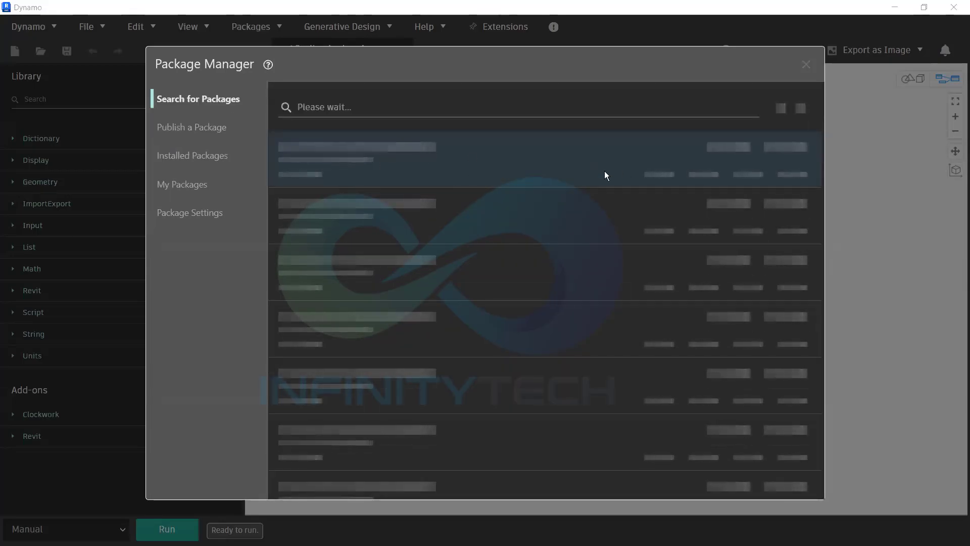
Show the package details of HQT4Dynamo among the packages available for installation
mouse_move(259, 129)
left_mouse_down()
mouse_move(621, 186)
mouse_move(823, 194)
left_mouse_up()
mouse_move(771, 166)
left_mouse_down()
mouse_move(813, 179)
mouse_move(850, 214)
left_mouse_up()
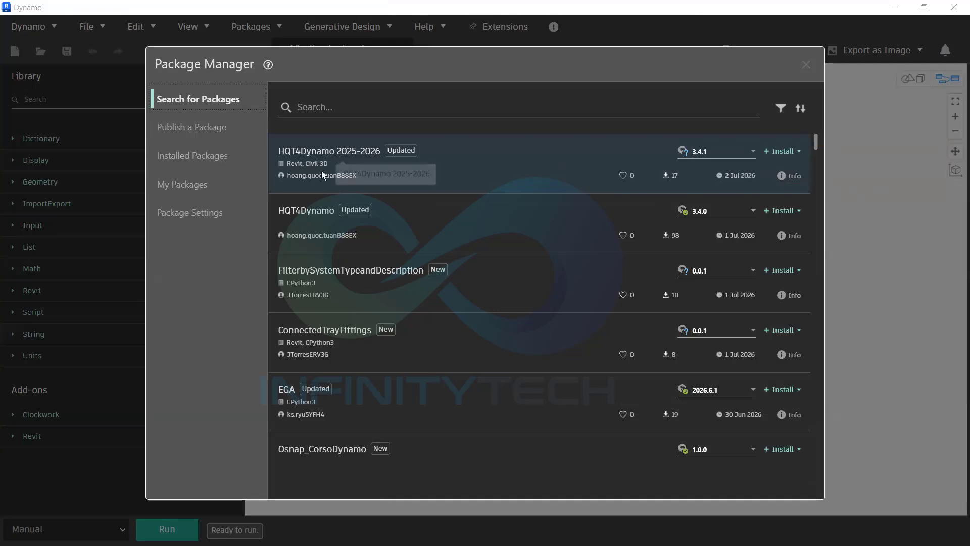
left_click(304, 212)
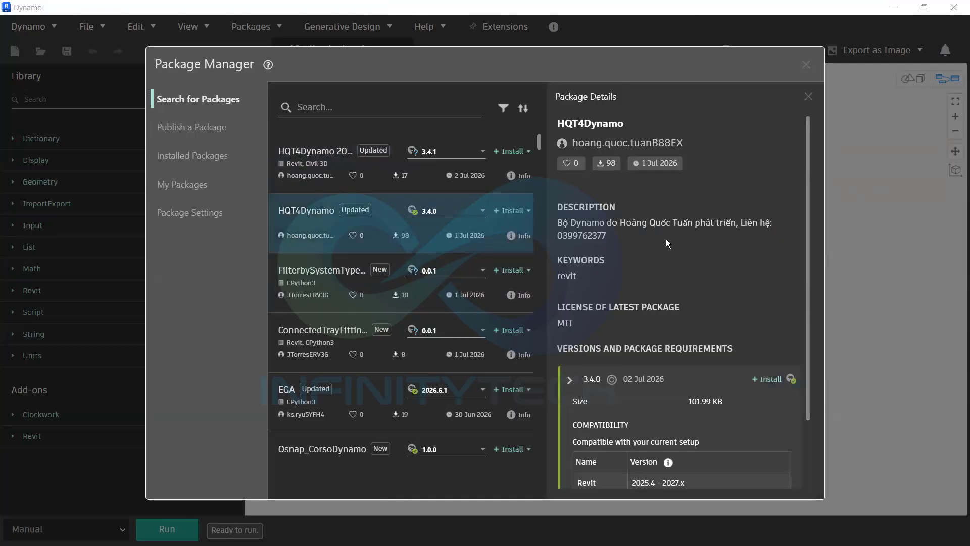
Switch to the PowerPoint presentation and advance to the slide ¿Qué es un nodo?
scroll(667, 233, "down", 3)
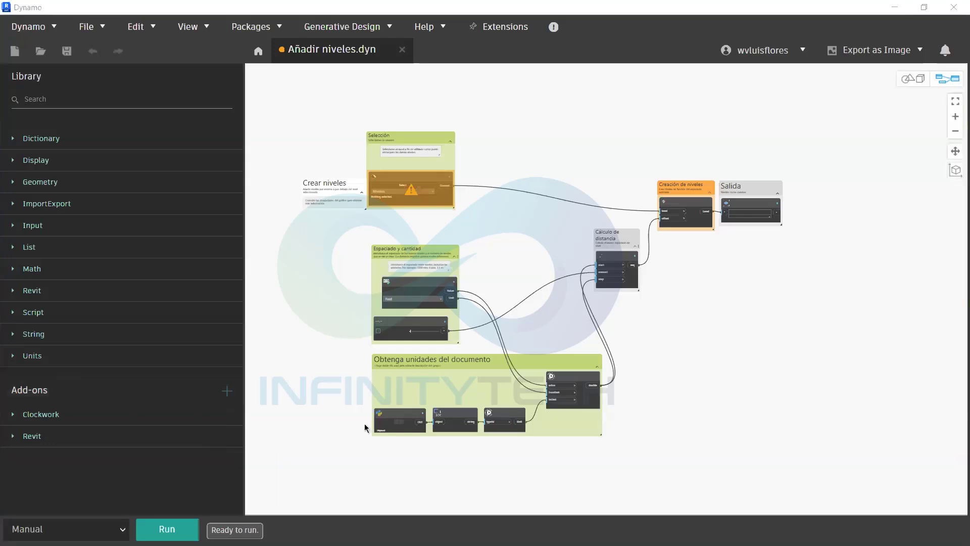
key("alt+Tab")
key("alt+Tab")
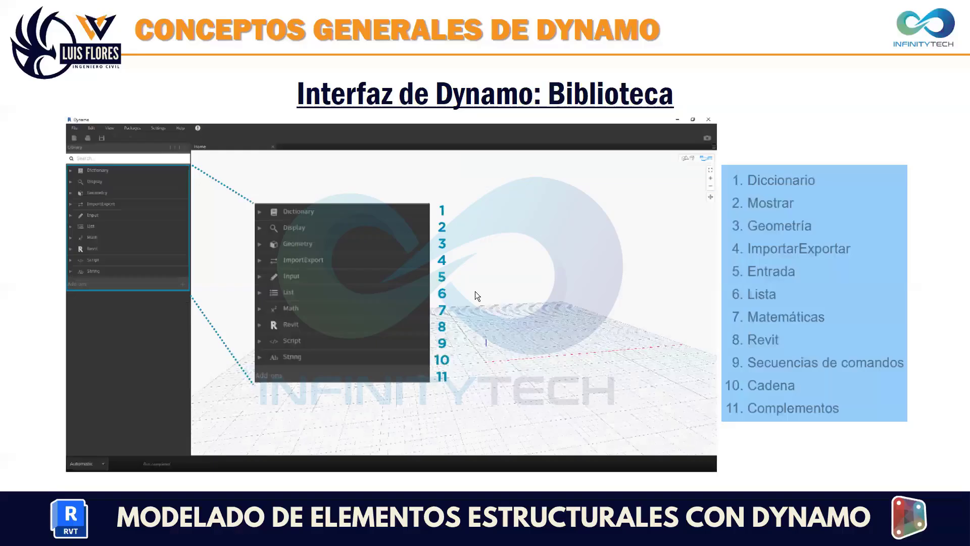
left_click(475, 292)
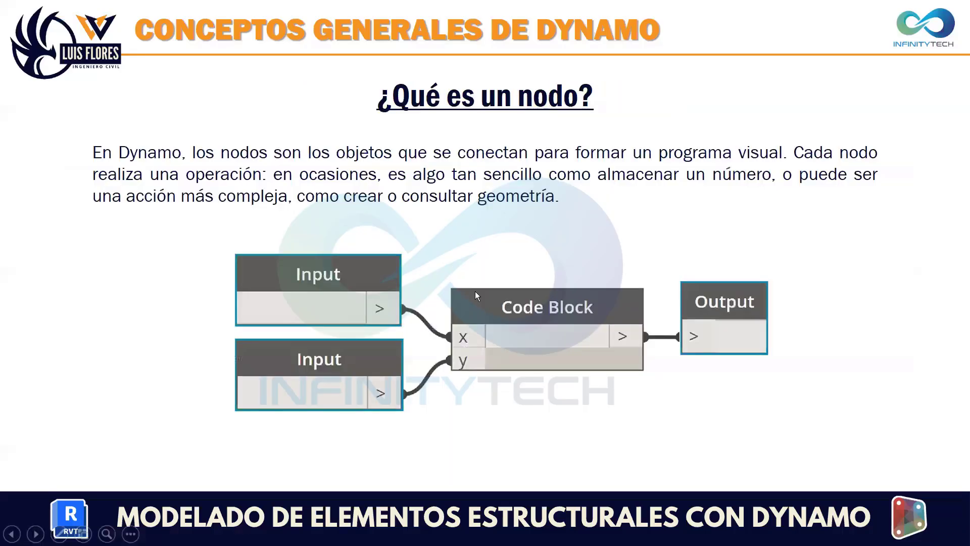
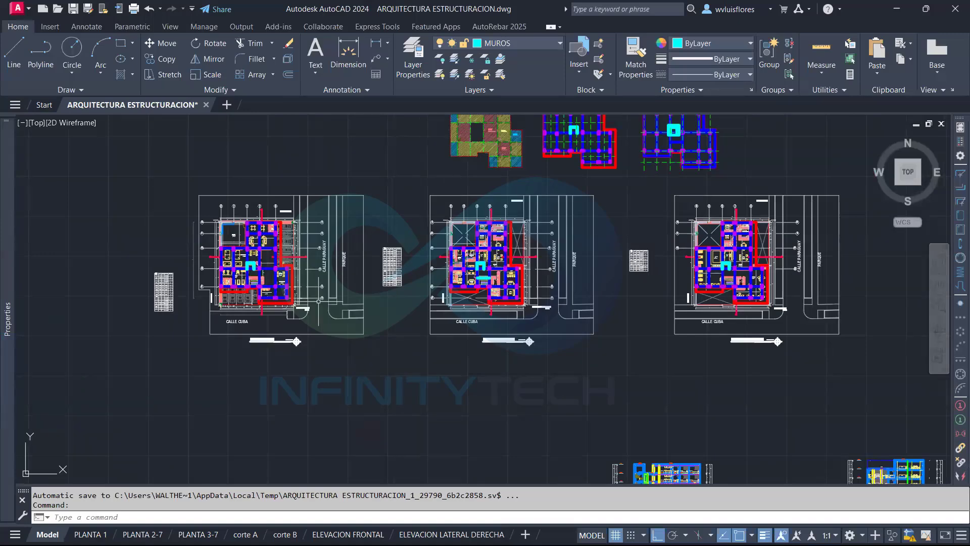
Examine the ground floor plan, its grid axes and the other plans in the ARQUITECTURA ESTRUCTURACION drawing
scroll(253, 363, "down", 2)
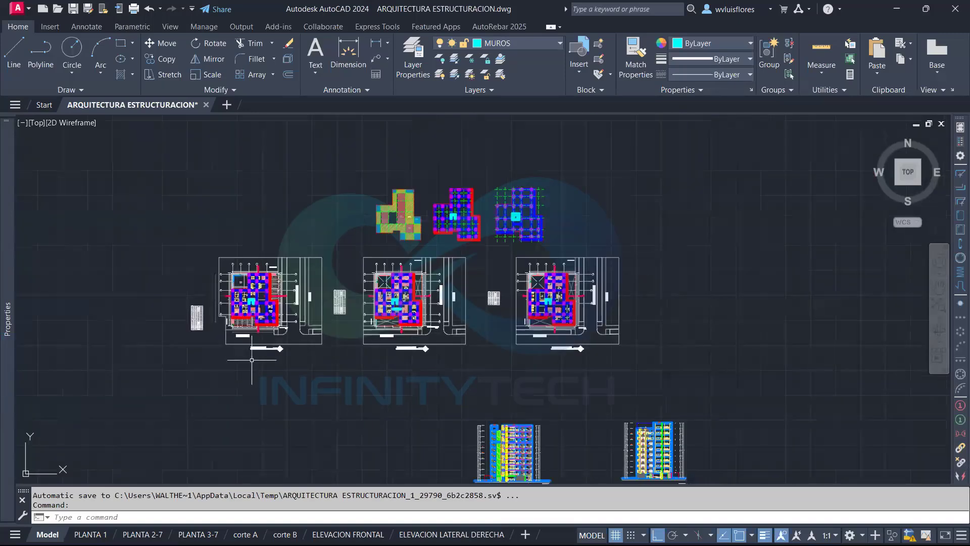
scroll(245, 291, "up", 4)
scroll(248, 305, "up", 5)
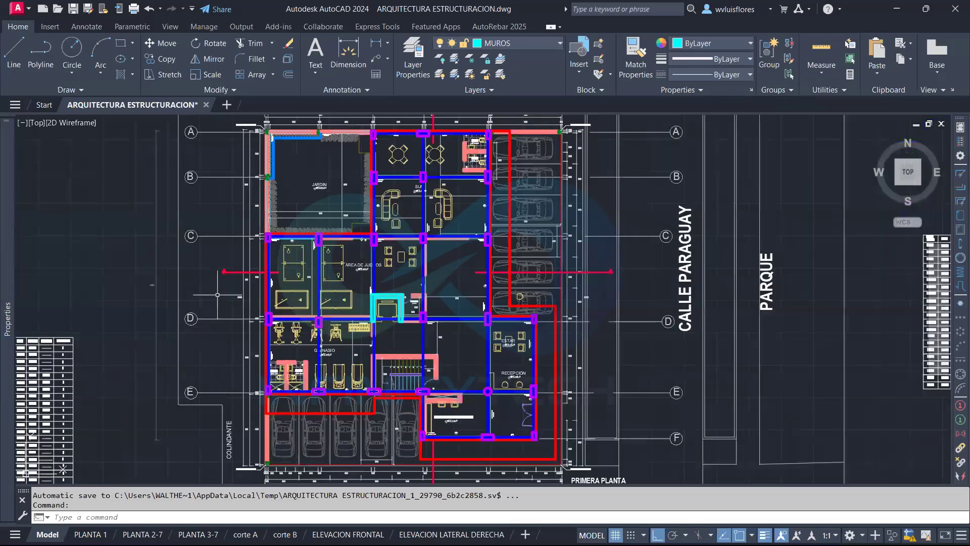
scroll(425, 276, "down", 5)
scroll(323, 273, "up", 2)
scroll(303, 198, "up", 2)
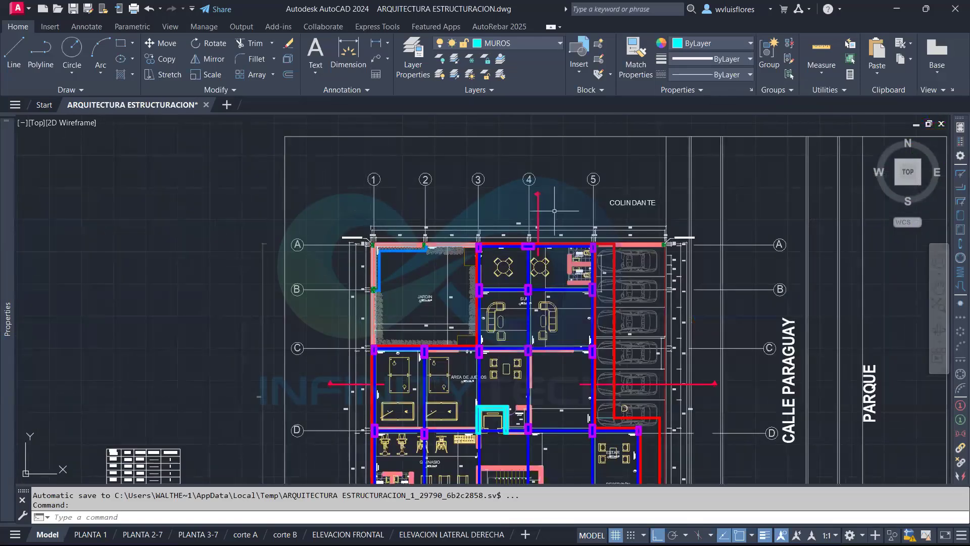
scroll(437, 195, "up", 2)
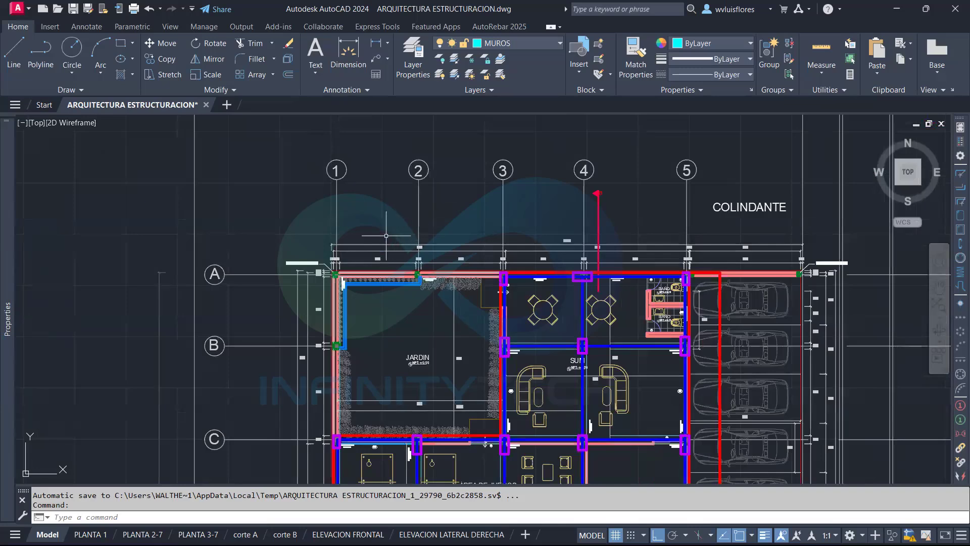
scroll(286, 291, "down", 3)
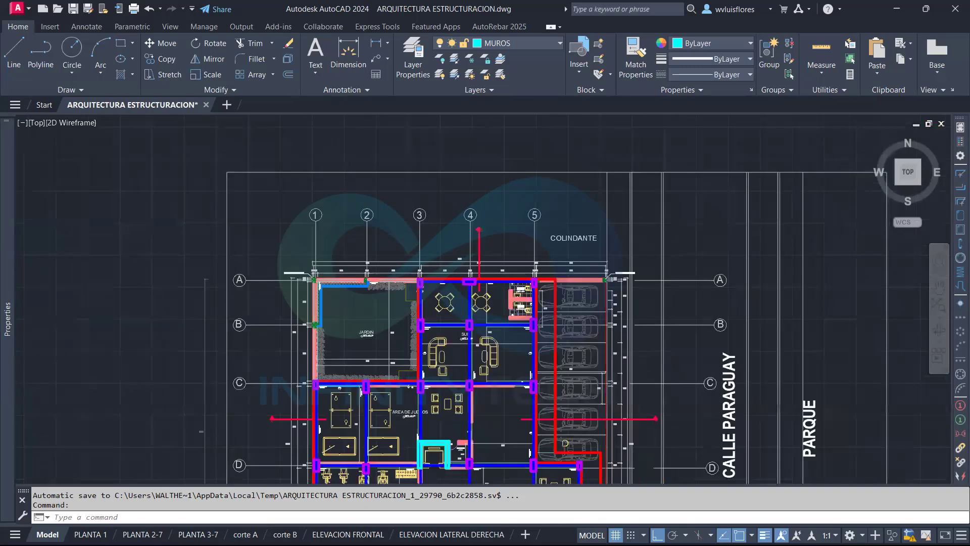
scroll(313, 286, "up", 1)
scroll(325, 229, "down", 6)
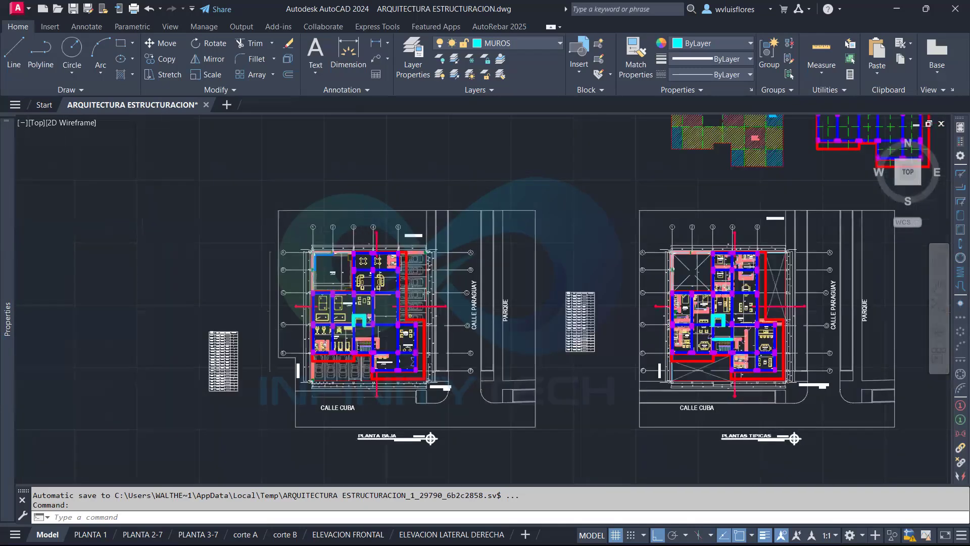
scroll(796, 217, "down", 2)
scroll(387, 314, "up", 1)
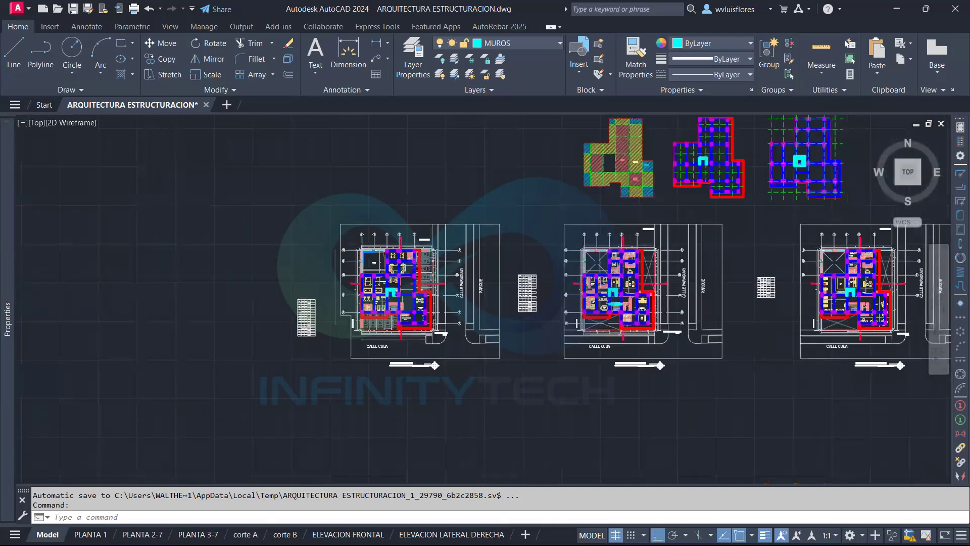
middle_click_drag(455, 303, 369, 303)
scroll(190, 329, "down", 2)
scroll(525, 227, "up", 1)
scroll(526, 227, "down", 1)
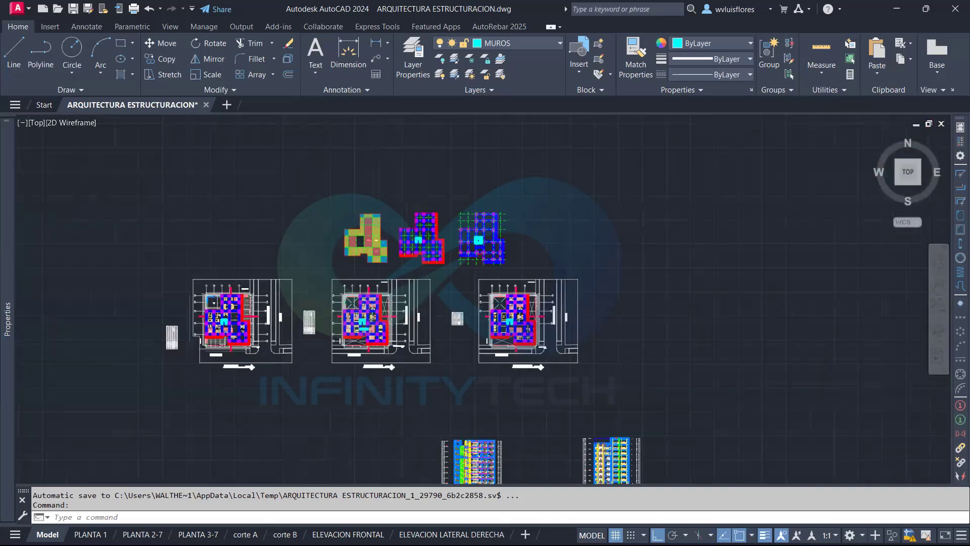
scroll(250, 260, "up", 5)
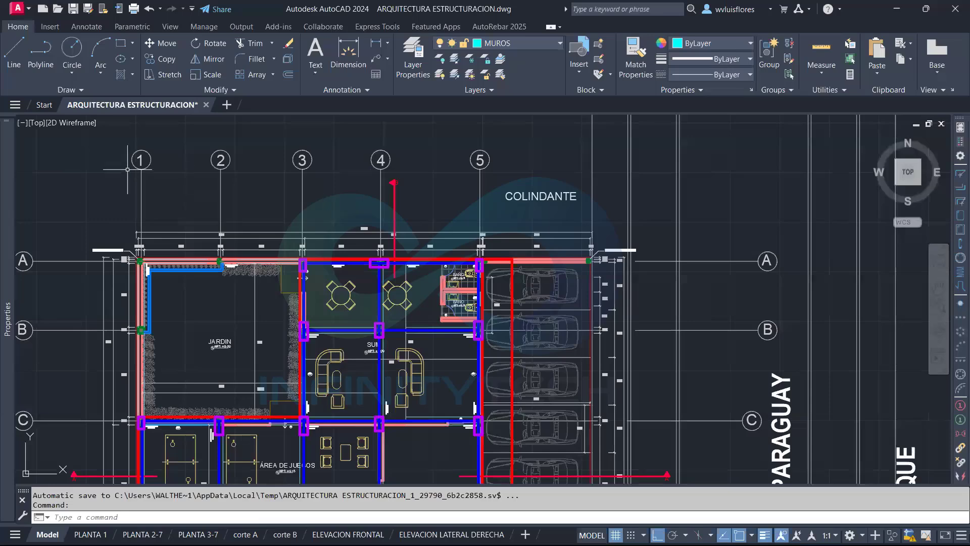
scroll(487, 183, "down", 4)
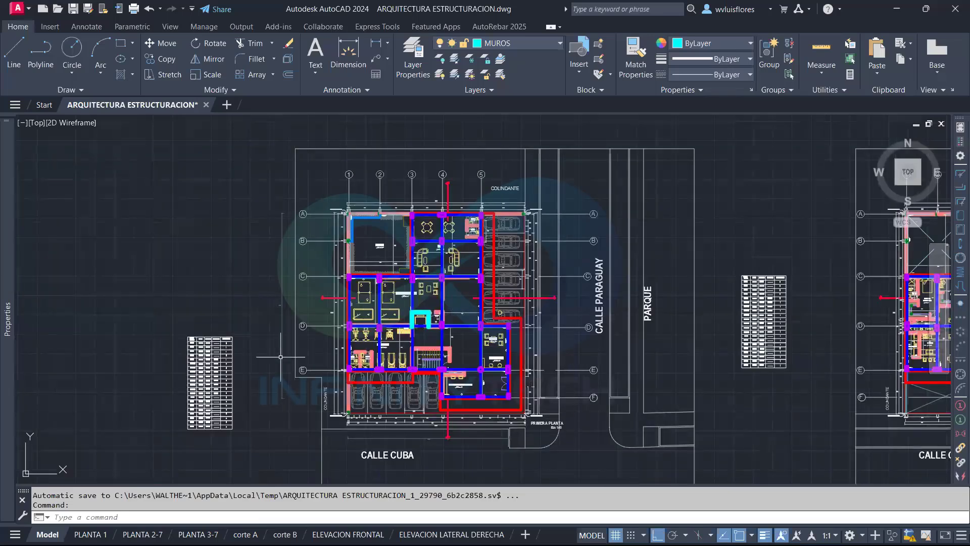
Copy the complete structural plan with the double-outlined elevator core, including its axes, columns, beams and walls
scroll(282, 357, "down", 5)
scroll(598, 264, "up", 4)
scroll(598, 263, "up", 2)
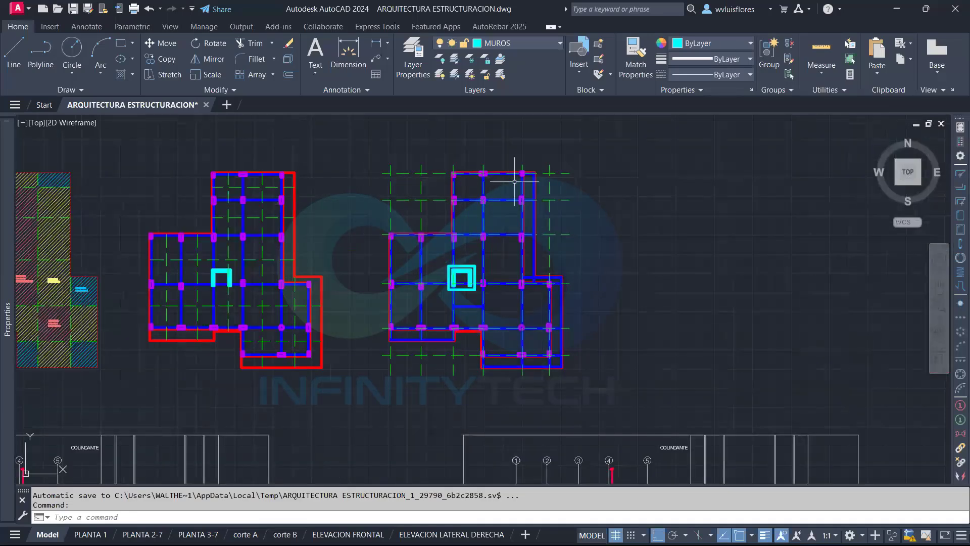
left_click(347, 151)
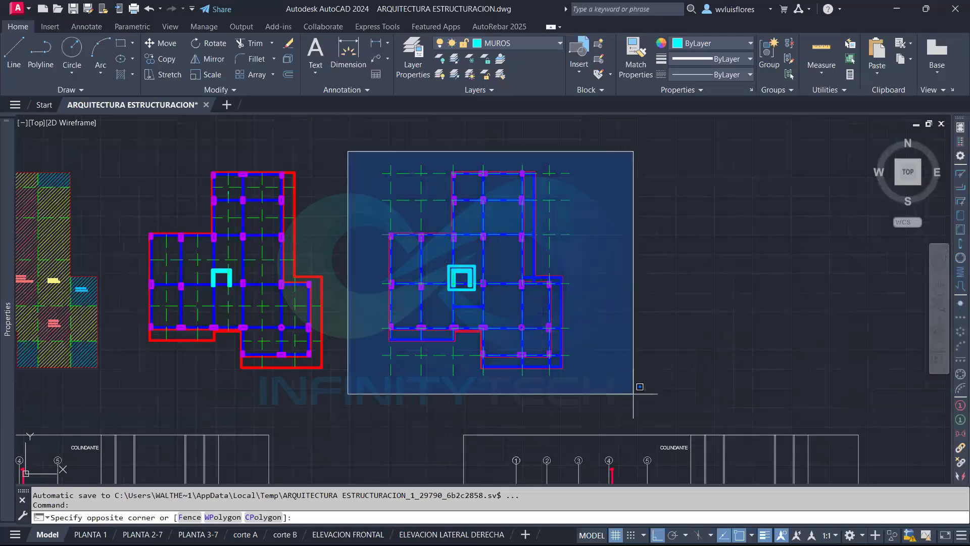
left_click(632, 391)
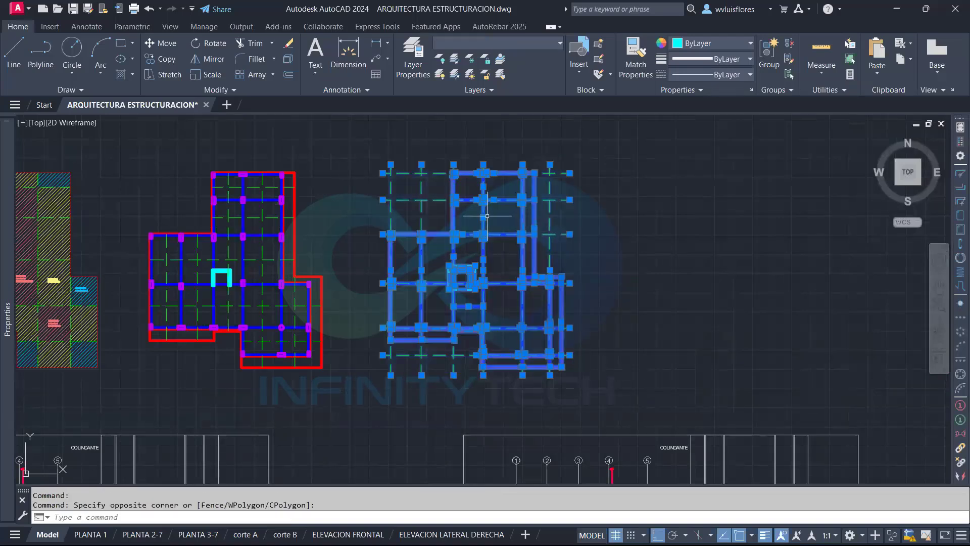
key("ctrl+c")
Create a new drawing and paste the copied structural plan near the origin
left_click(226, 105)
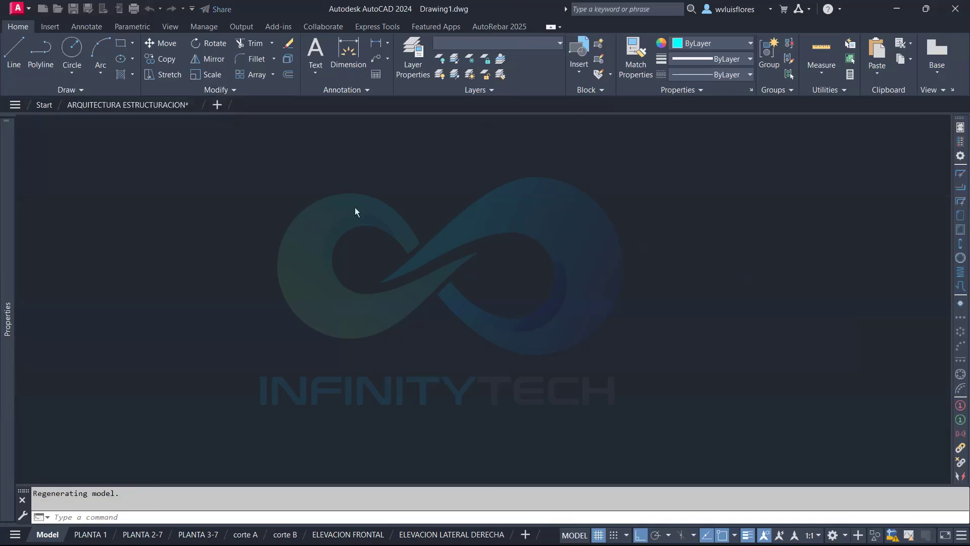
key("ctrl+v")
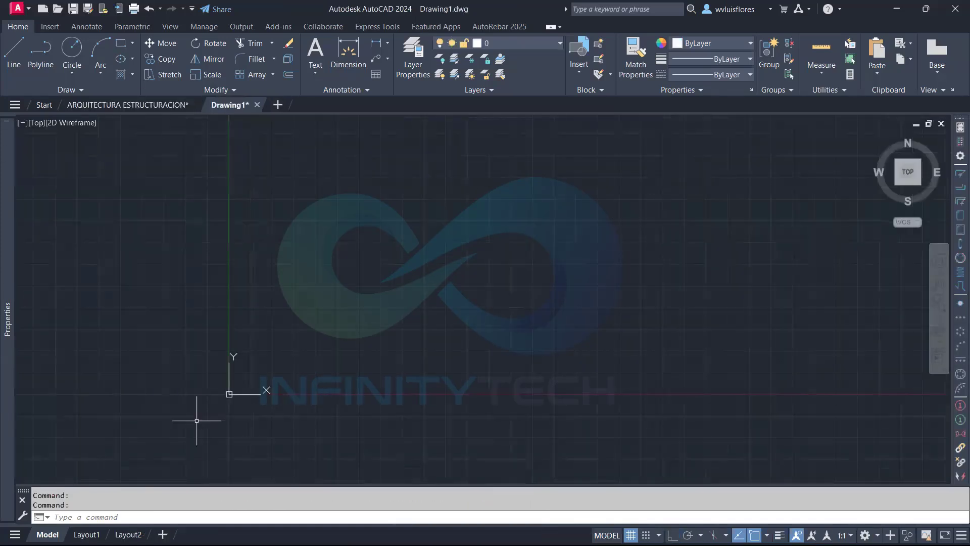
scroll(384, 298, "up", 10)
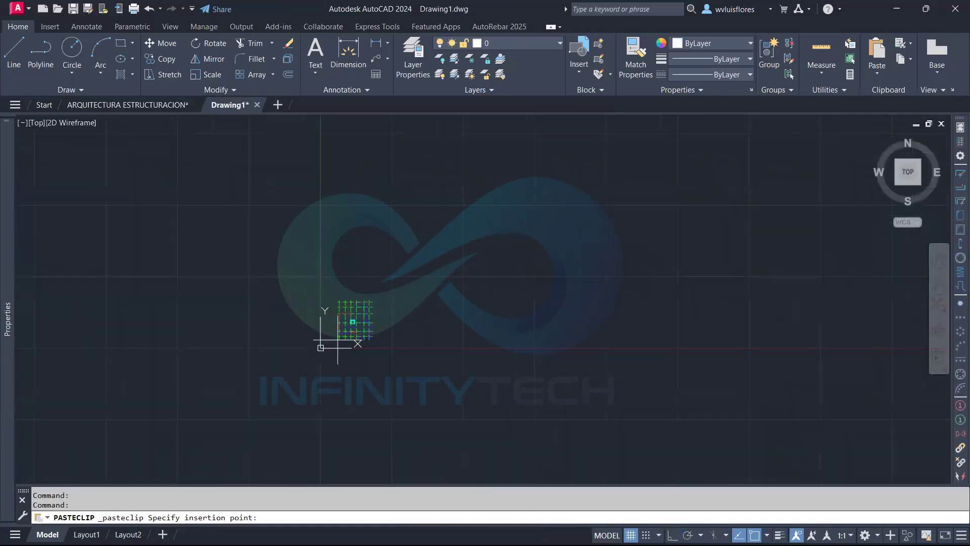
left_click(340, 337)
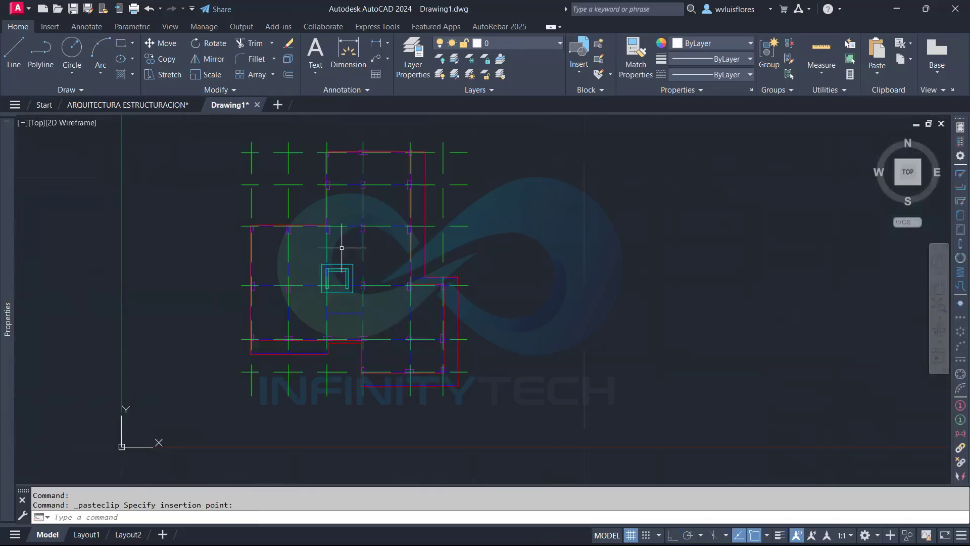
scroll(255, 170, "up", 8)
scroll(320, 212, "down", 3)
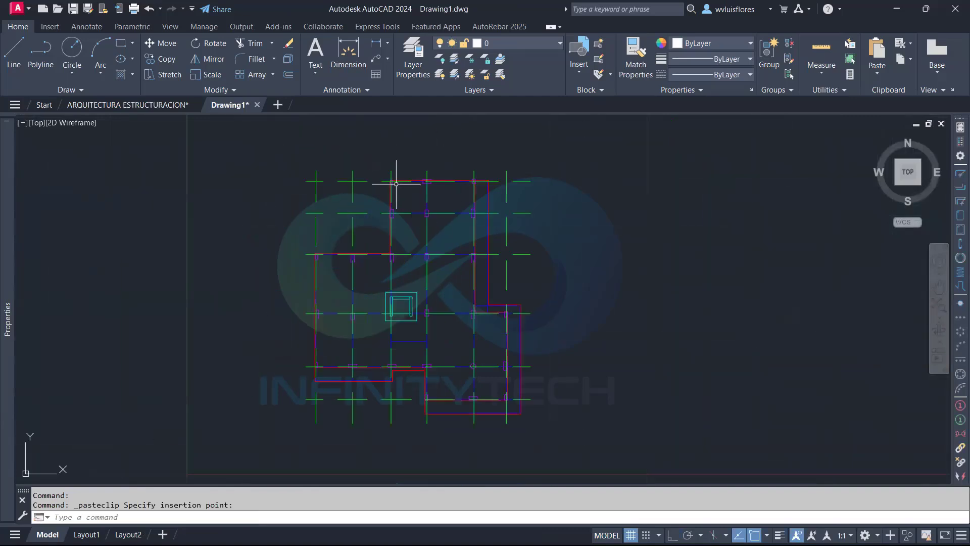
Select one dashed green grid axis and extend the selection to all similar lines
scroll(396, 183, "up", 3)
left_click(324, 202)
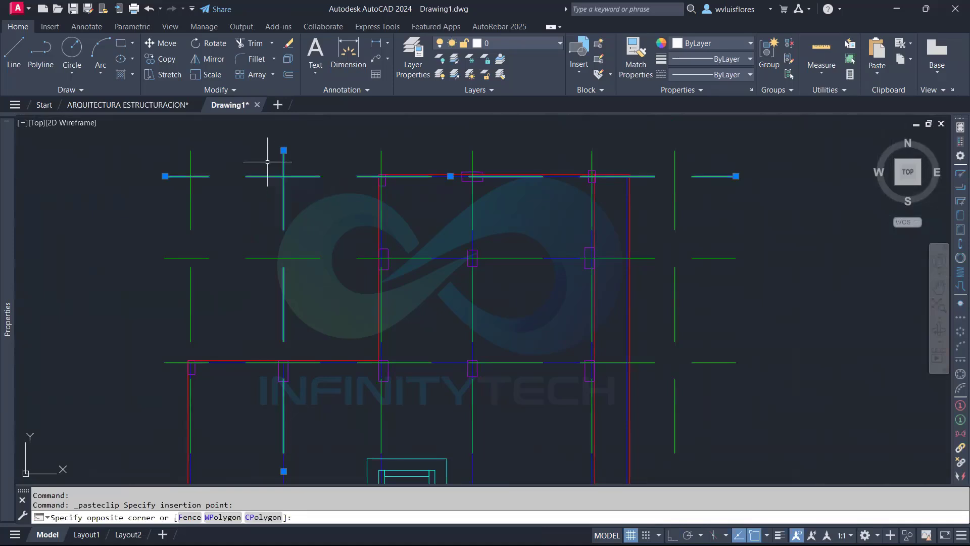
left_click(268, 156)
key("Escape")
left_click(318, 145)
right_click(318, 145)
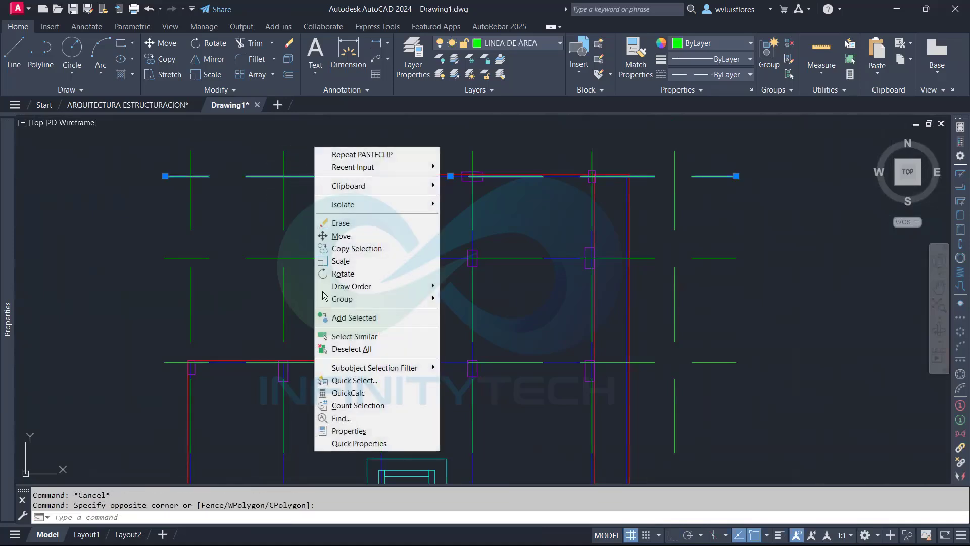
left_click(353, 336)
scroll(356, 335, "down", 3)
middle_click_drag(361, 263, 396, 203)
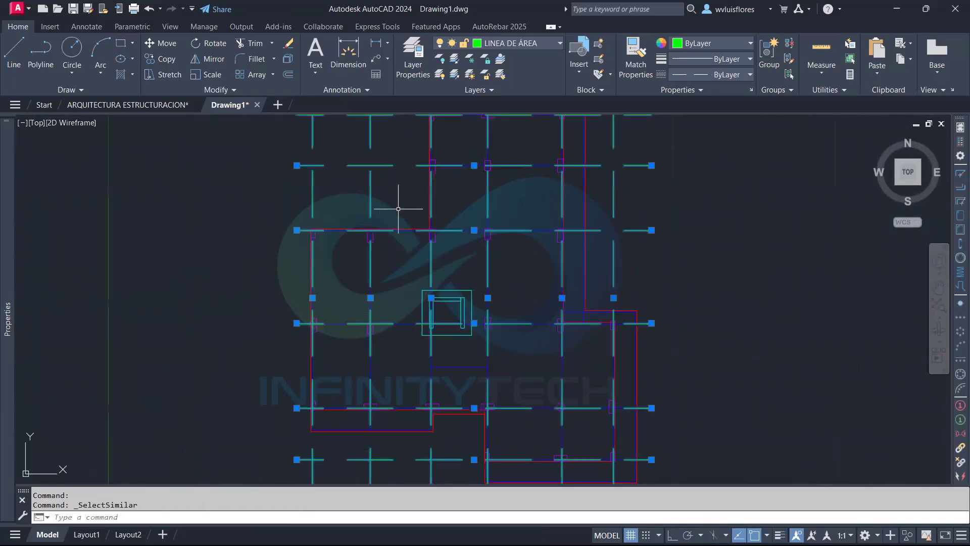
Create a new layer named REJILLAS
left_click(413, 56)
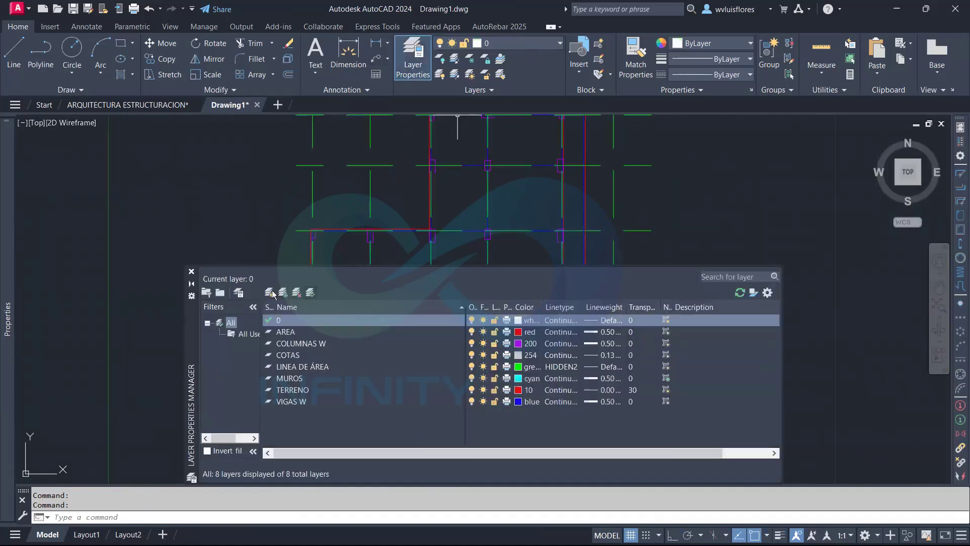
left_click(269, 292)
type("REJILLAS")
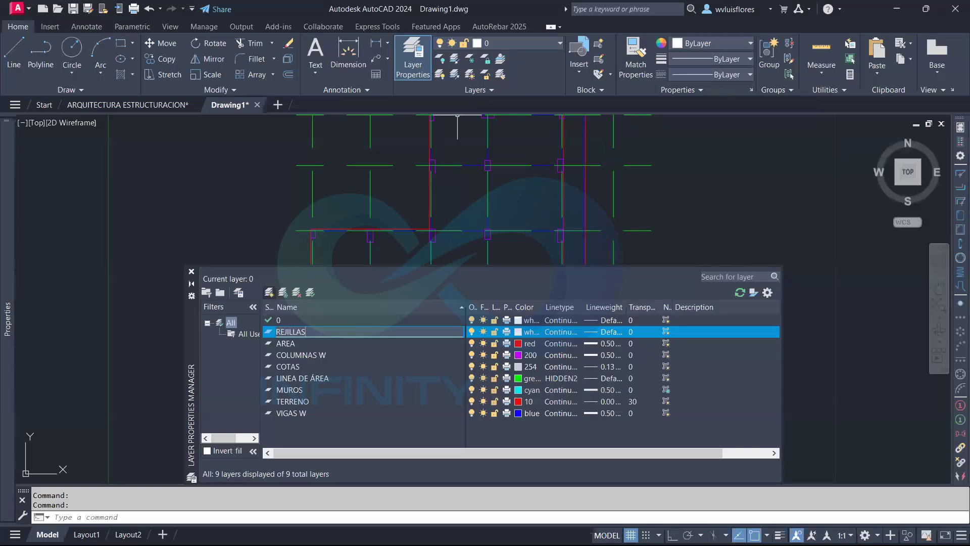
key("Return")
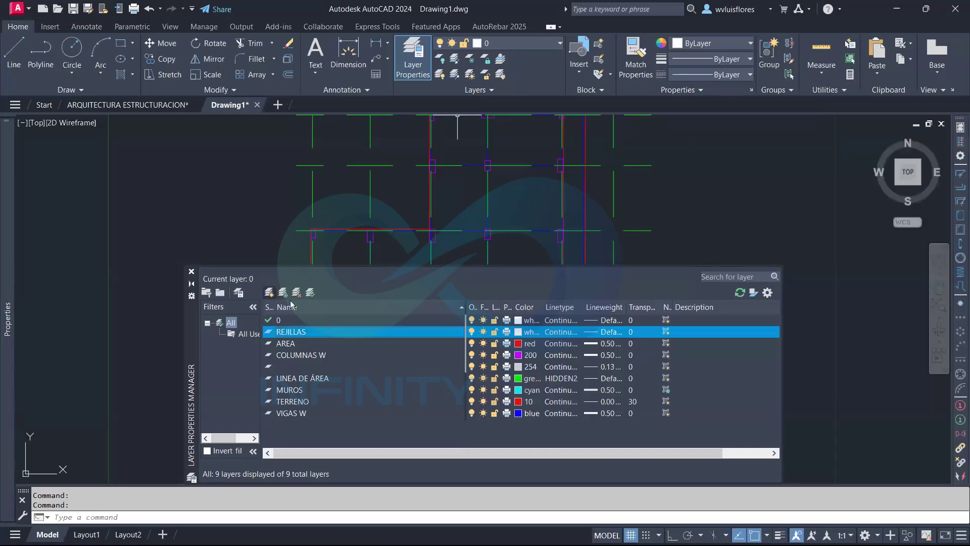
left_click(192, 273)
Select all the grid axes on the LINEA DE ÁREA layer and assign them to the REJILLAS layer
scroll(191, 275, "down", 3)
scroll(347, 217, "up", 4)
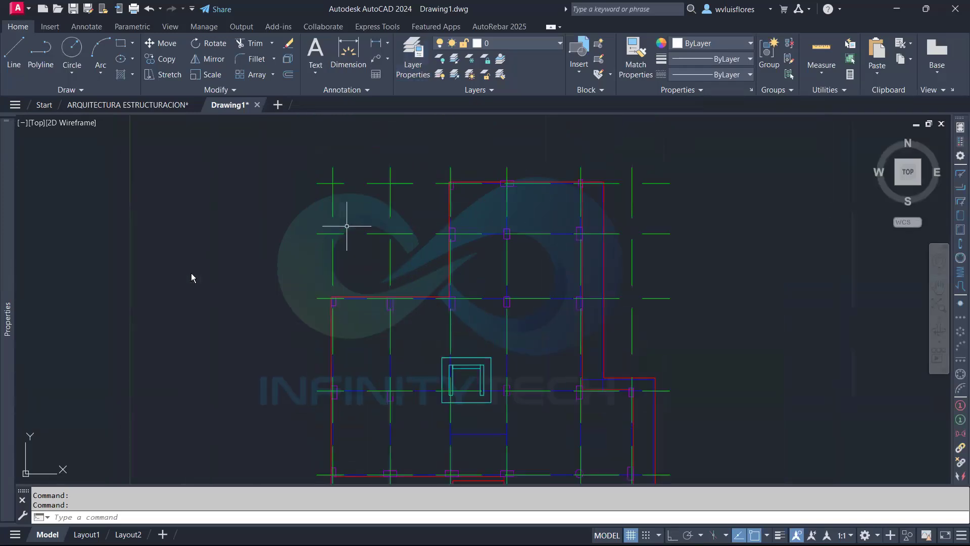
left_click(347, 183)
right_click(357, 164)
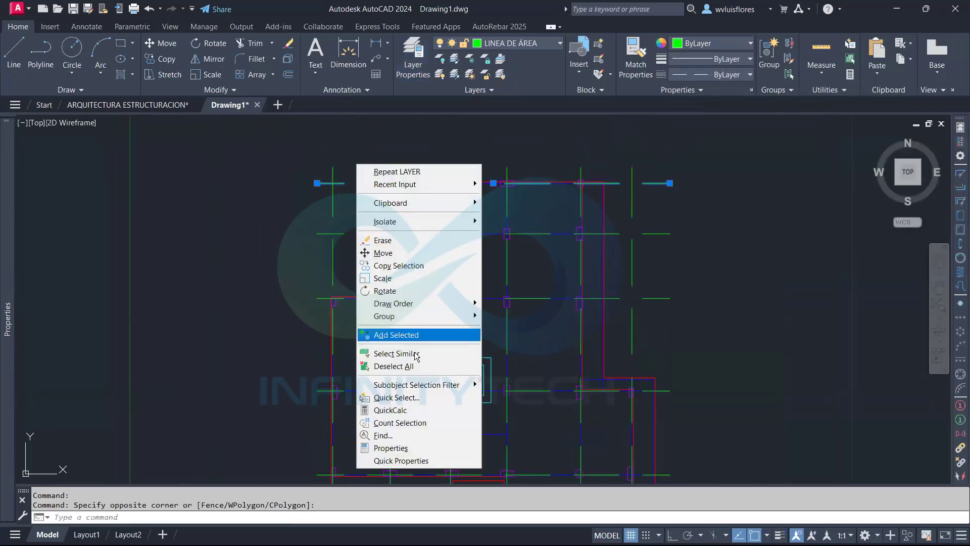
left_click(396, 353)
left_click(516, 43)
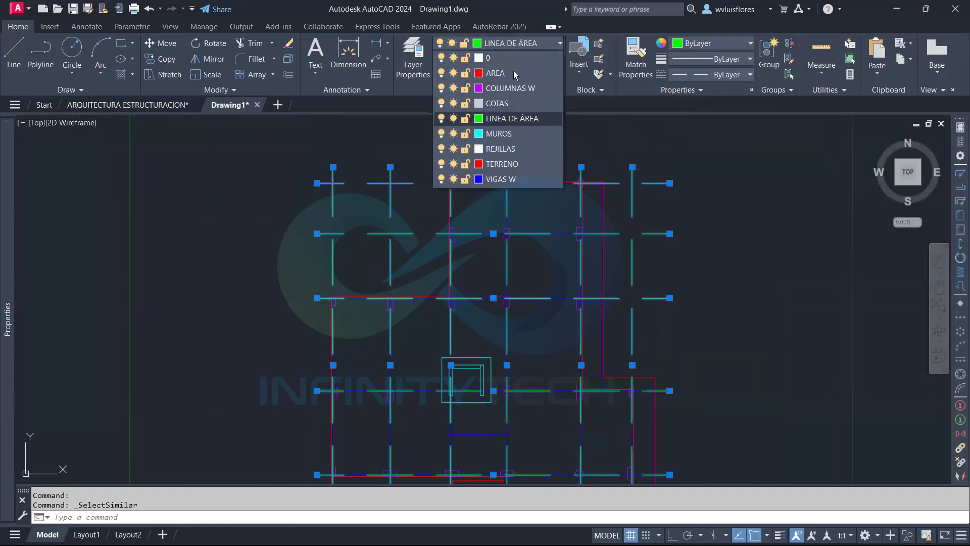
left_click(516, 148)
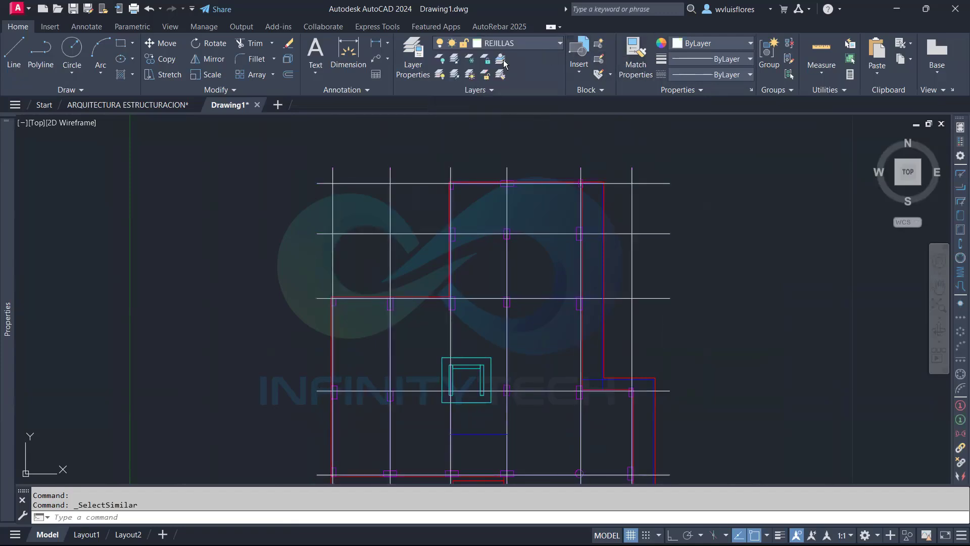
key("Escape")
Examine the whole structural plan and its reassigned grid axes up close
scroll(477, 252, "down", 3)
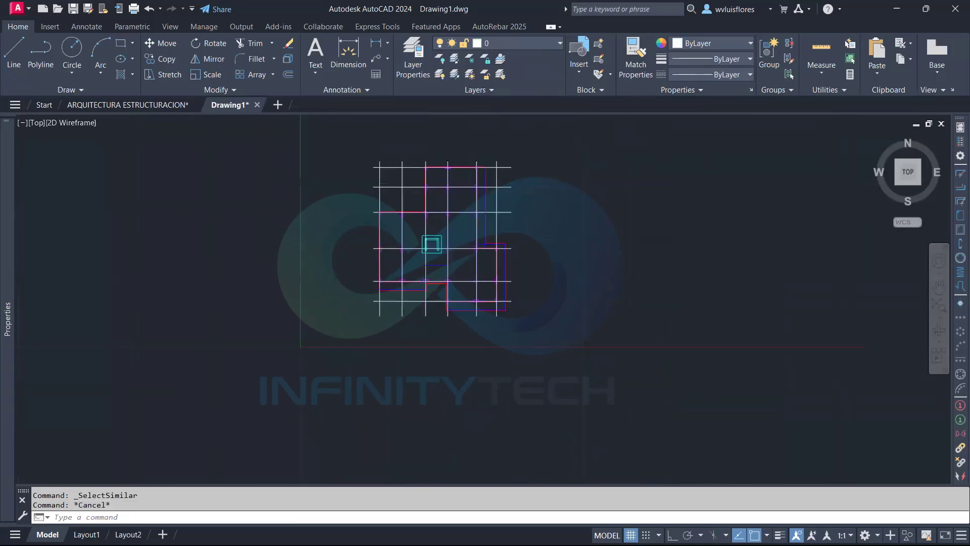
scroll(477, 252, "up", 1)
scroll(477, 252, "down", 2)
scroll(424, 210, "up", 2)
left_click(346, 147)
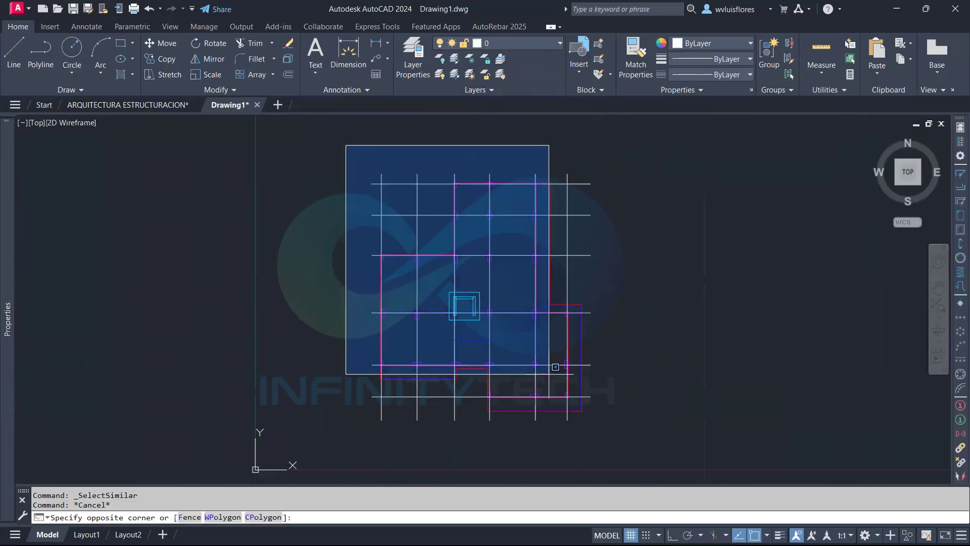
left_click(624, 450)
key("Escape")
scroll(405, 188, "up", 4)
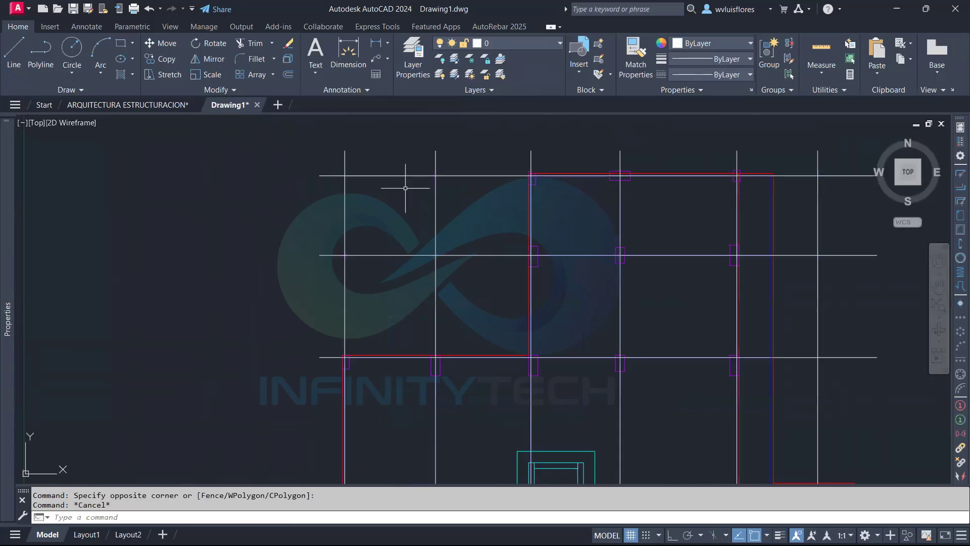
Move the whole structural plan from the lower-left grid axis intersection to the origin at 0,0,0
scroll(390, 177, "down", 4)
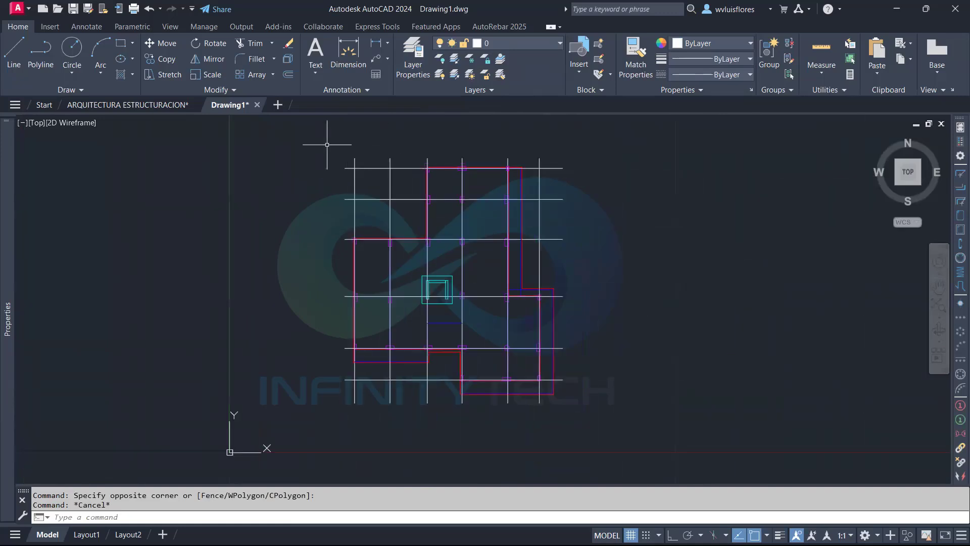
left_click(312, 132)
left_click(642, 458)
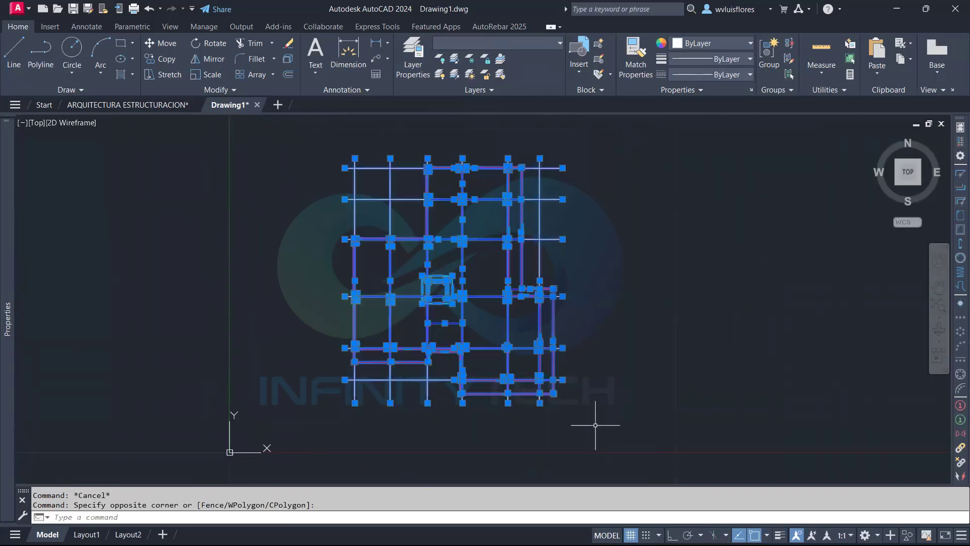
type("M")
key("Return")
scroll(374, 399, "up", 6)
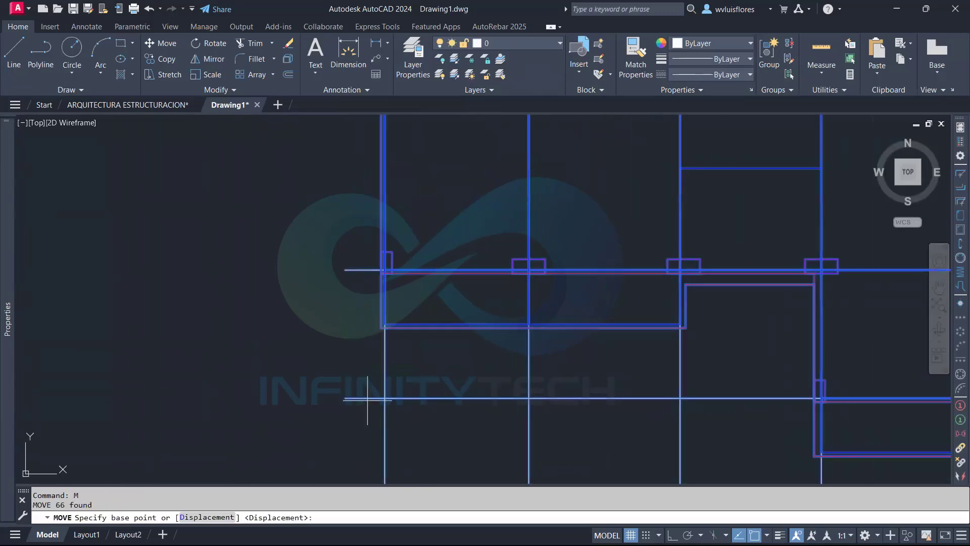
left_click(384, 398)
scroll(559, 266, "down", 4)
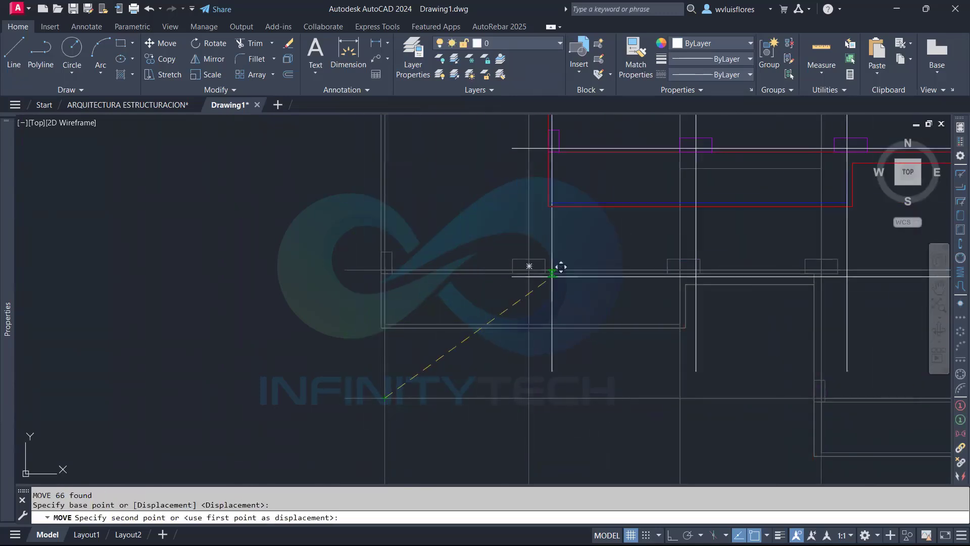
scroll(514, 299, "up", 2)
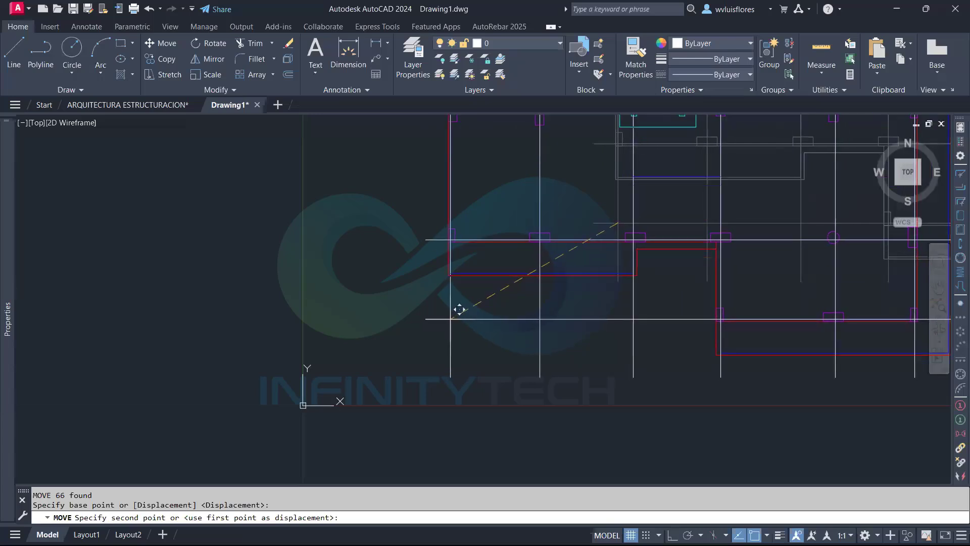
left_click_drag(347, 460, 361, 506)
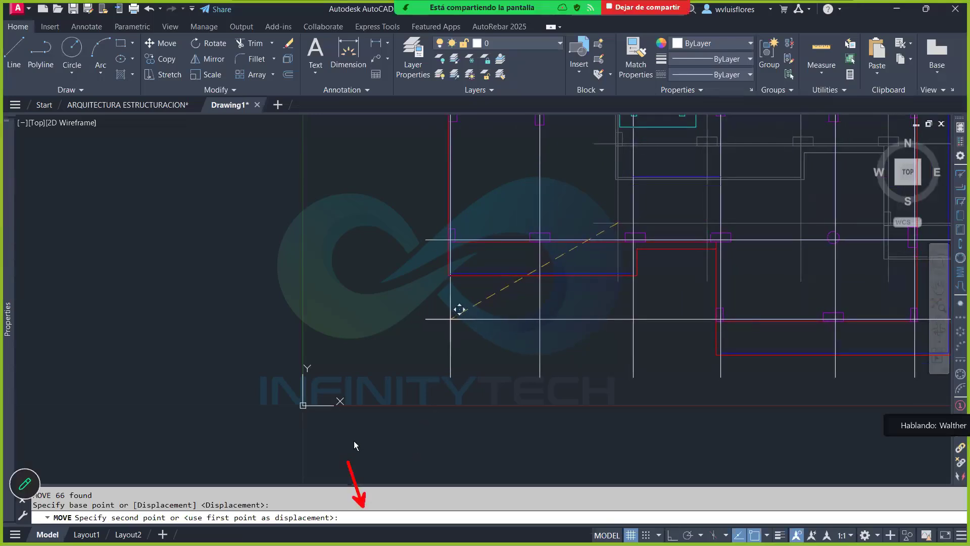
type(",0,0")
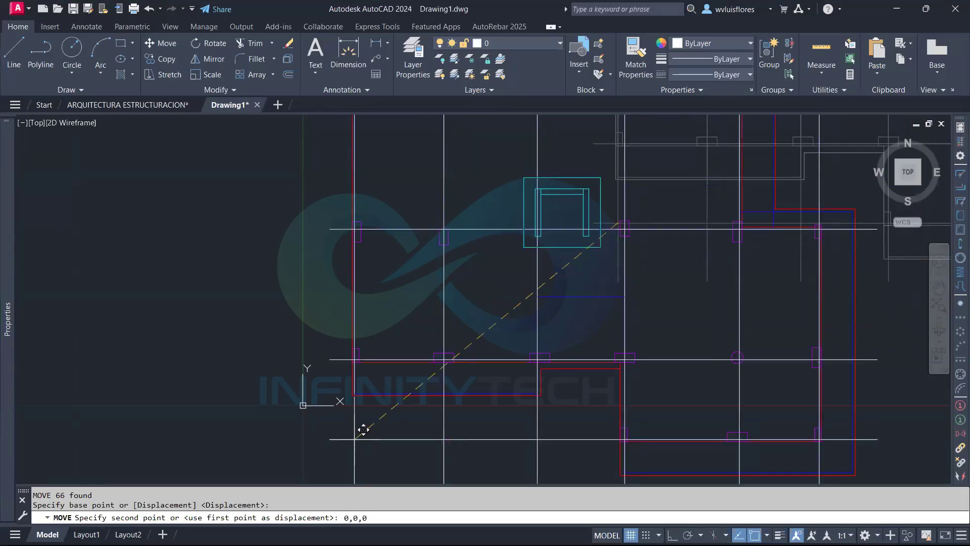
key("Return")
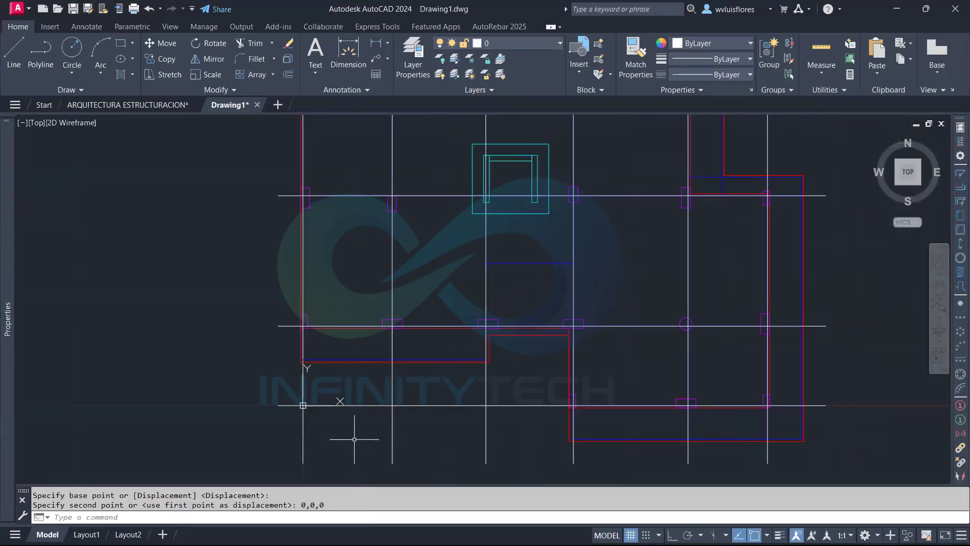
scroll(354, 439, "down", 3)
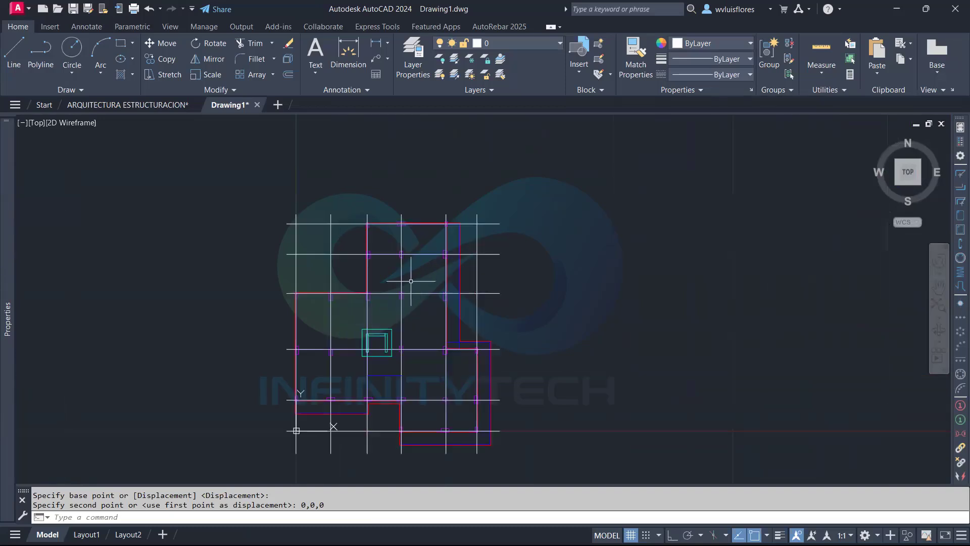
Save the drawing as REJILLAS DE CLASES in the 03. MATERIALES DE CLASES folder and close it
left_click(88, 9)
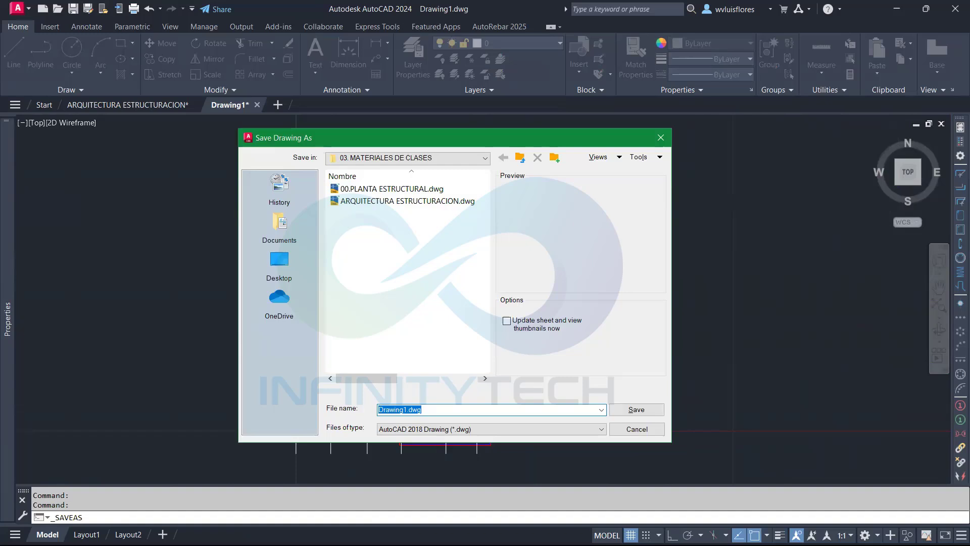
type("REJILLAS")
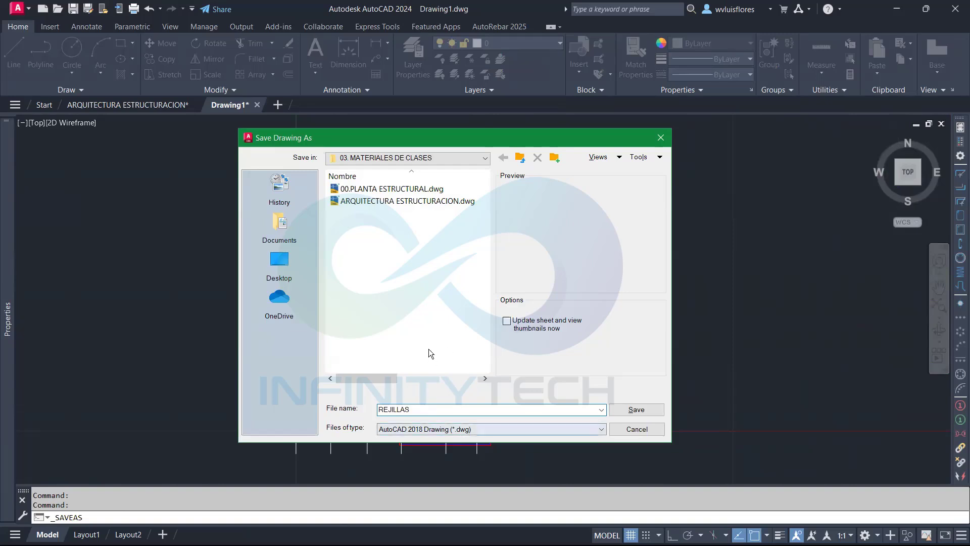
type(" DE CLASES")
left_click(636, 409)
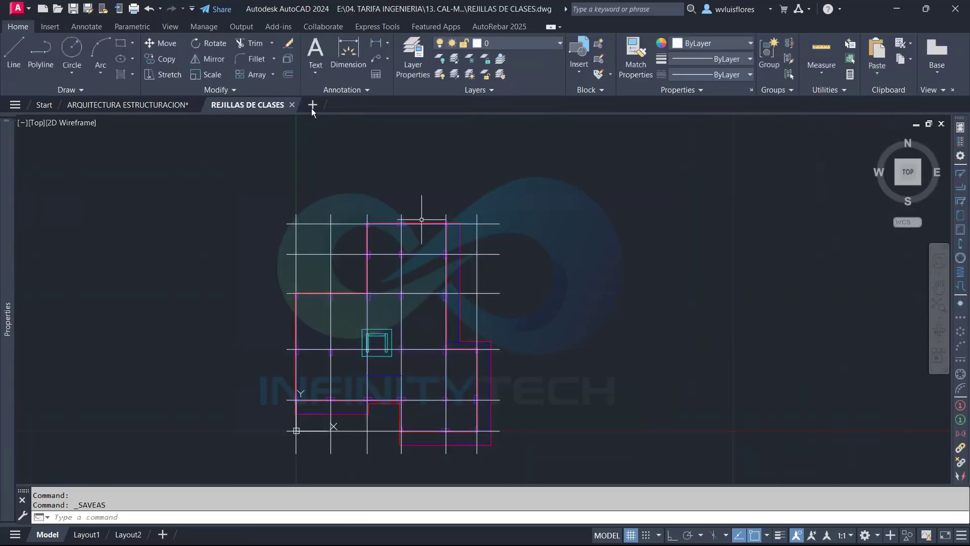
left_click(292, 105)
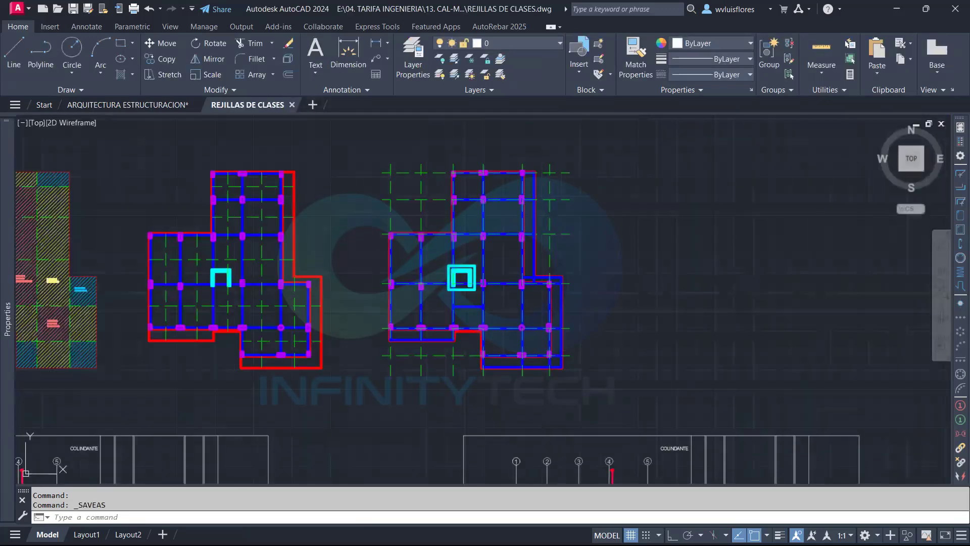
Switch to the Revit project, minimizing Dynamo, and open the Nivel 1 structural plan view
key("alt+Tab")
key("alt+Tab")
key("alt+Tab")
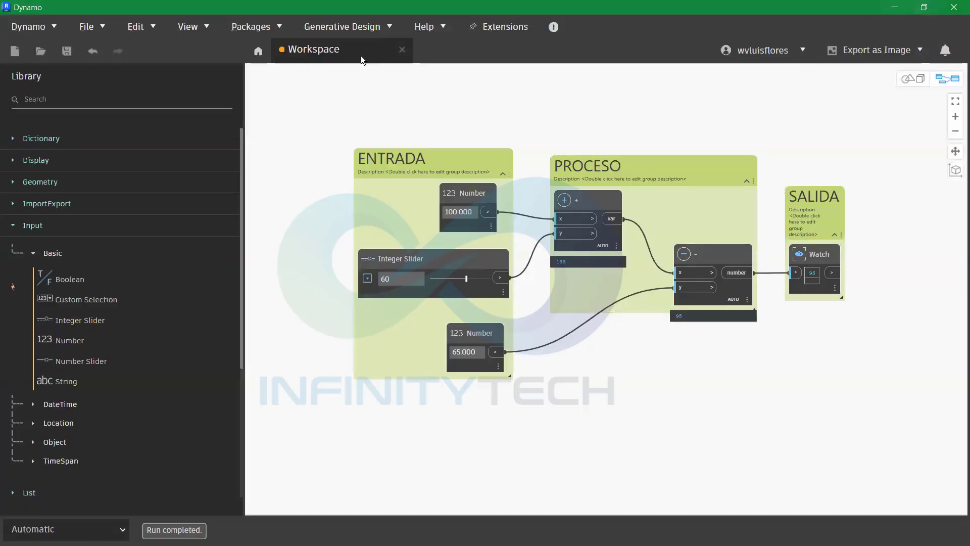
scroll(407, 134, "down", 3)
scroll(447, 112, "up", 3)
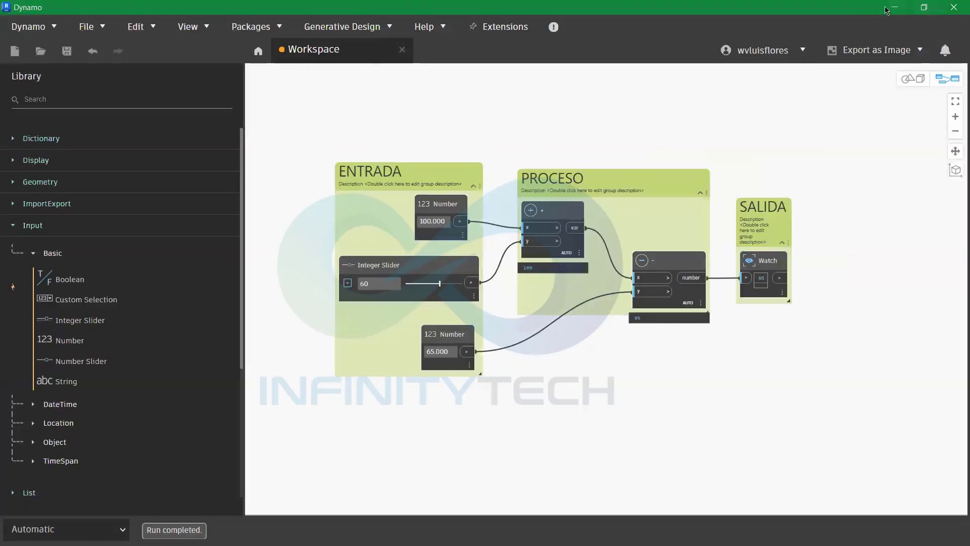
left_click(894, 7)
scroll(488, 306, "down", 2)
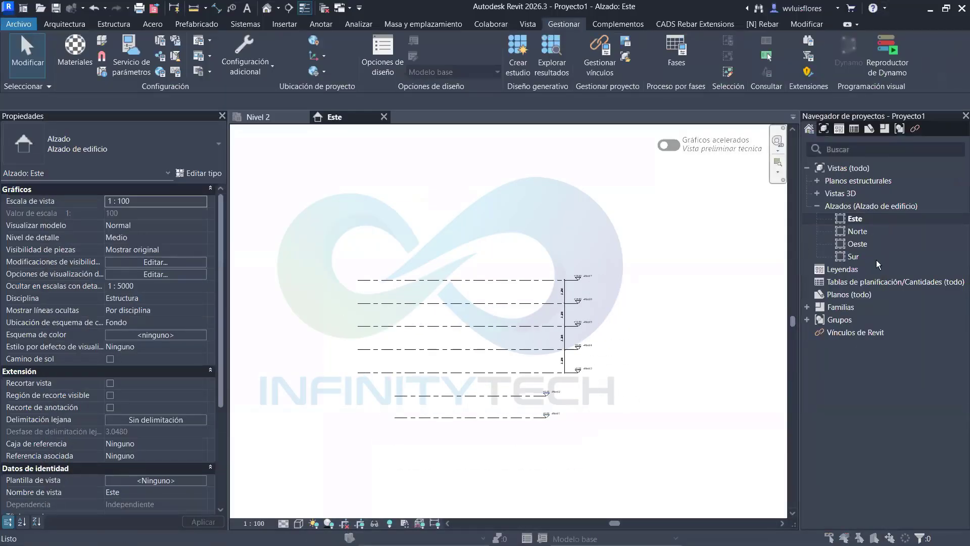
left_click(817, 181)
double_click(859, 206)
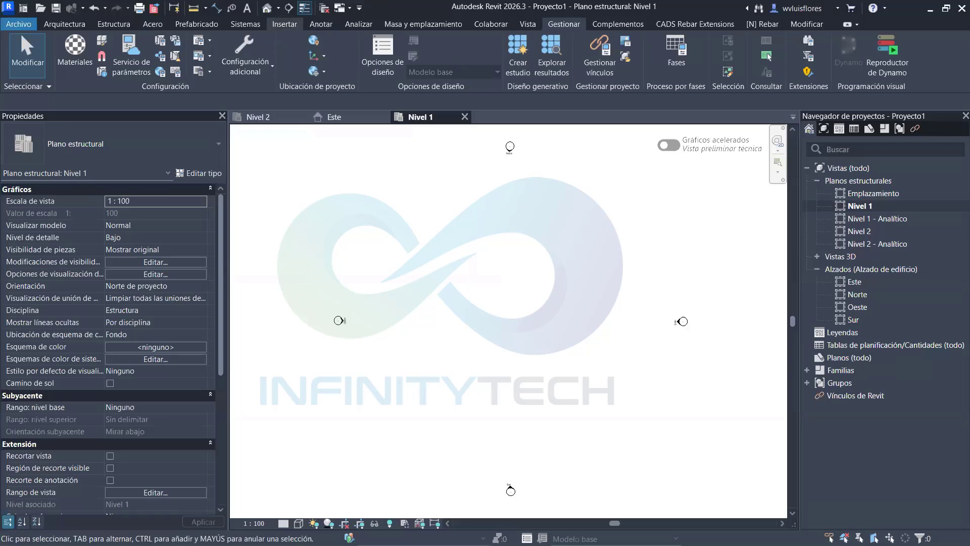
Link REJILLAS DE CLASES.dwg from the 03. MATERIALES DE CLASES folder as CAD, with import units metro and layers set to Especificar
left_click(285, 24)
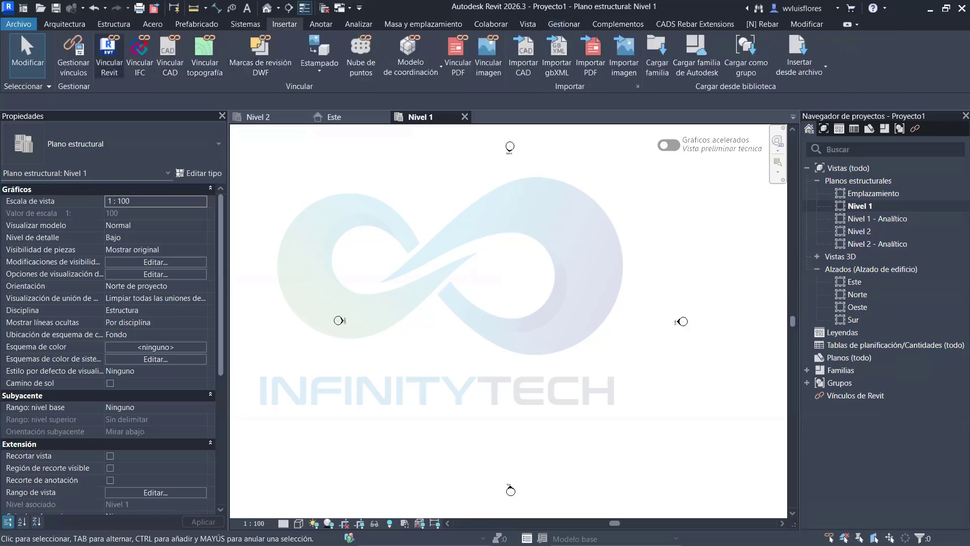
left_click(170, 53)
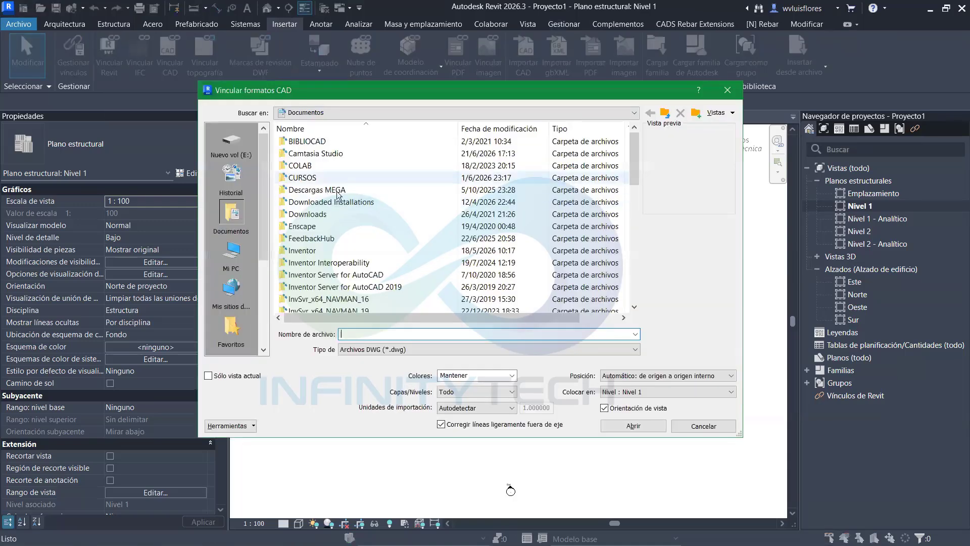
left_click(228, 250)
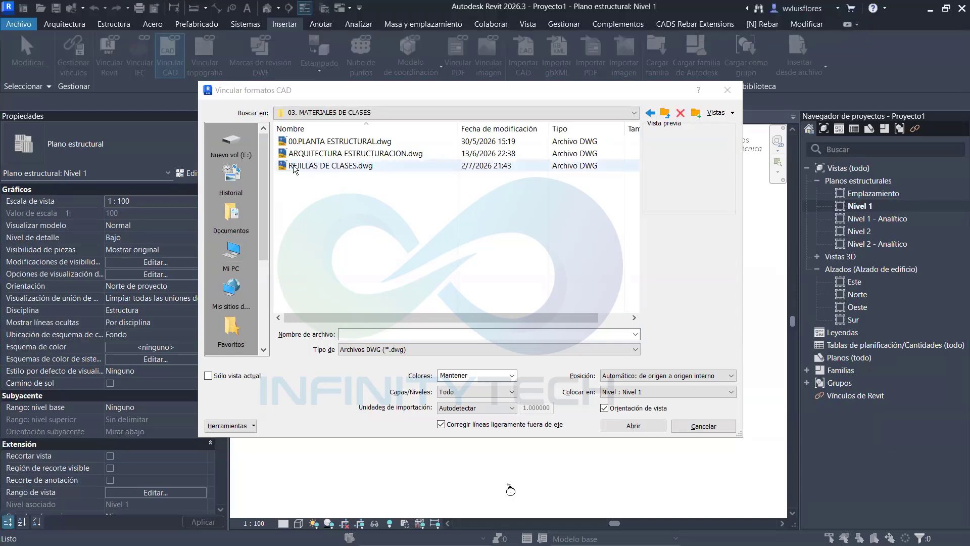
left_click(295, 167)
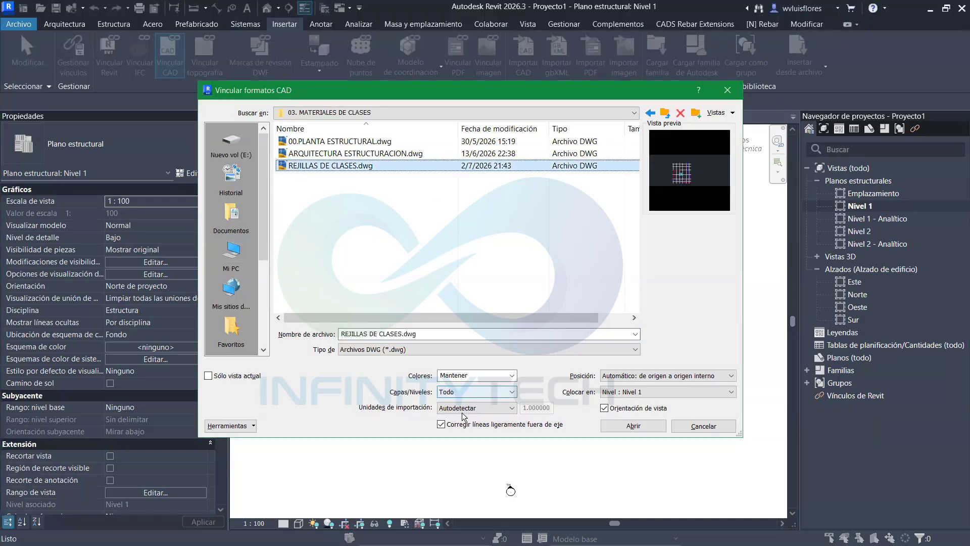
left_click(475, 407)
left_click(457, 447)
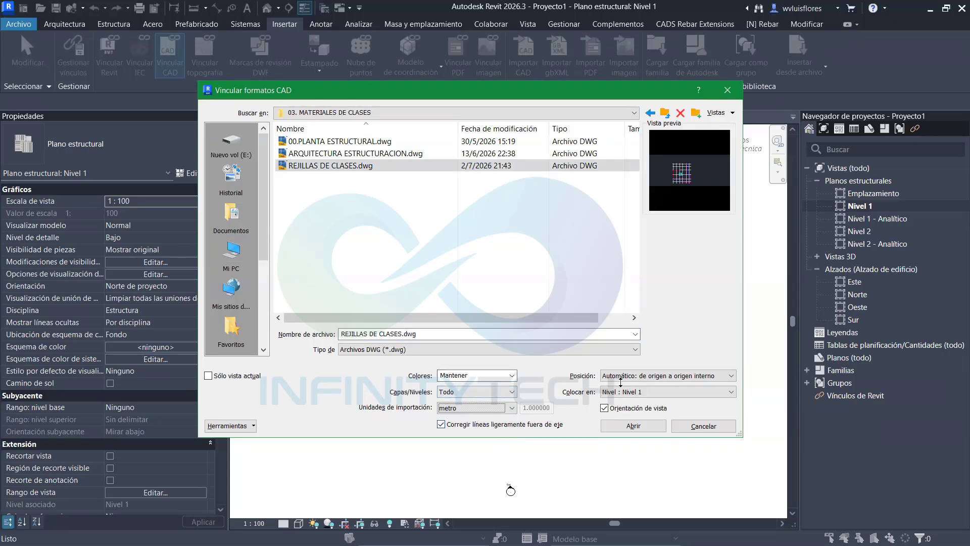
left_click(480, 392)
left_click(466, 418)
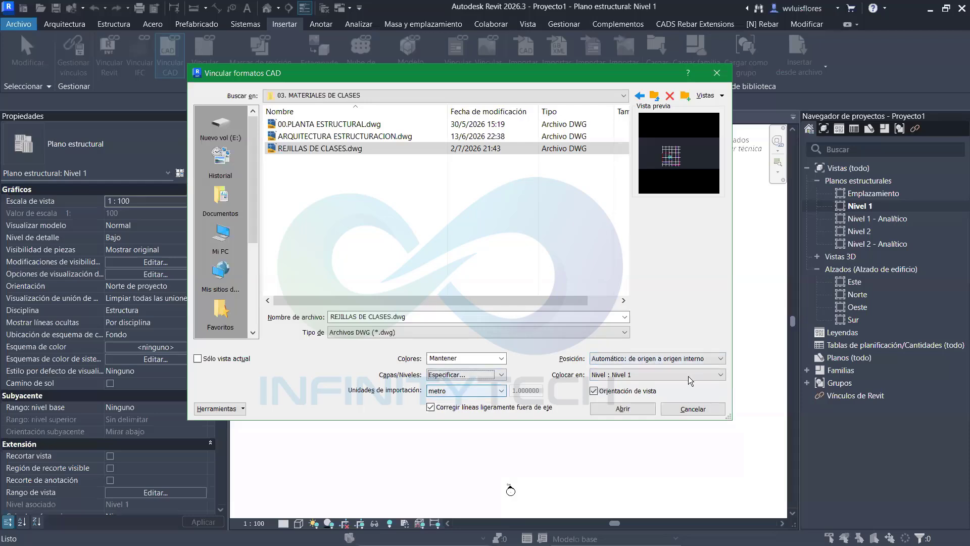
left_click(623, 408)
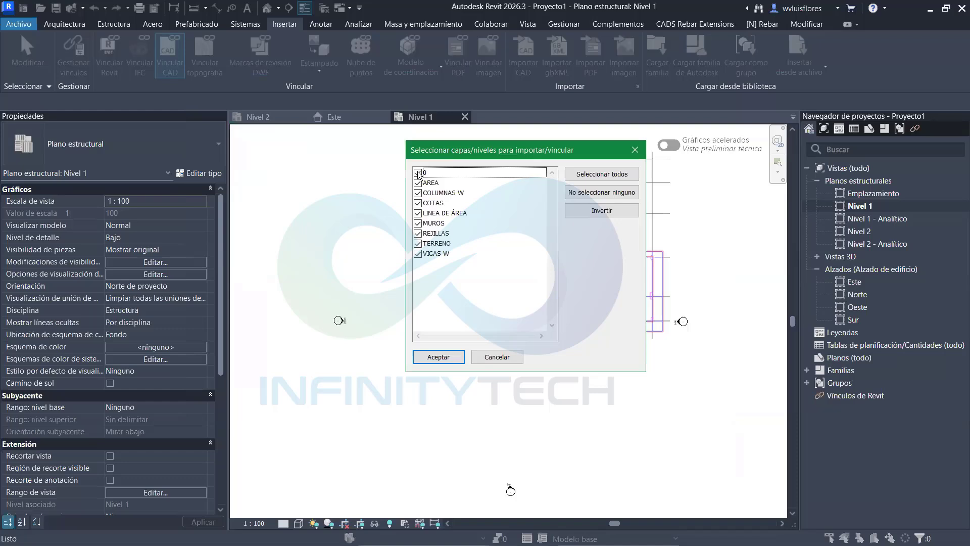
Exclude every layer except REJILLAS from the CAD link and place it in the Nivel 1 plan
left_click(418, 173)
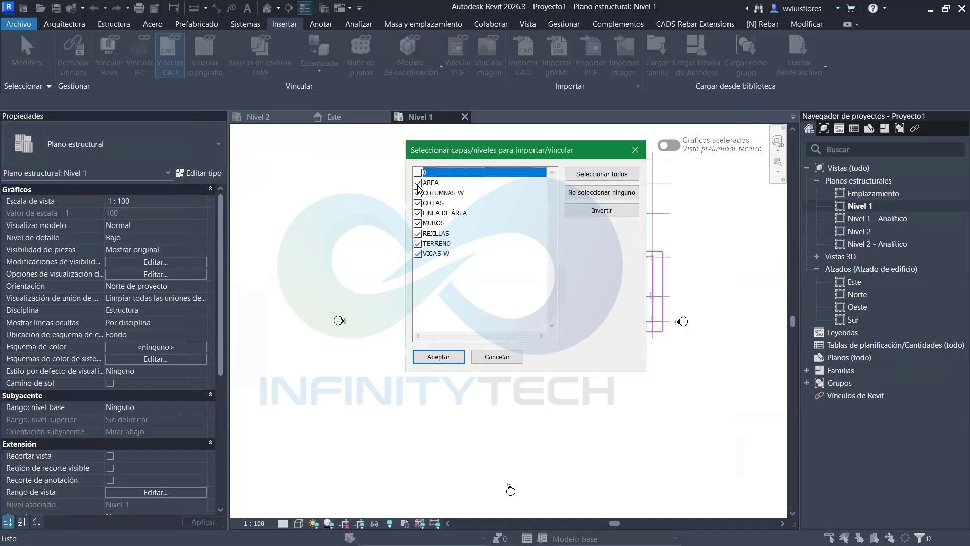
left_click(417, 184)
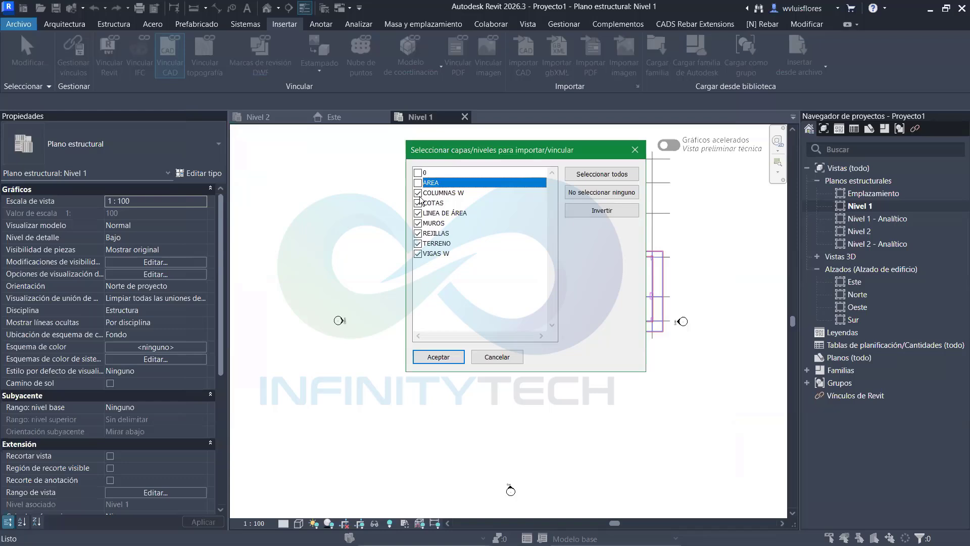
left_click(418, 193)
left_click(418, 203)
left_click(418, 213)
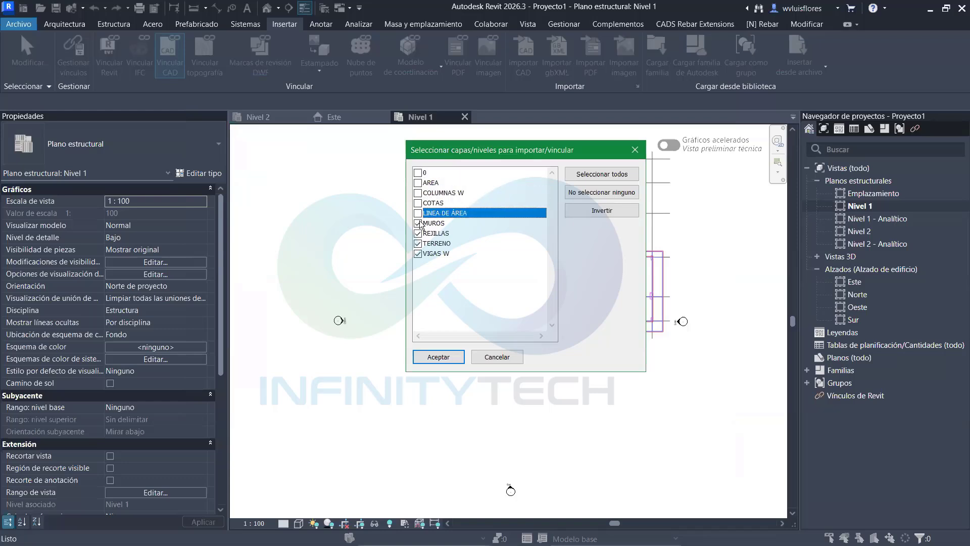
left_click(418, 223)
left_click(417, 243)
left_click(418, 253)
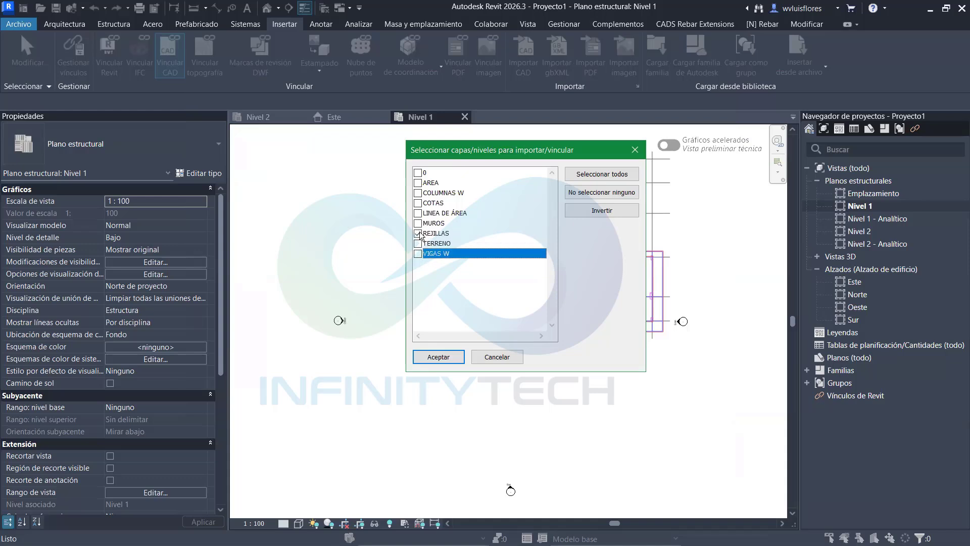
left_click(418, 233)
left_click(438, 356)
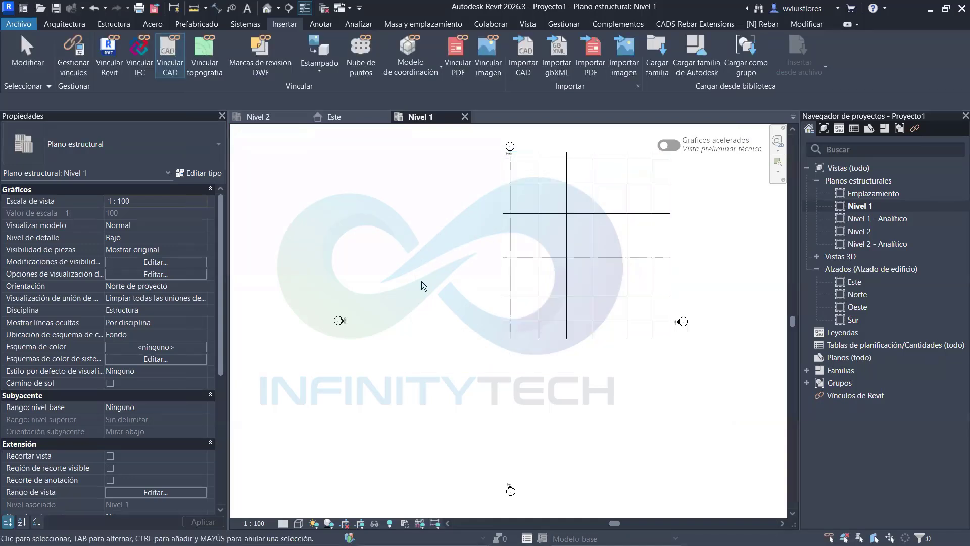
left_click(557, 255)
key("Escape")
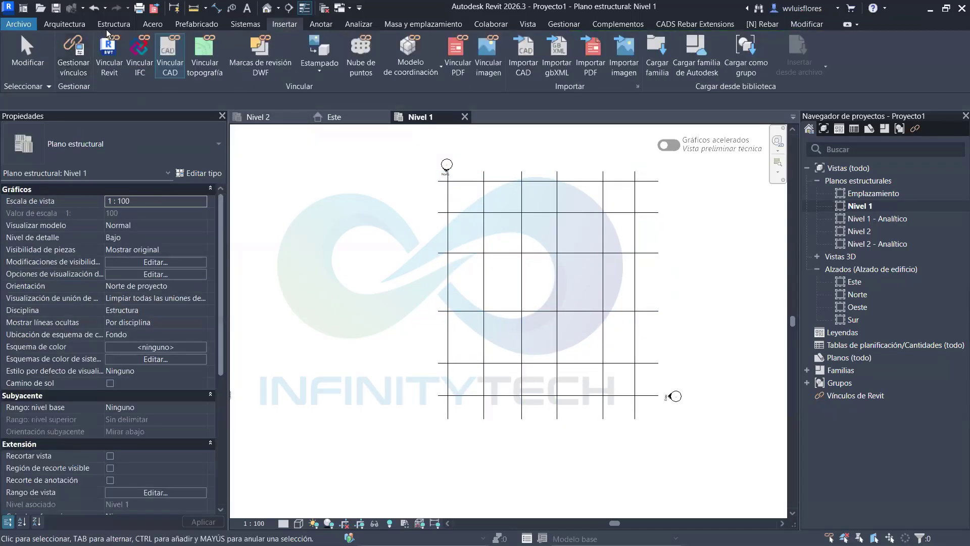
Try drawing a grid line manually over the second vertical axis of the linked plan
left_click(107, 25)
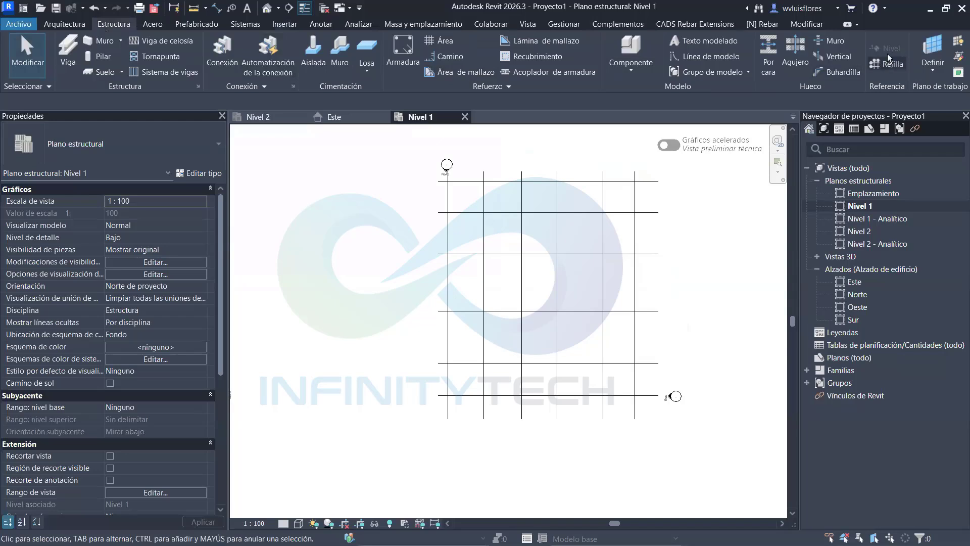
key("g")
key("r")
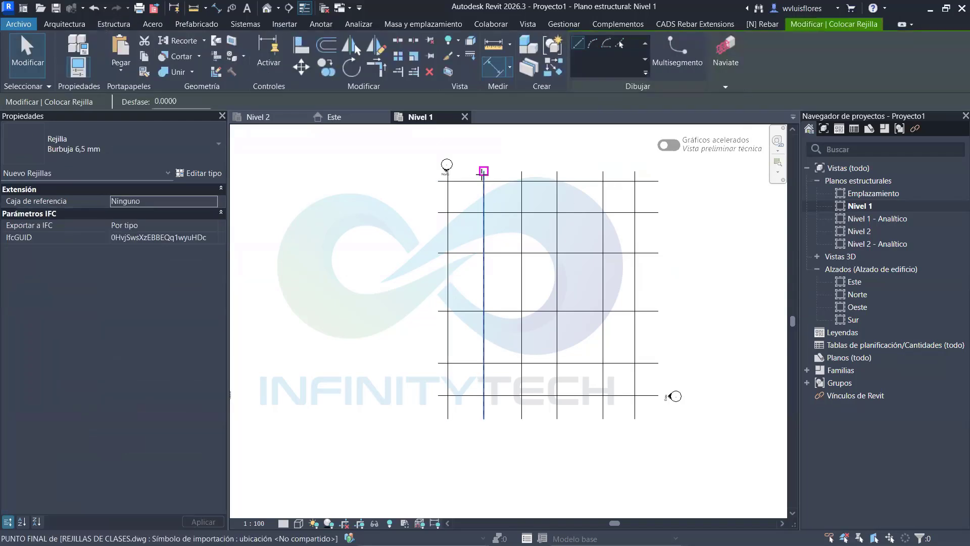
left_click(484, 171)
left_click(484, 413)
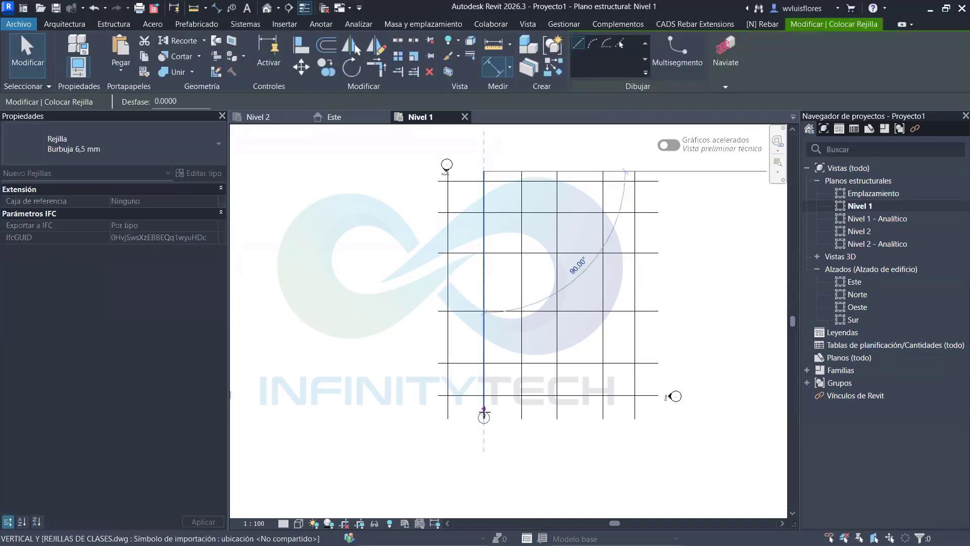
left_click(521, 172)
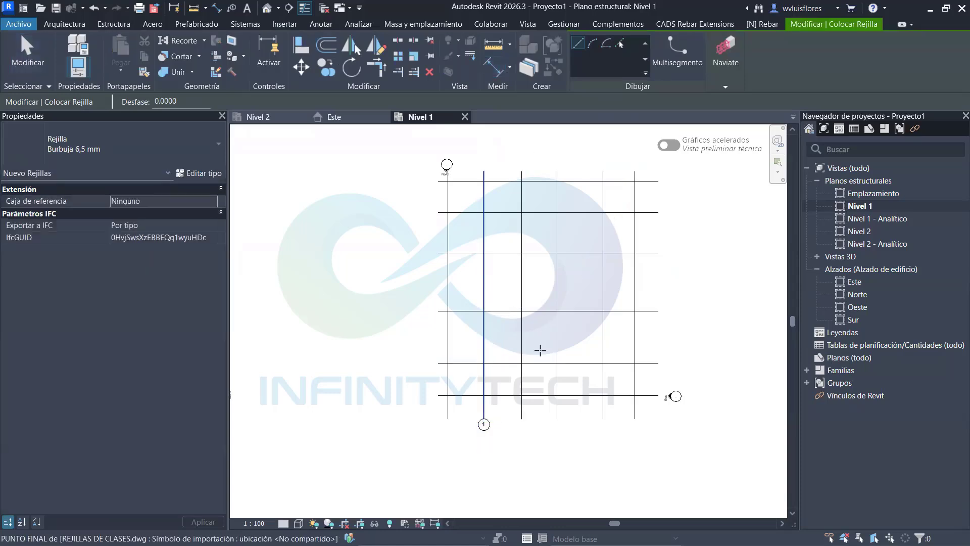
key("Escape")
key("Escape")
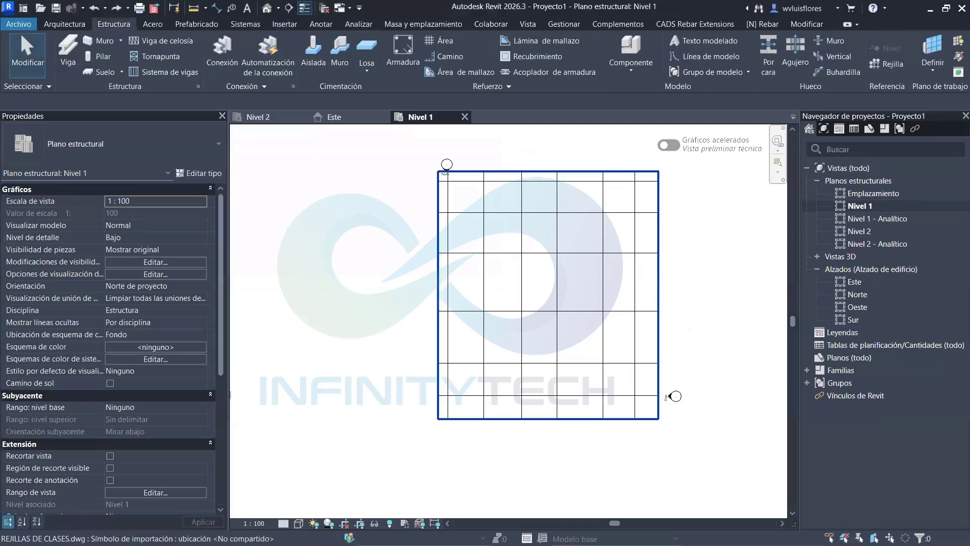
Review the linked grid plan in Revit alongside the Entrada, proceso y salida slide in PowerPoint
scroll(340, 350, "down", 4)
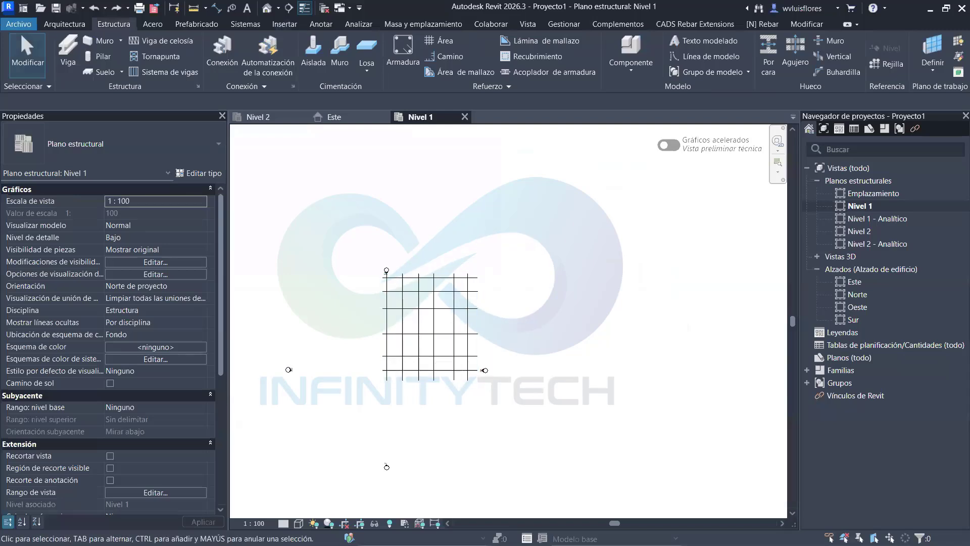
scroll(340, 323, "up", 3)
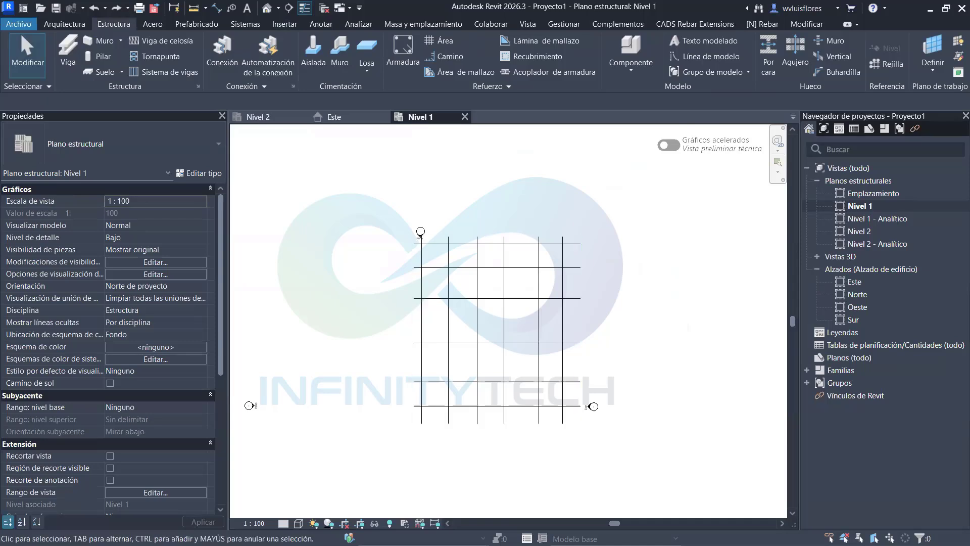
scroll(443, 338, "up", 2)
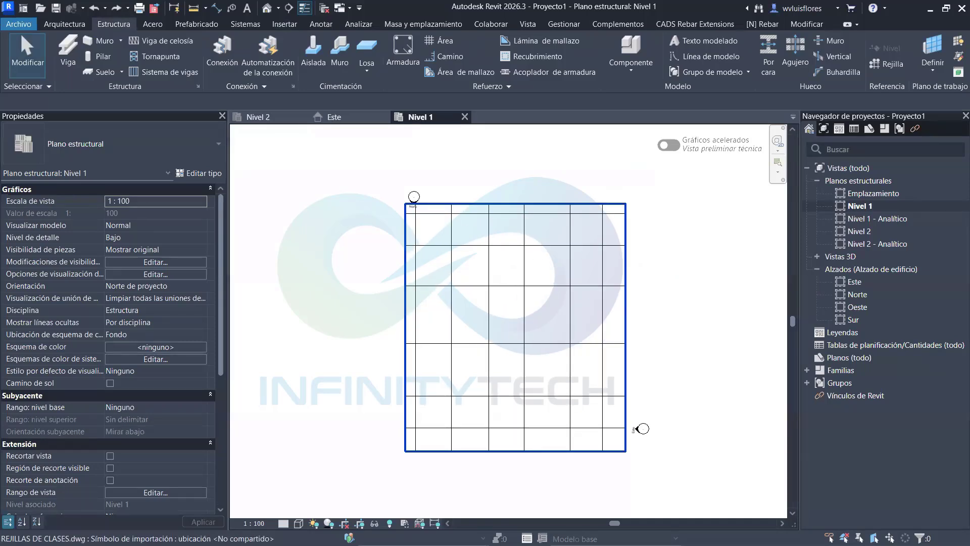
key("alt+Tab")
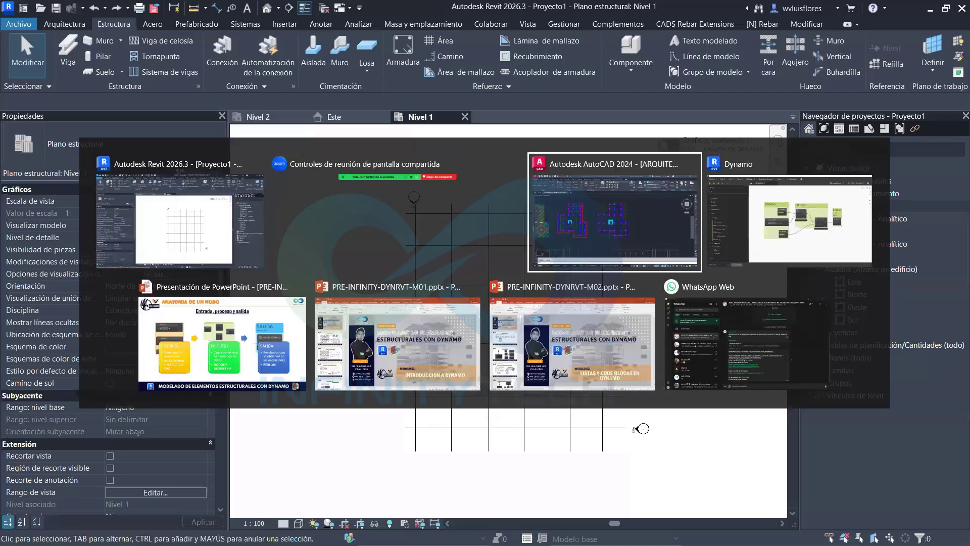
key("alt+Tab")
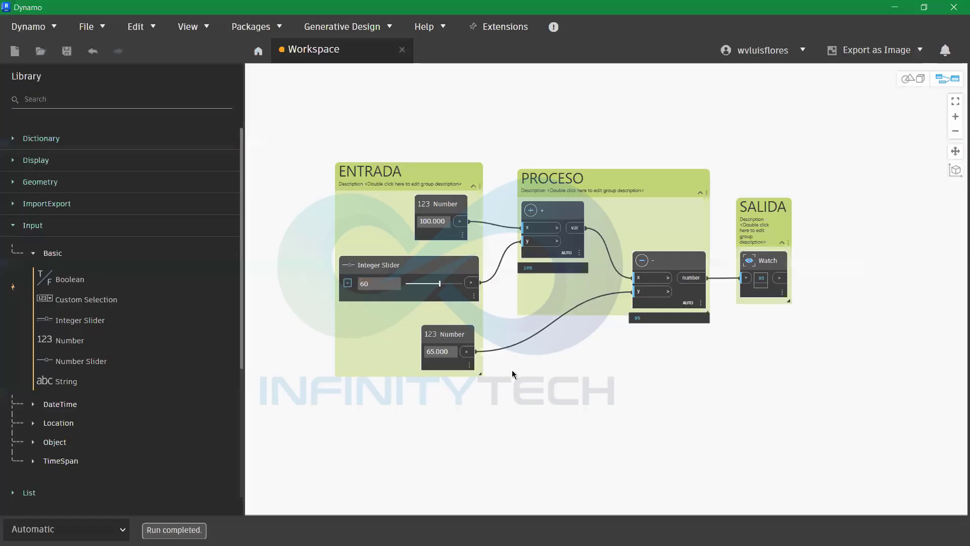
key("alt+Tab")
left_click(180, 345)
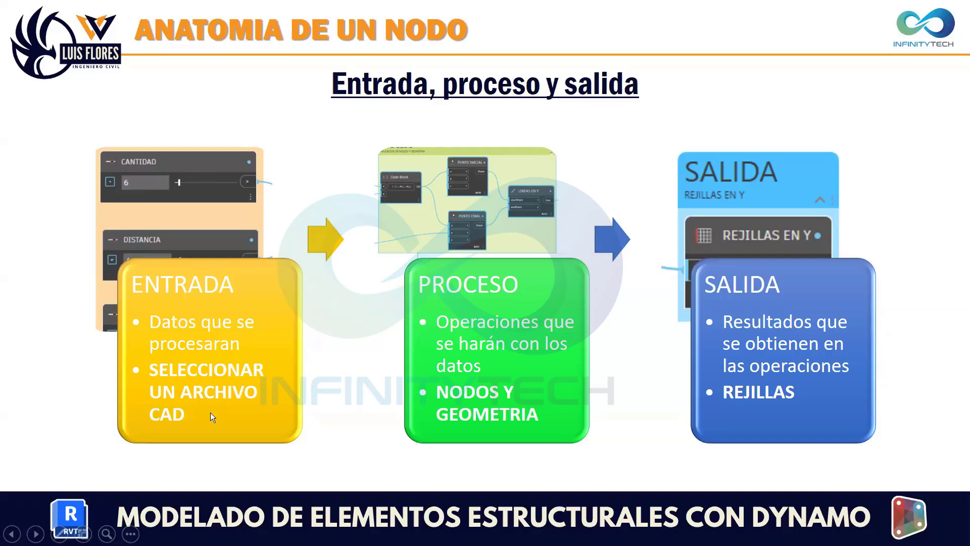
key("alt+Tab")
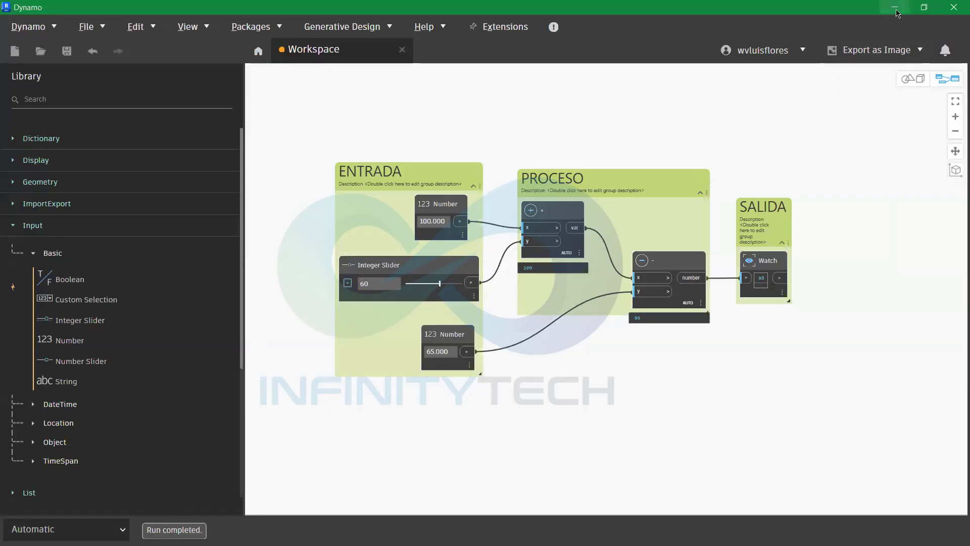
left_click(884, 7)
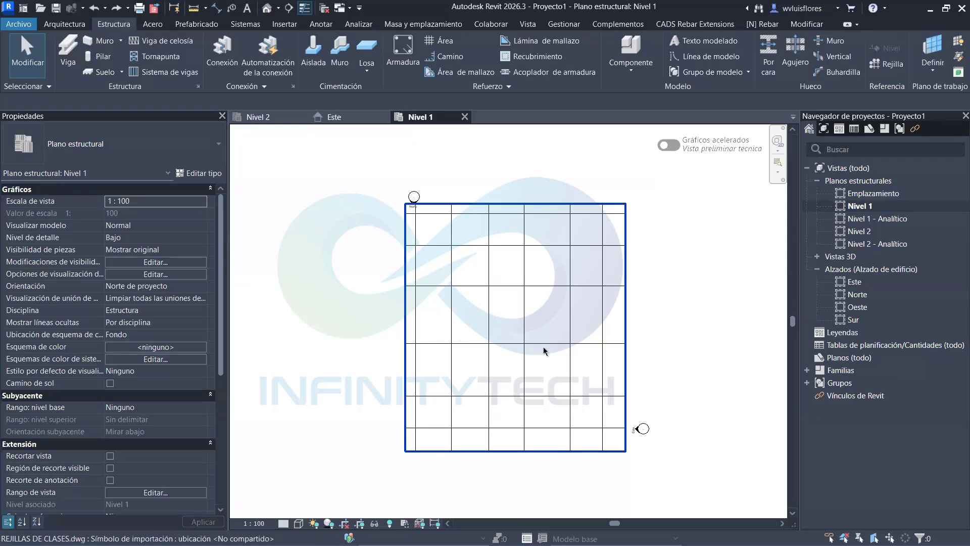
key("alt+Tab")
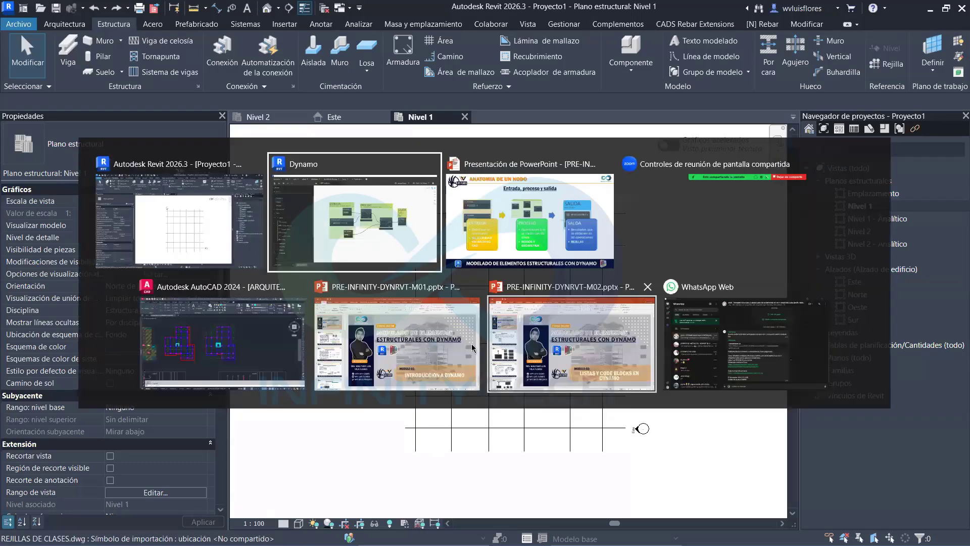
key("alt+Tab")
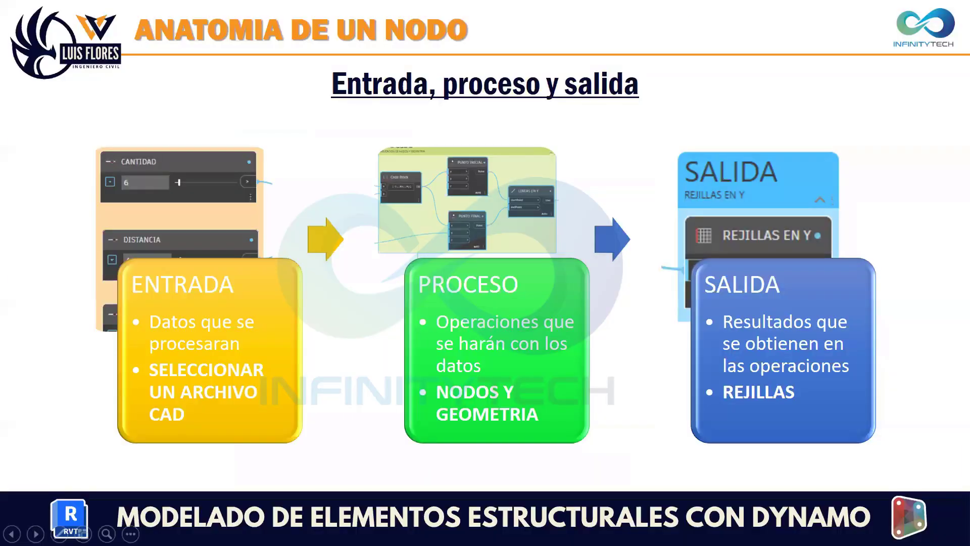
left_click_drag(199, 411, 216, 410)
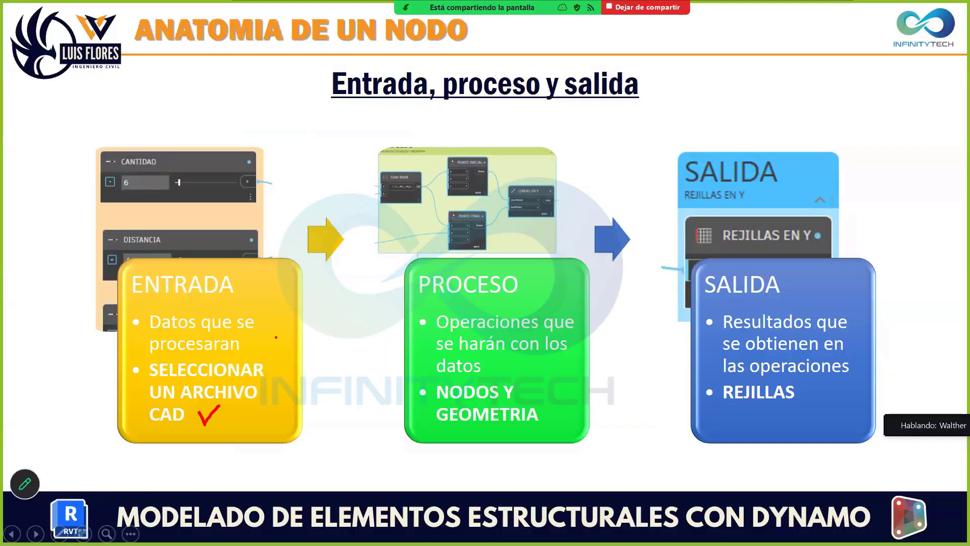
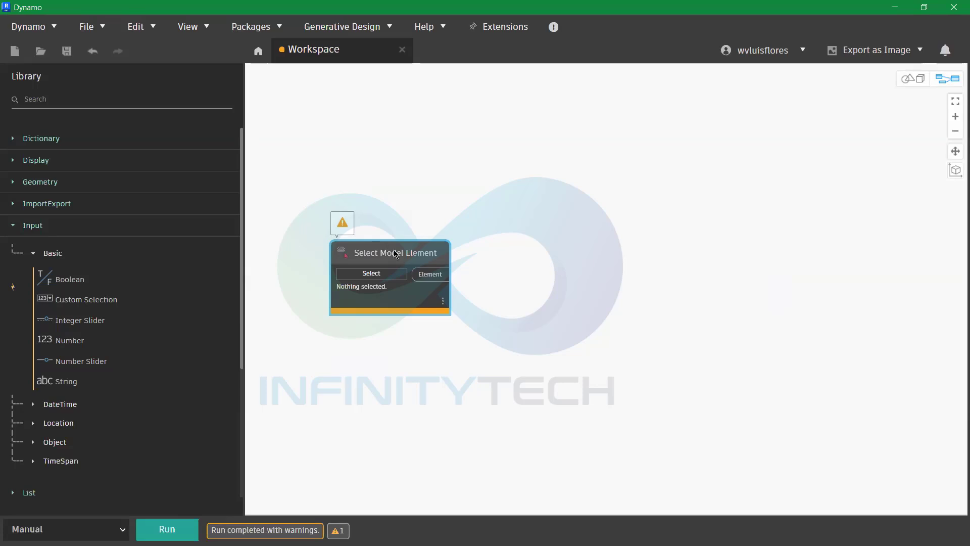
Reposition the Select Model Element node, pick the linked REJILLAS DE CLASES.dwg in Revit as its element, and run the graph
left_click_drag(389, 250, 376, 203)
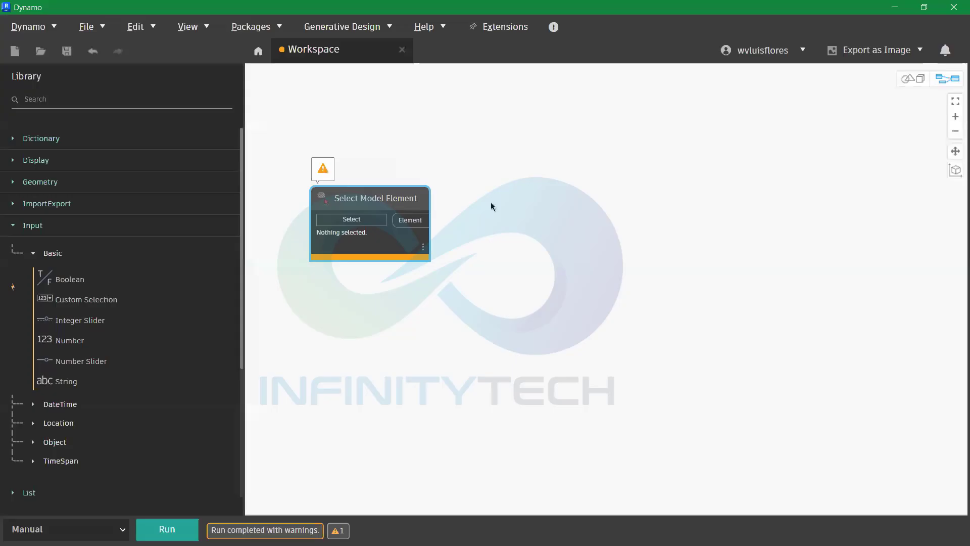
left_click(352, 220)
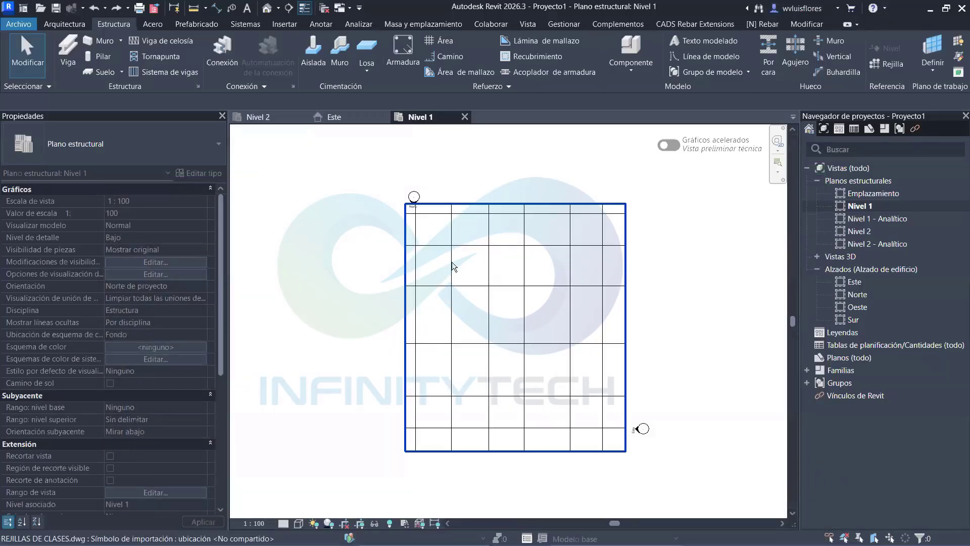
left_click(452, 266)
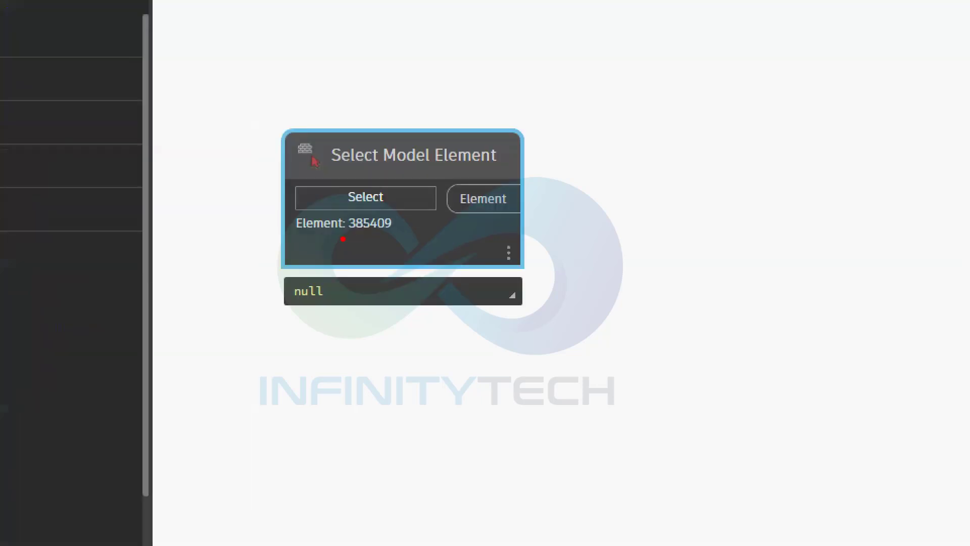
mouse_move(343, 239)
left_mouse_down()
mouse_move(403, 235)
mouse_move(407, 218)
left_mouse_up()
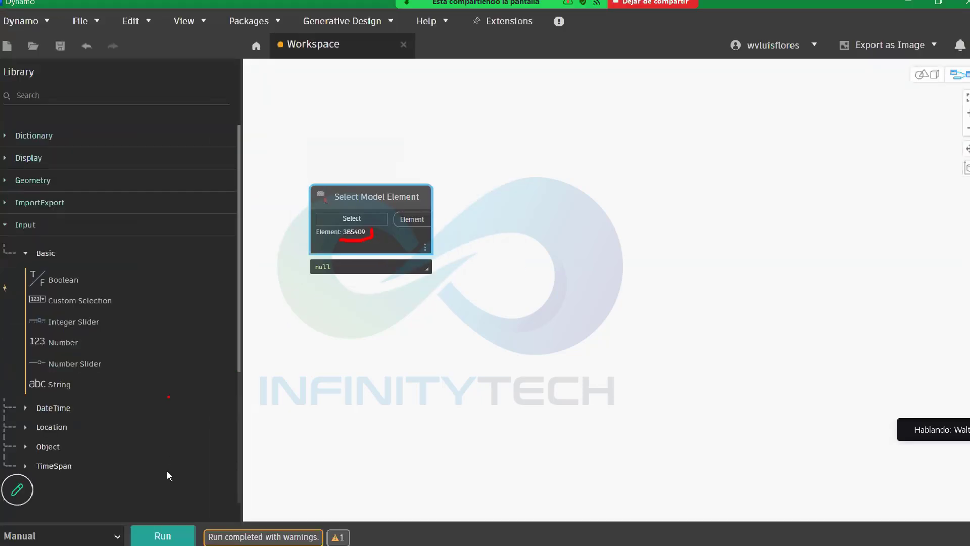
left_click(162, 535)
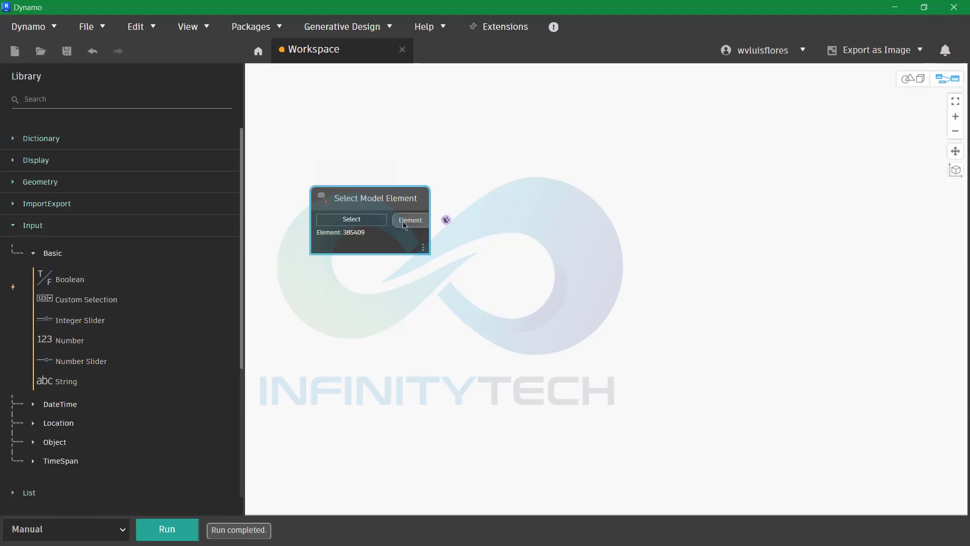
mouse_move(396, 223)
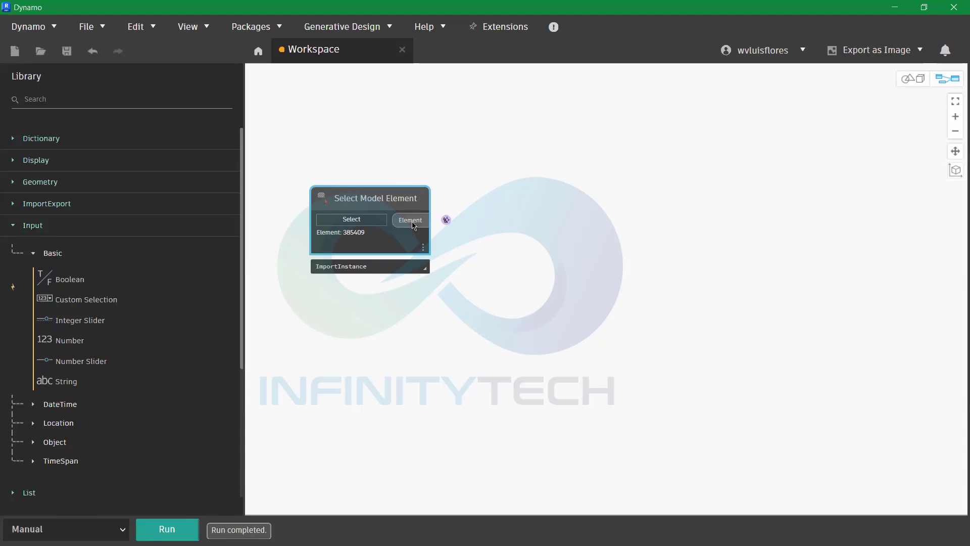
left_click(894, 7)
left_click(523, 224)
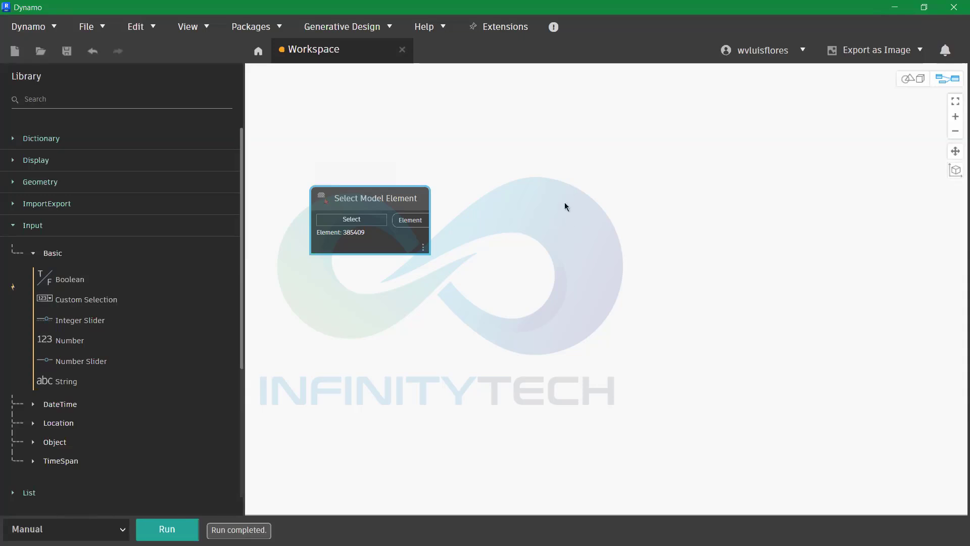
Add an Element.Geometry node, feed it the Select Model Element output, and run the graph
right_click(522, 197)
type("GEOME")
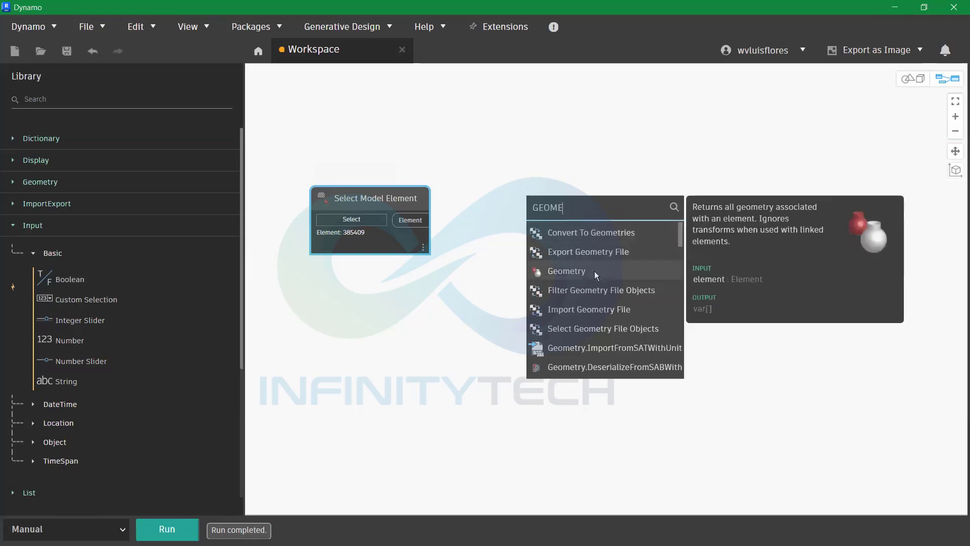
left_click(576, 272)
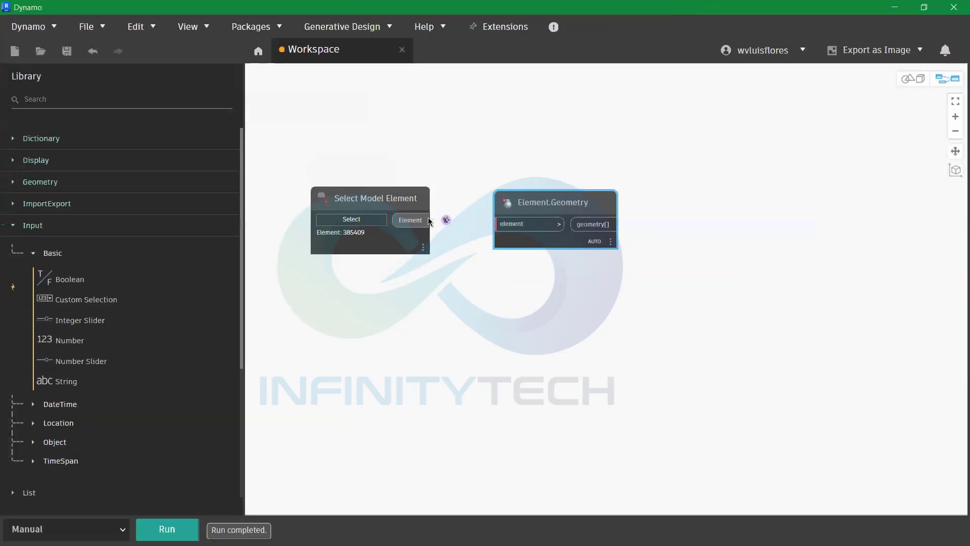
mouse_move(415, 221)
left_mouse_down()
mouse_move(507, 136)
mouse_move(566, 225)
left_mouse_up()
left_click_drag(493, 224, 493, 224)
left_click(185, 529)
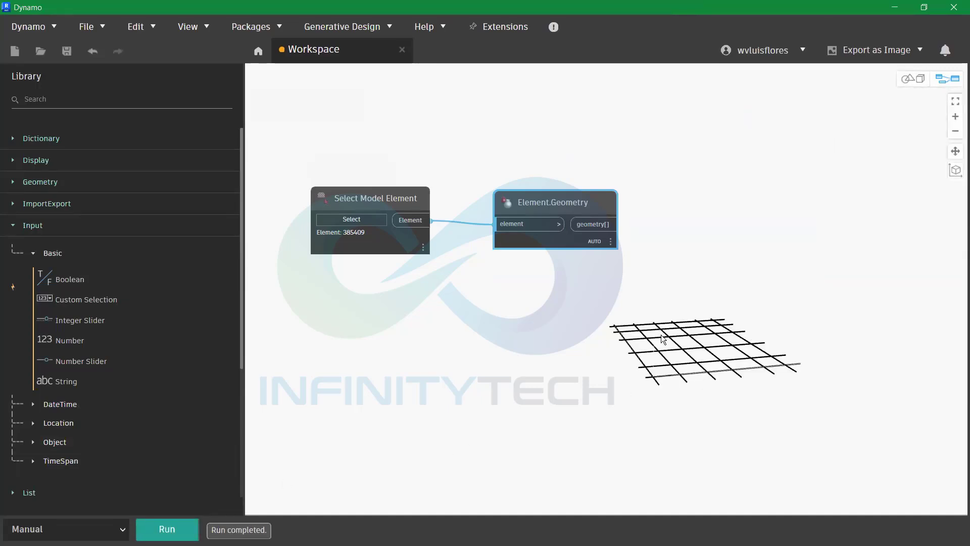
Examine the extracted grid lines in Dynamo's background 3D preview from several angles, and return to graph navigation
mouse_move(759, 298)
left_mouse_down()
mouse_move(669, 290)
mouse_move(682, 425)
mouse_move(756, 304)
left_mouse_up()
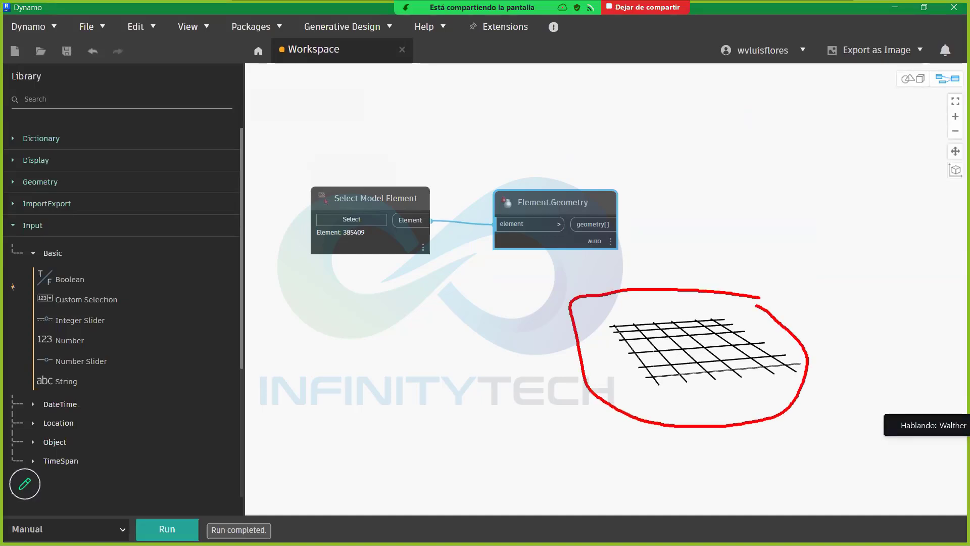
left_click_drag(761, 456, 737, 398)
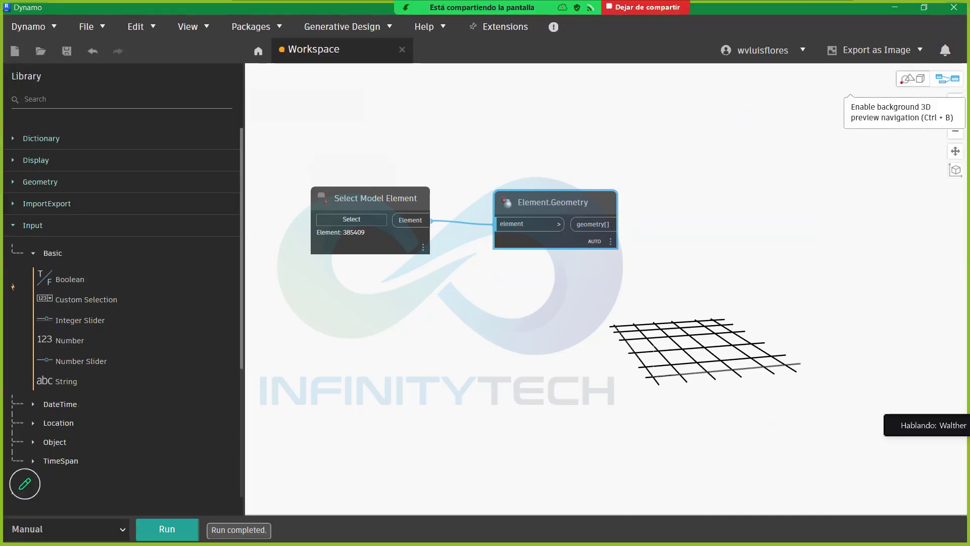
left_click(913, 81)
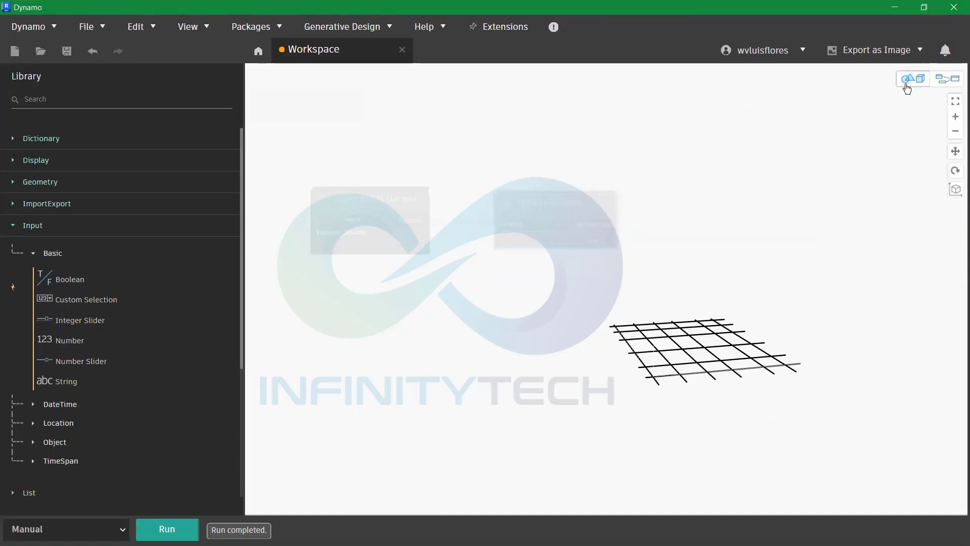
left_click(955, 170)
left_click_drag(649, 386, 697, 334)
left_click(955, 102)
left_click(955, 102)
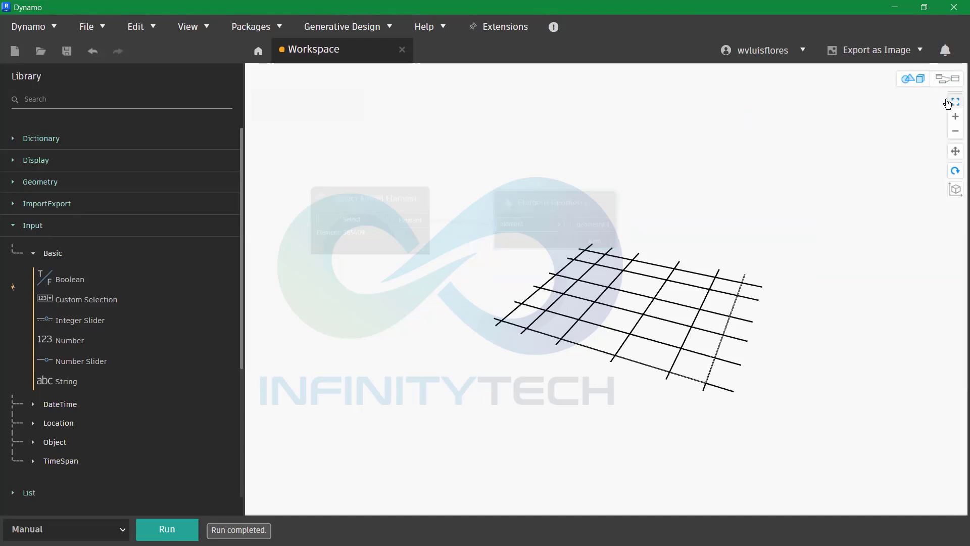
left_click_drag(731, 233, 693, 191)
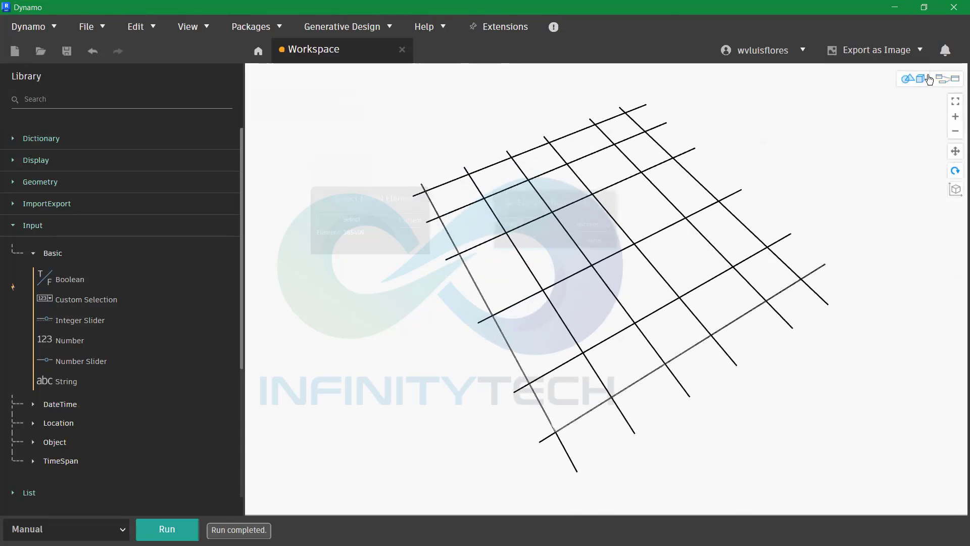
left_click(948, 78)
left_click_drag(568, 210, 565, 208)
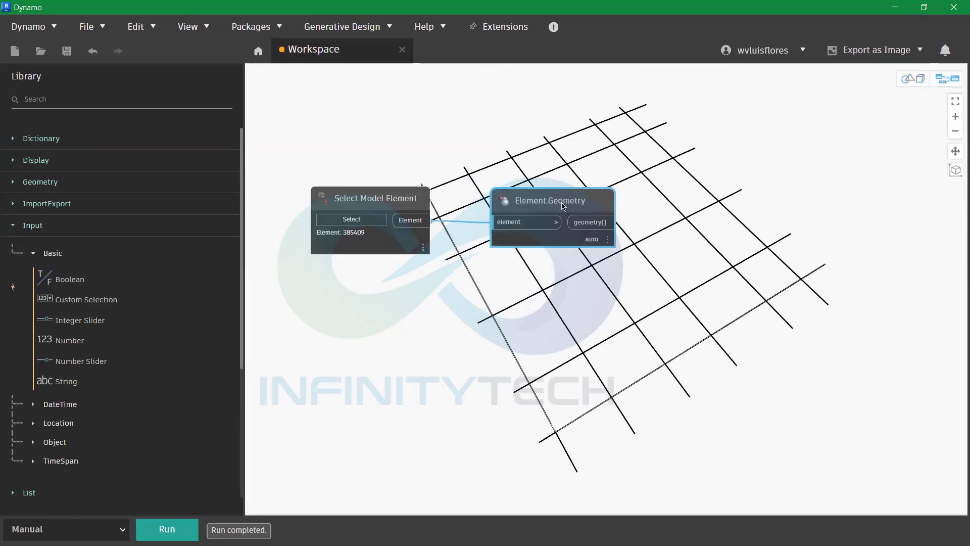
Review the slide on creating grids from a CAD file, and switch to the ARQUITECTURA ESTRUCTURACION drawing in AutoCAD
key("alt+Tab")
key("alt+Tab")
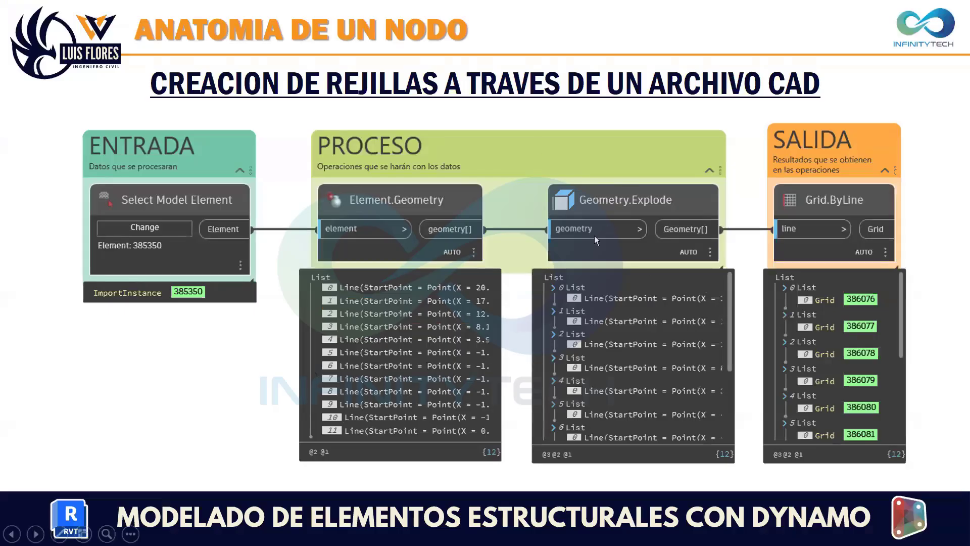
key("alt+Tab")
left_click(193, 345)
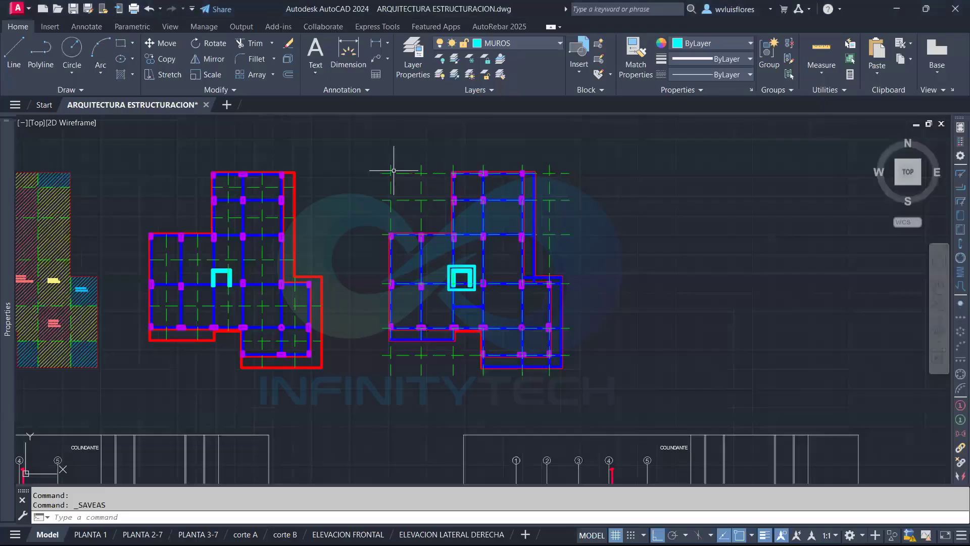
Inspect a horizontal and a vertical axis line at the structural plan's upper-left grid corner, and switch back to Dynamo
scroll(386, 162, "up", 8)
left_click(398, 191)
key("Escape")
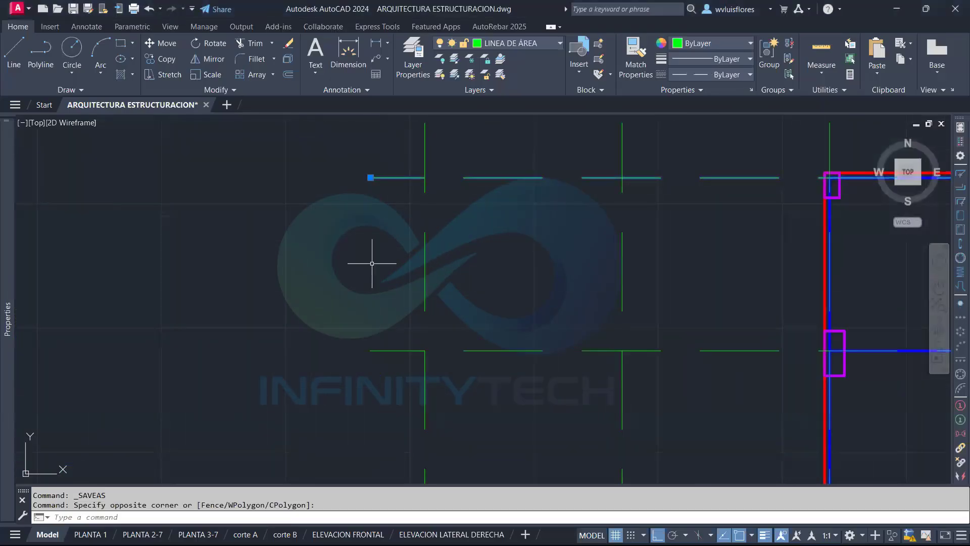
scroll(384, 212, "up", 2)
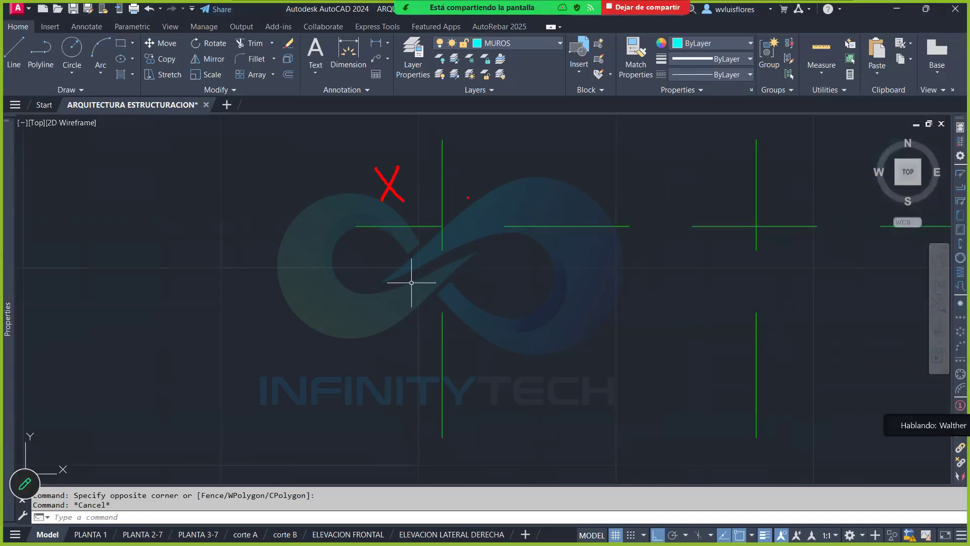
left_click(446, 171)
left_click(424, 174)
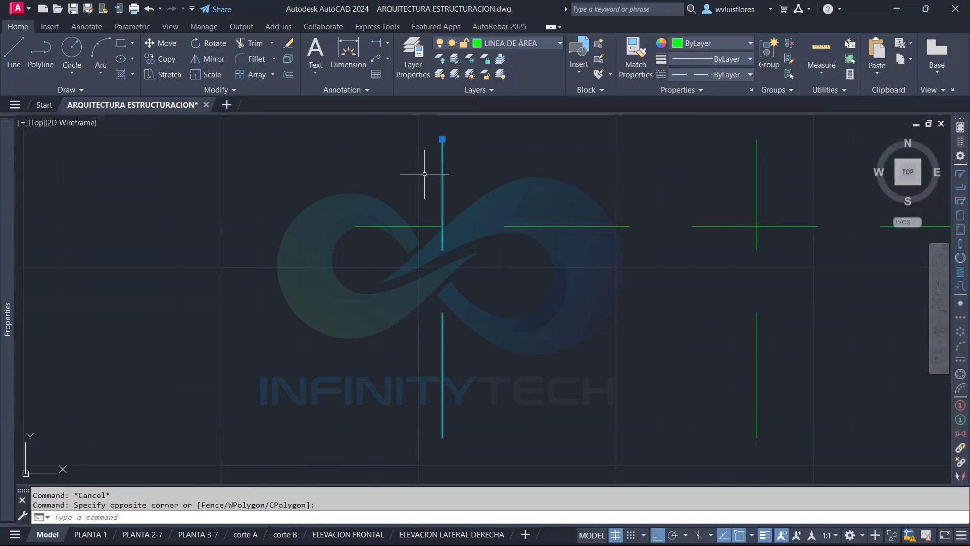
key("Escape")
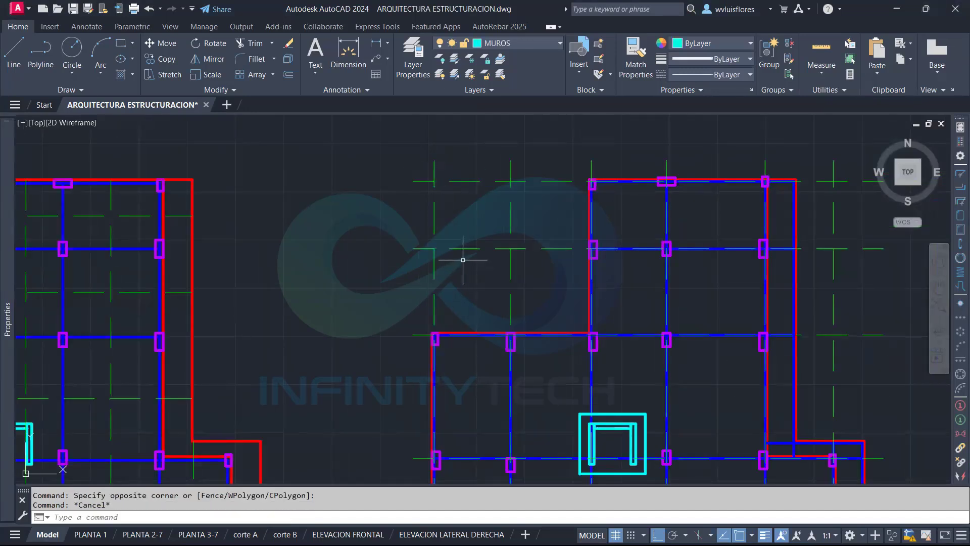
key("alt+Tab")
key("alt+Tab")
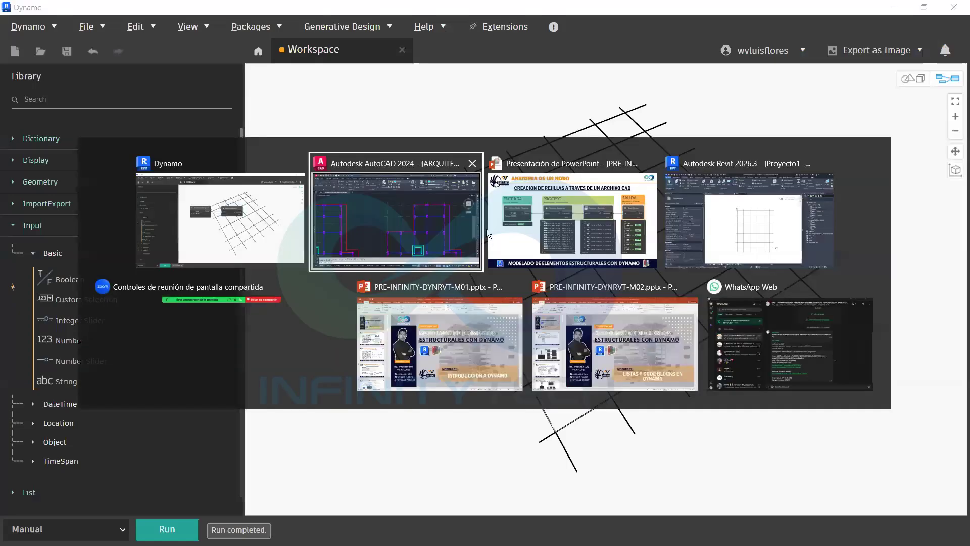
Check the grid-creation slide for the next node, switch back to Dynamo, and add a Geometry.Explode node to the graph
left_click(601, 212)
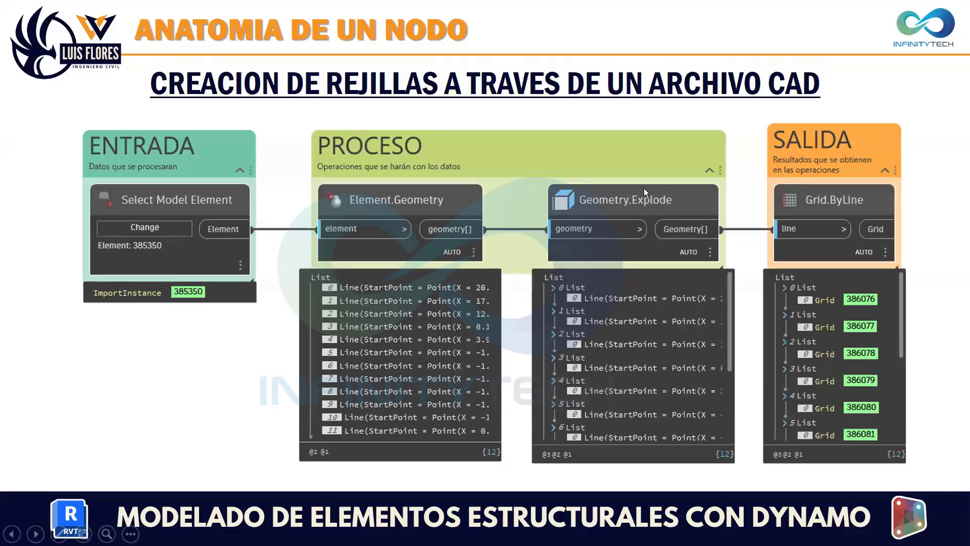
key("alt+Tab")
right_click(710, 201)
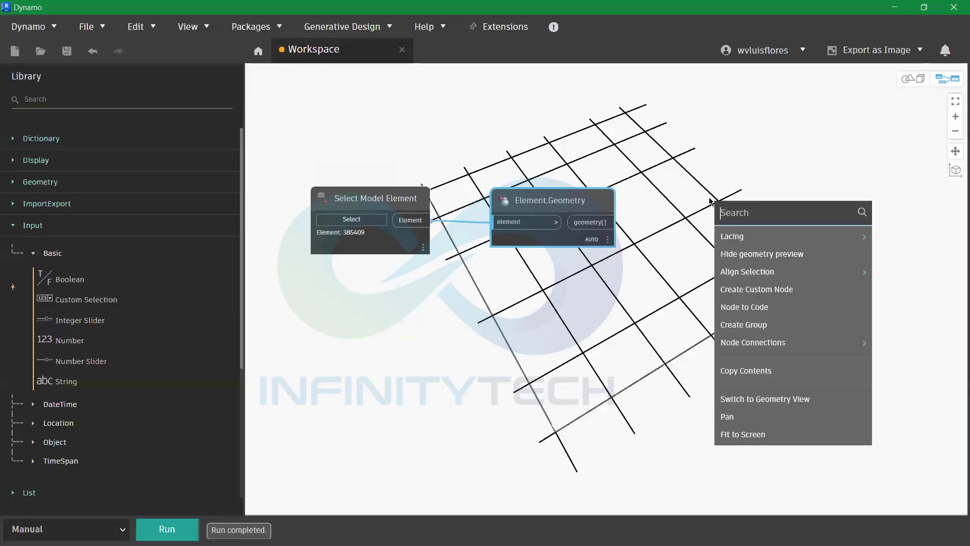
type("GEOME")
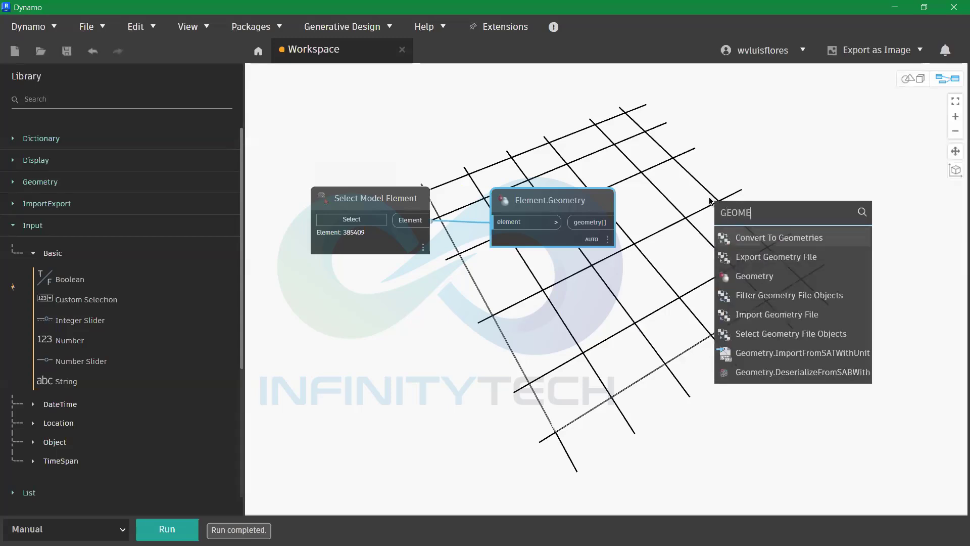
left_click(753, 275)
key("BackSpace")
key("BackSpace")
key("BackSpace")
key("BackSpace")
key("BackSpace")
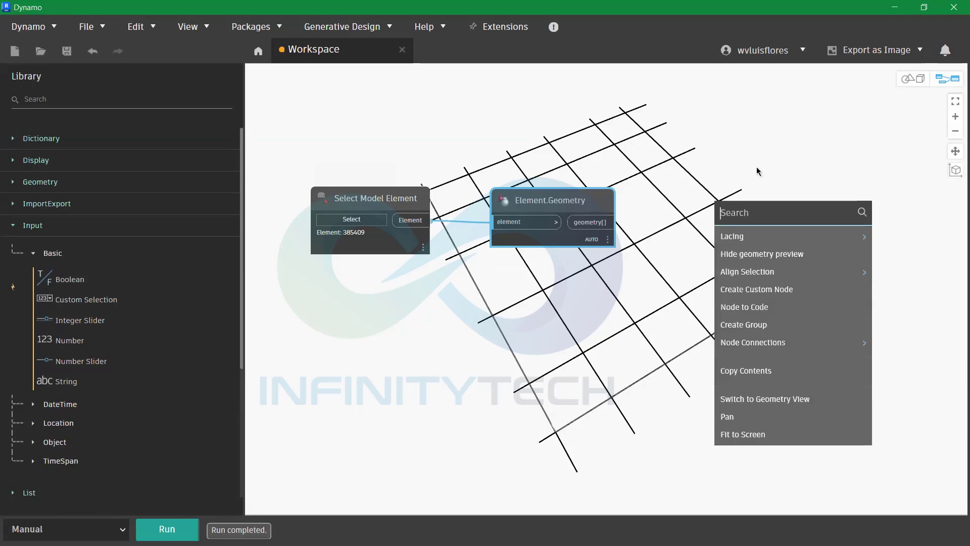
type("EXPLOD")
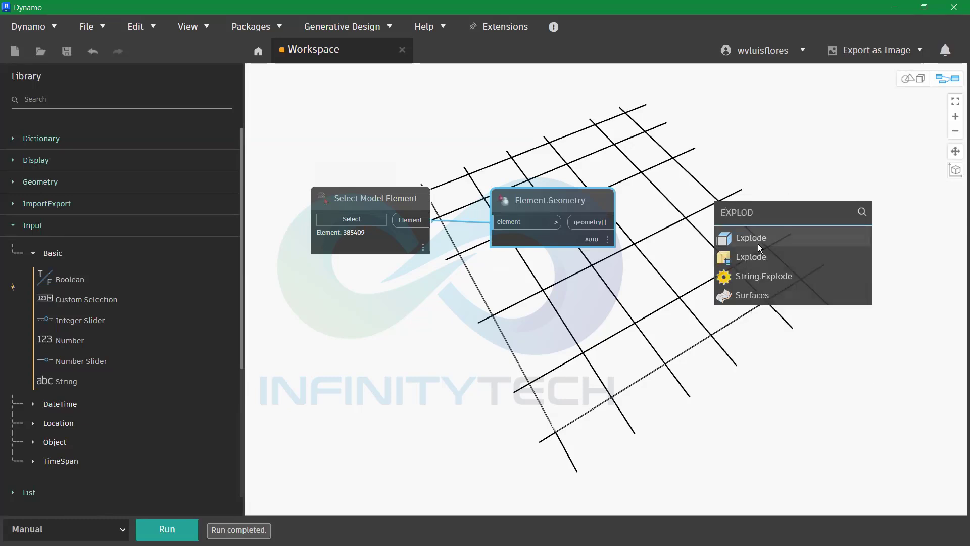
left_click(757, 242)
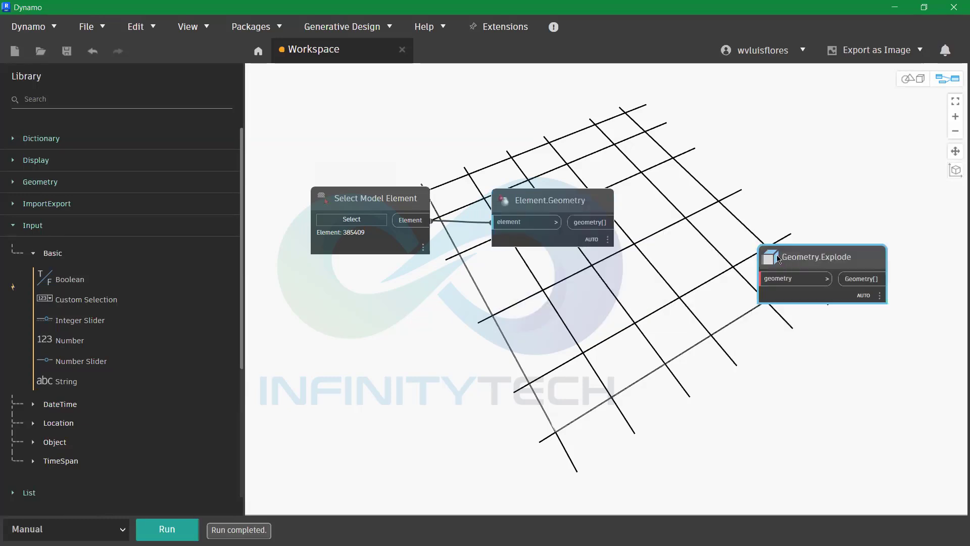
Feed the Element.Geometry output into Geometry.Explode's geometry input and align the node in the row
left_click(597, 230)
left_click(680, 216)
left_click_drag(691, 194, 682, 205)
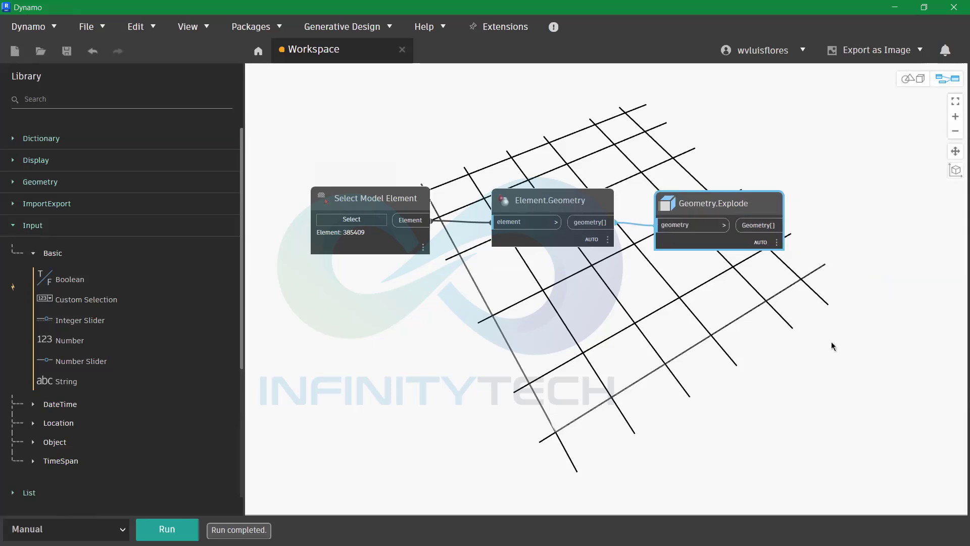
scroll(354, 208, "down", 2)
scroll(449, 201, "up", 2)
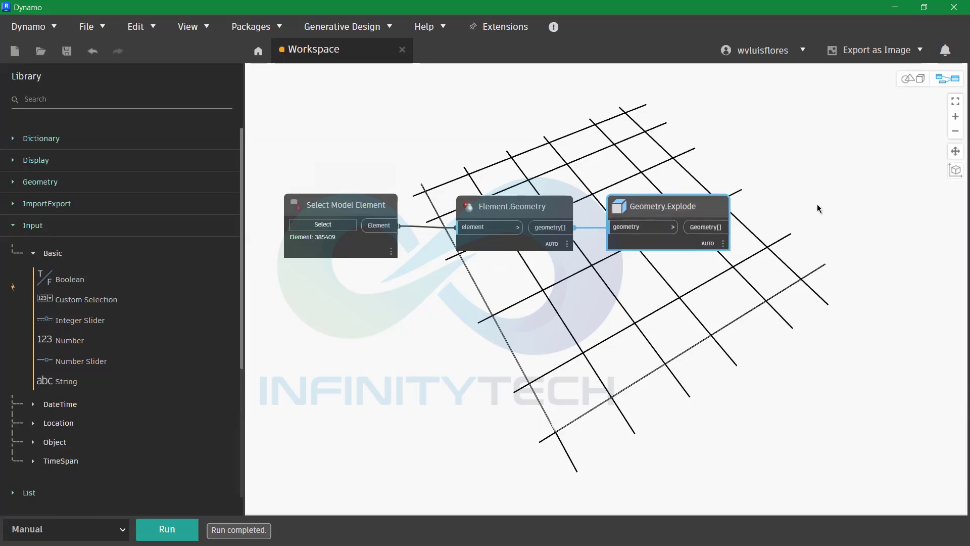
Expand the node library to the Grid nodes under Revit Elements
left_click(12, 228)
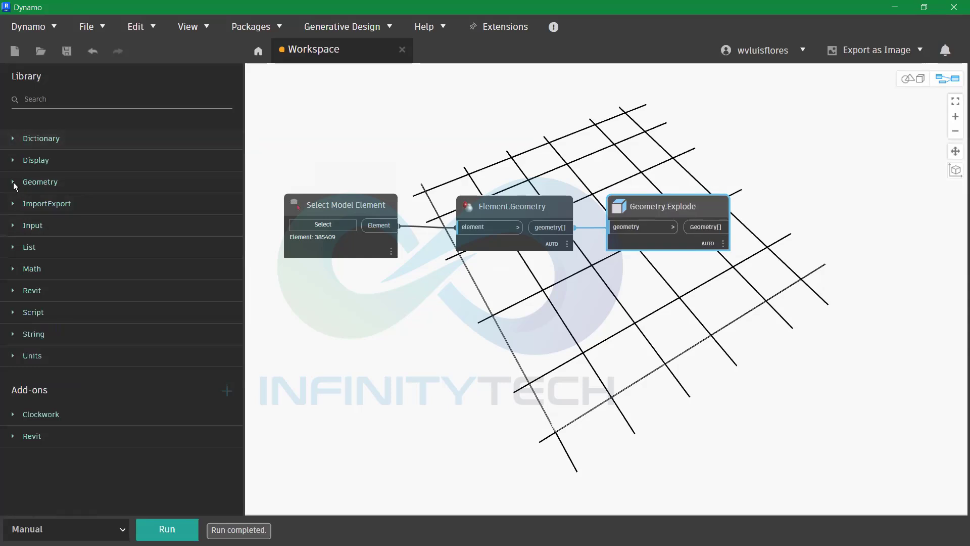
left_click(7, 291)
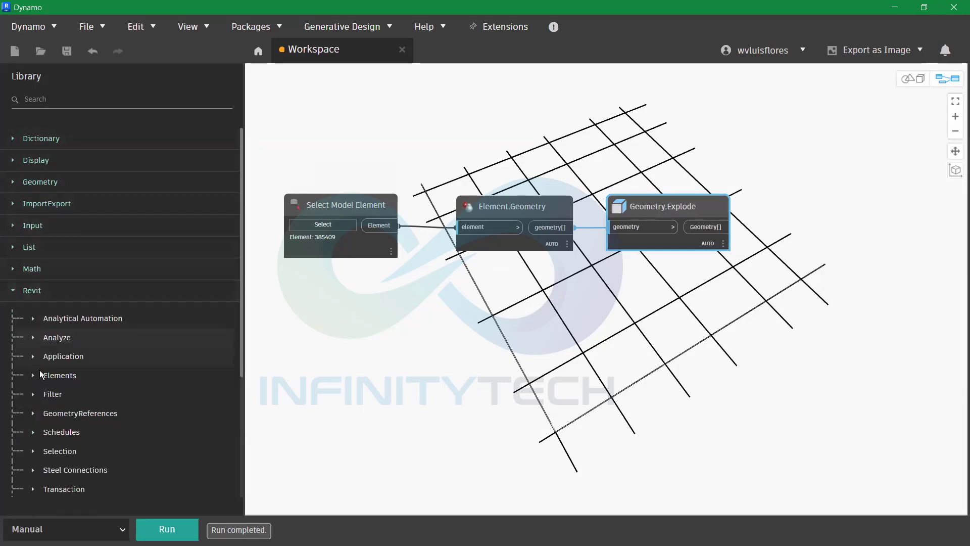
left_click(34, 376)
scroll(97, 243, "down", 5)
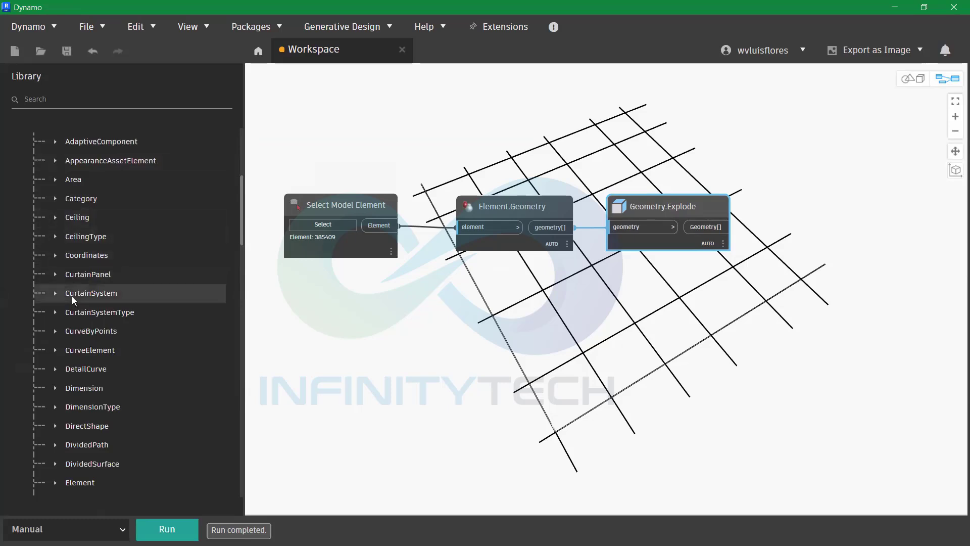
scroll(71, 296, "down", 5)
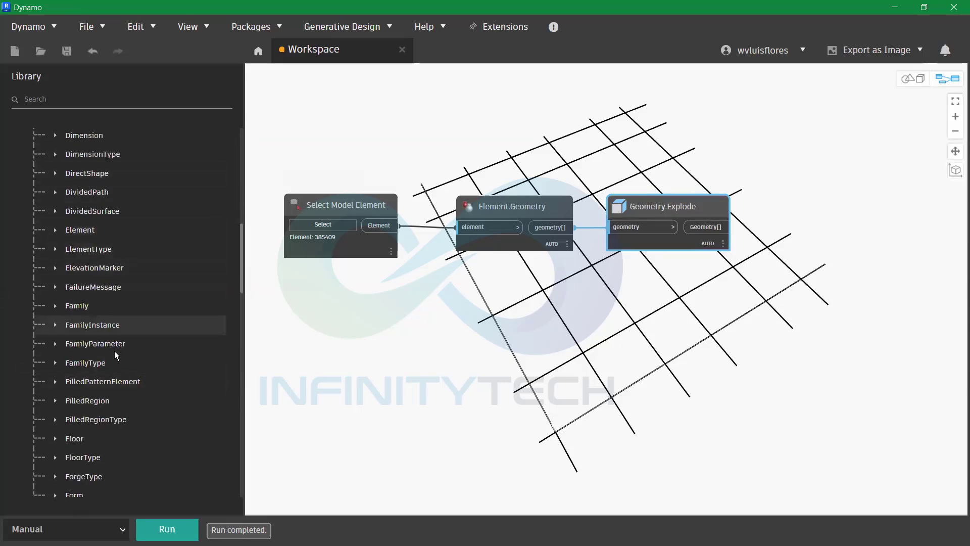
scroll(110, 348, "down", 3)
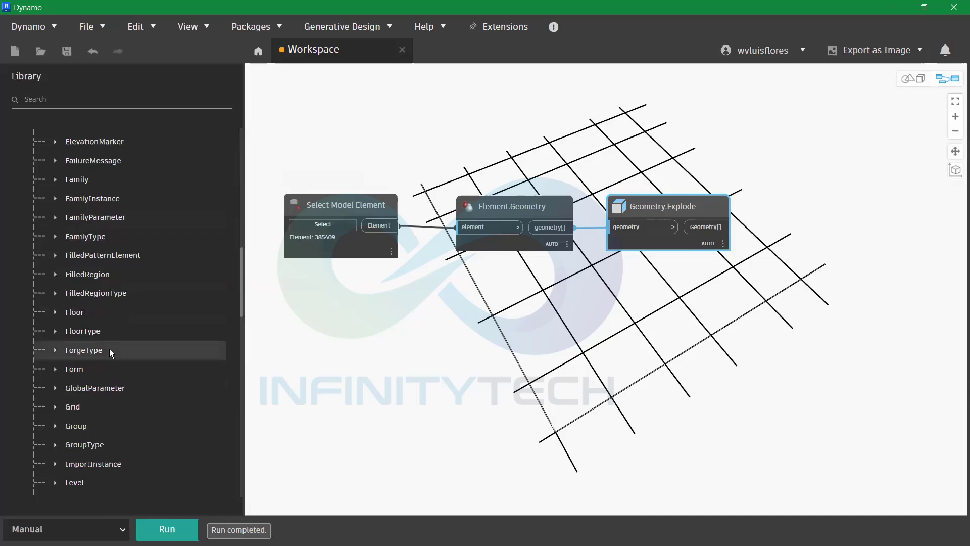
left_click(54, 407)
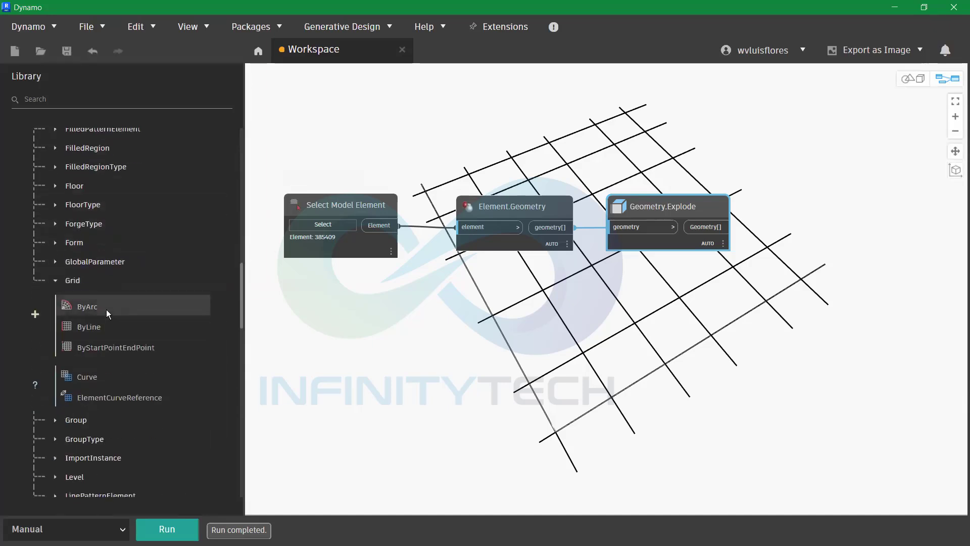
Examine the inputs required by the ByArc, ByLine and ByStartPointEndPoint grid nodes
mouse_move(106, 309)
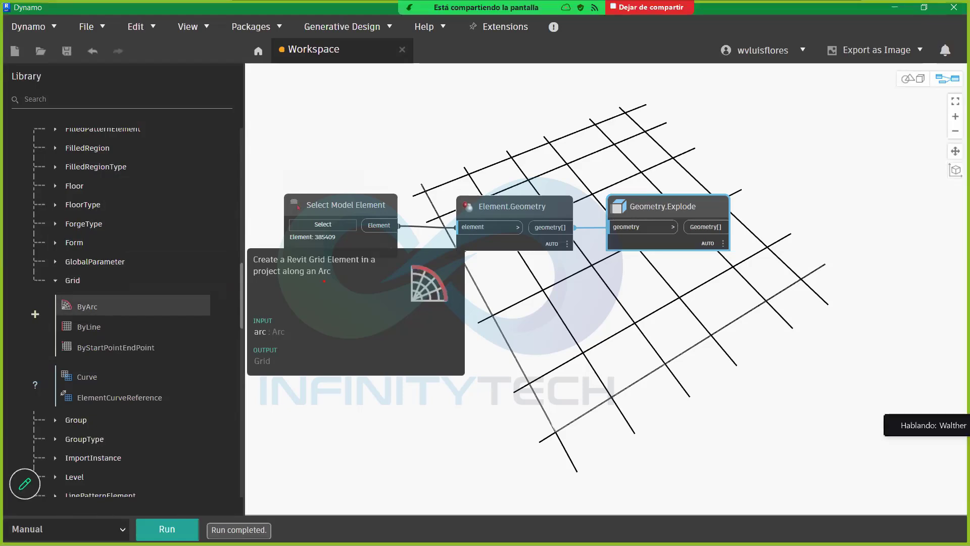
left_click_drag(283, 323, 307, 307)
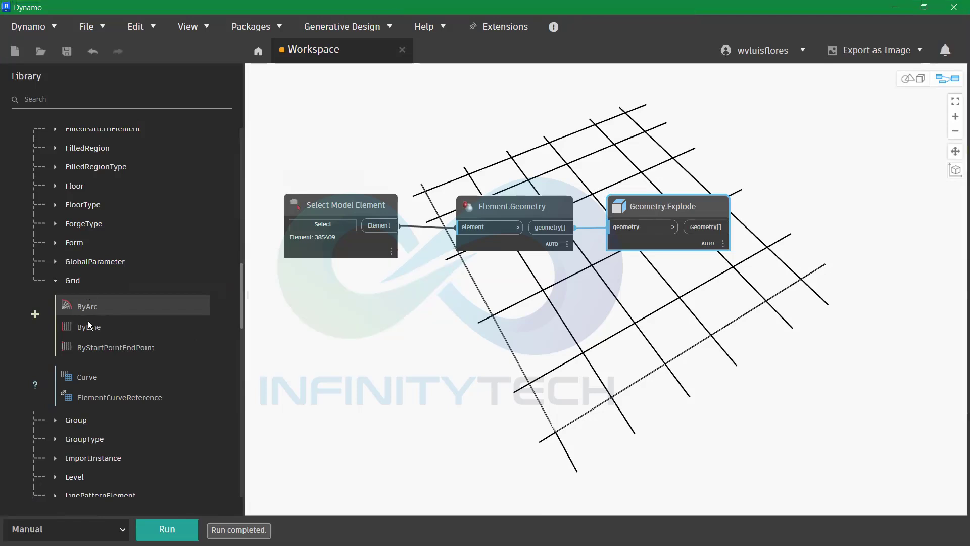
mouse_move(98, 329)
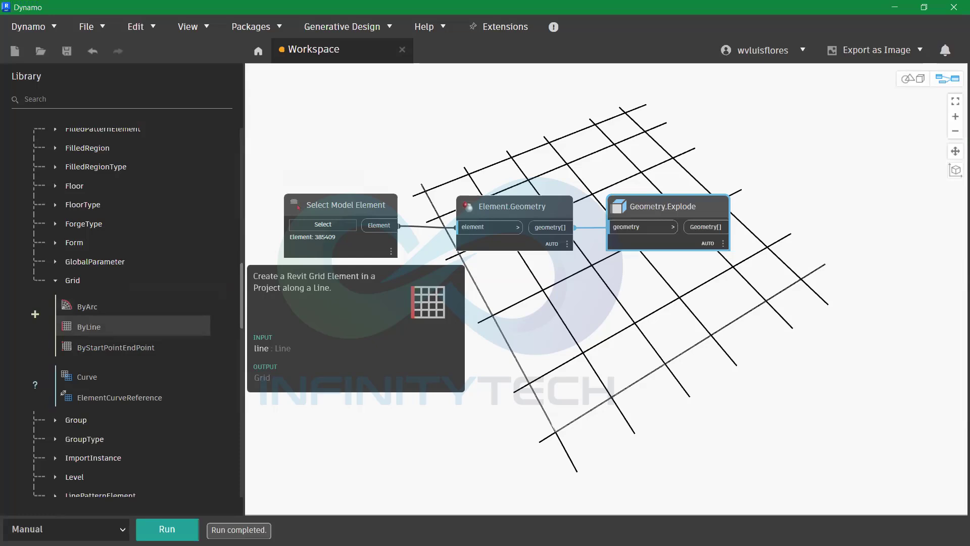
left_click_drag(254, 349, 215, 373)
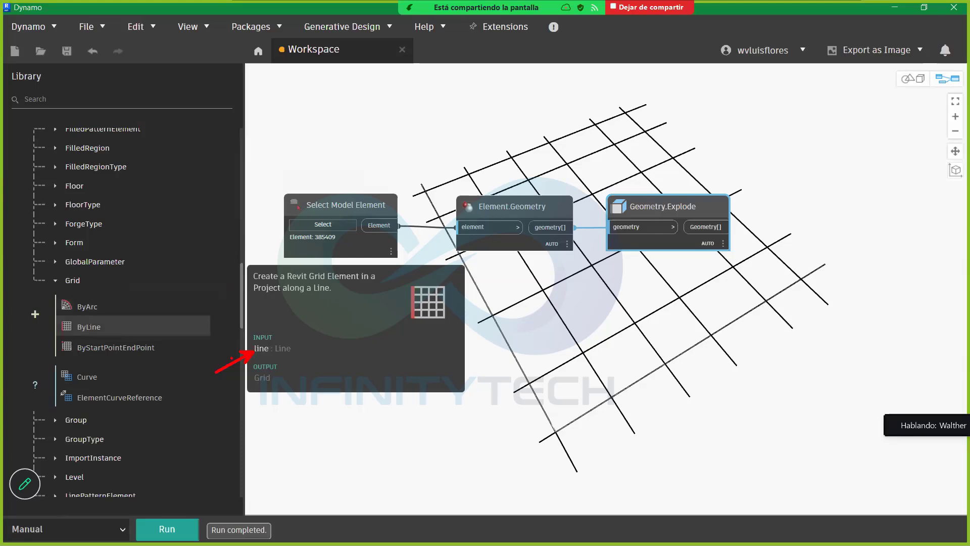
mouse_move(281, 395)
left_mouse_down()
mouse_move(299, 432)
mouse_move(293, 401)
left_mouse_up()
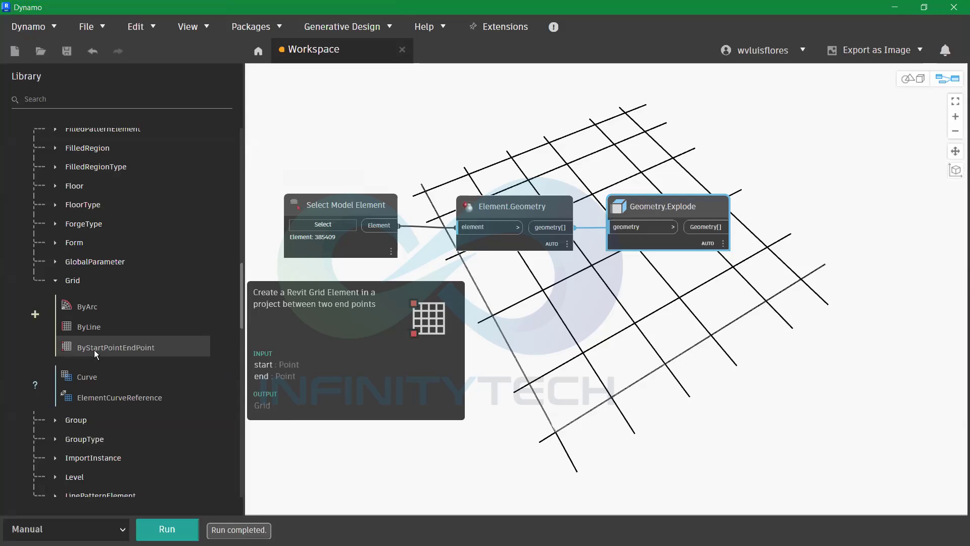
key("alt+Tab")
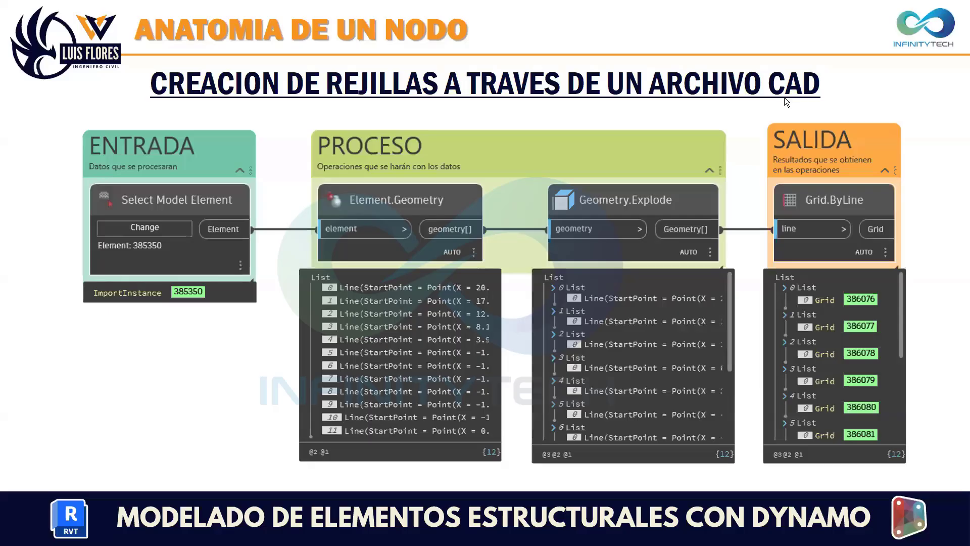
key("alt+Tab")
left_click(893, 8)
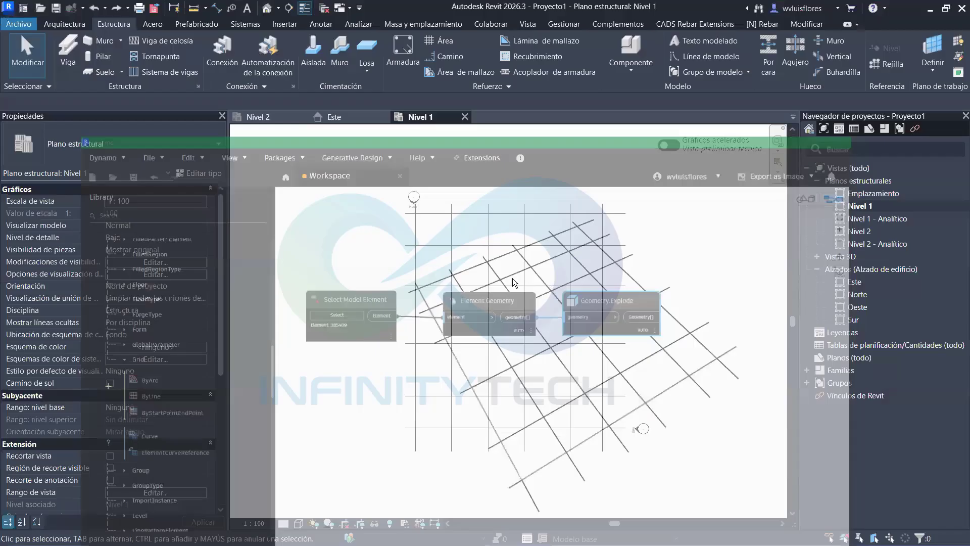
left_click(882, 63)
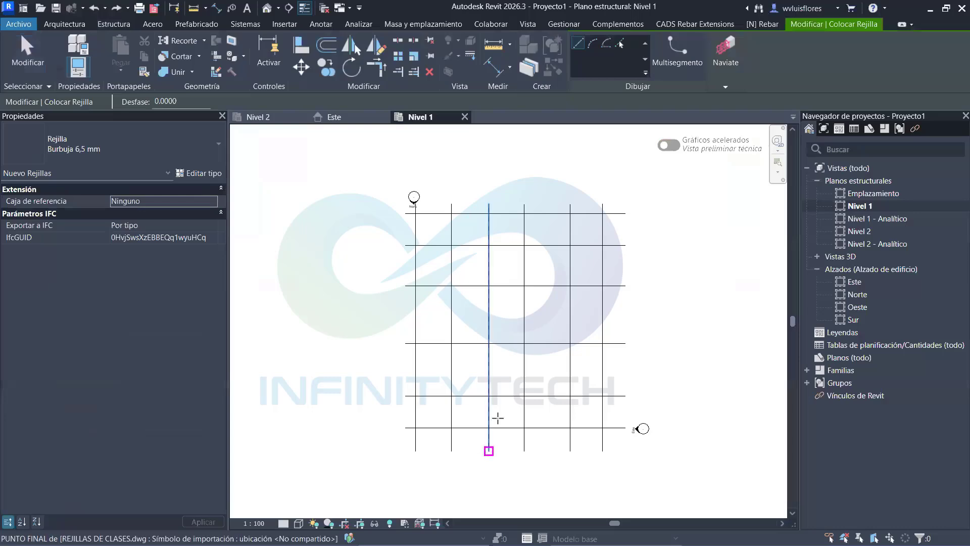
left_click(488, 450)
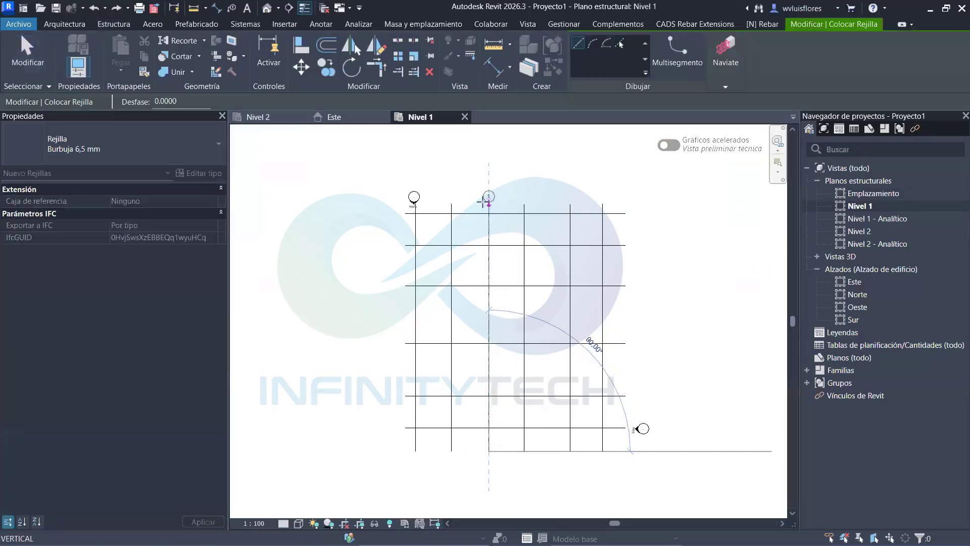
key("Escape")
key("Escape")
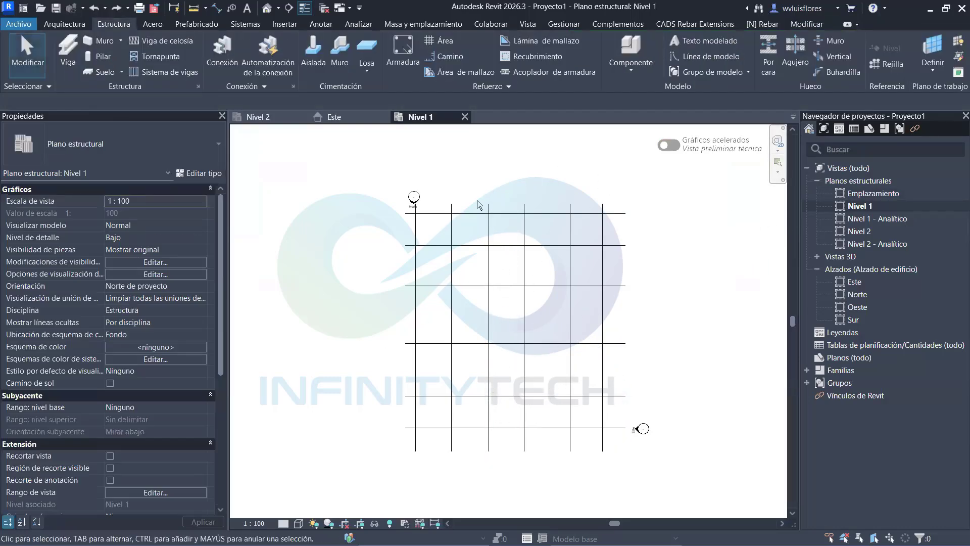
key("alt+Tab")
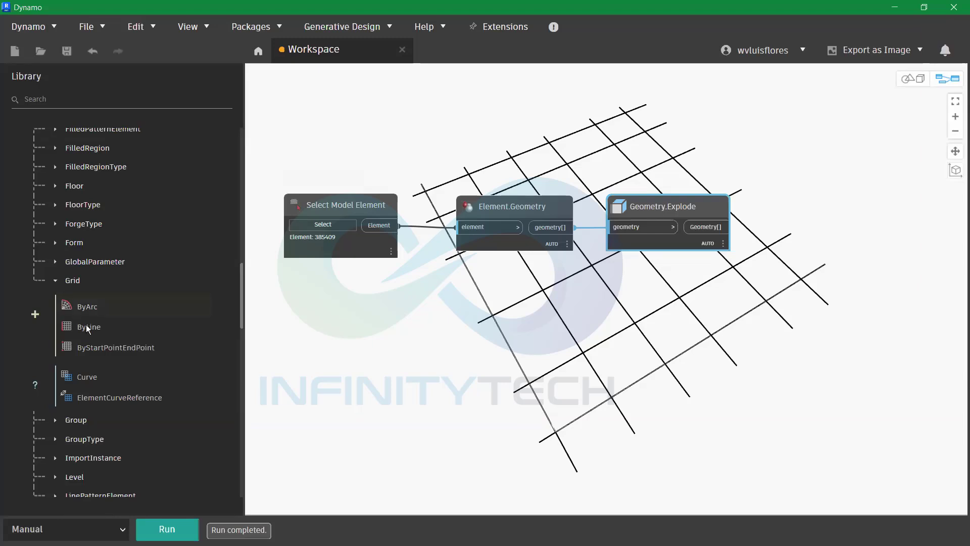
Run the graph and examine the list of lines output by Geometry.Explode
mouse_move(106, 326)
mouse_move(723, 251)
left_click(167, 529)
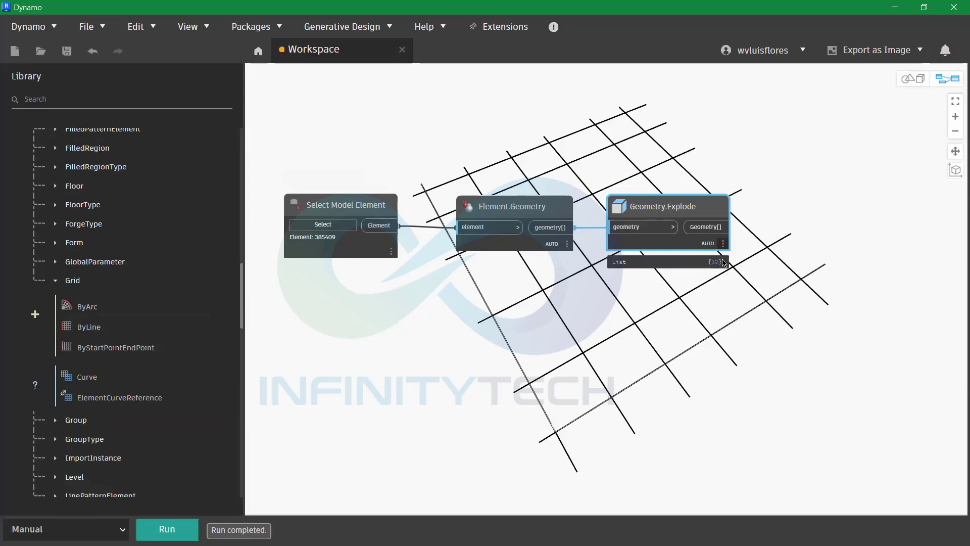
mouse_move(724, 266)
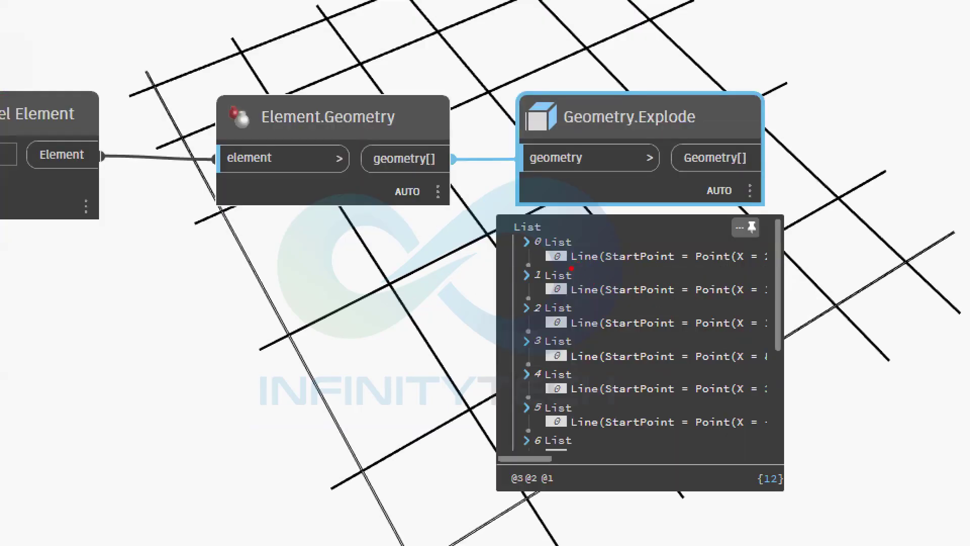
left_click_drag(571, 269, 604, 268)
left_click_drag(573, 301, 598, 301)
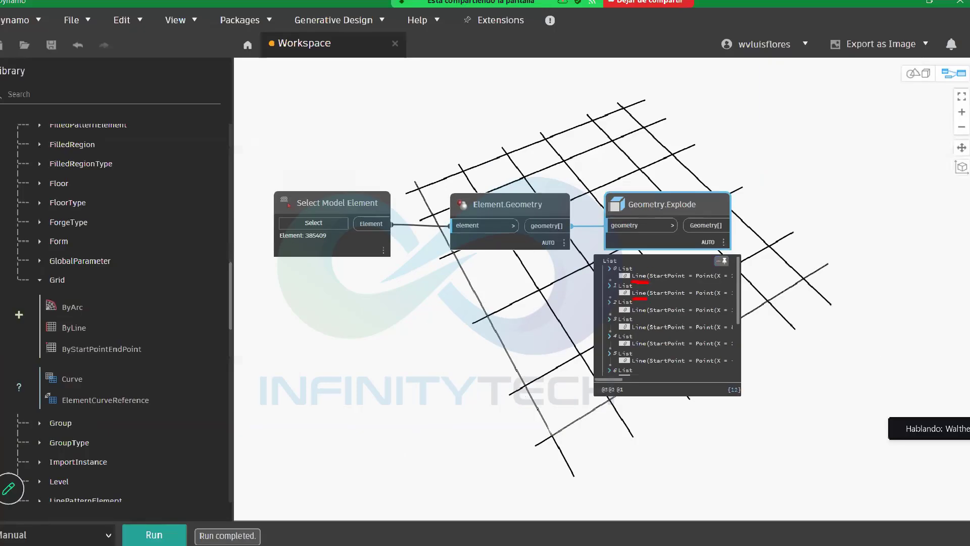
Add a Grid.ByLine node, feed its line input from Geometry.Explode's output, and align it with the other nodes
left_click(95, 327)
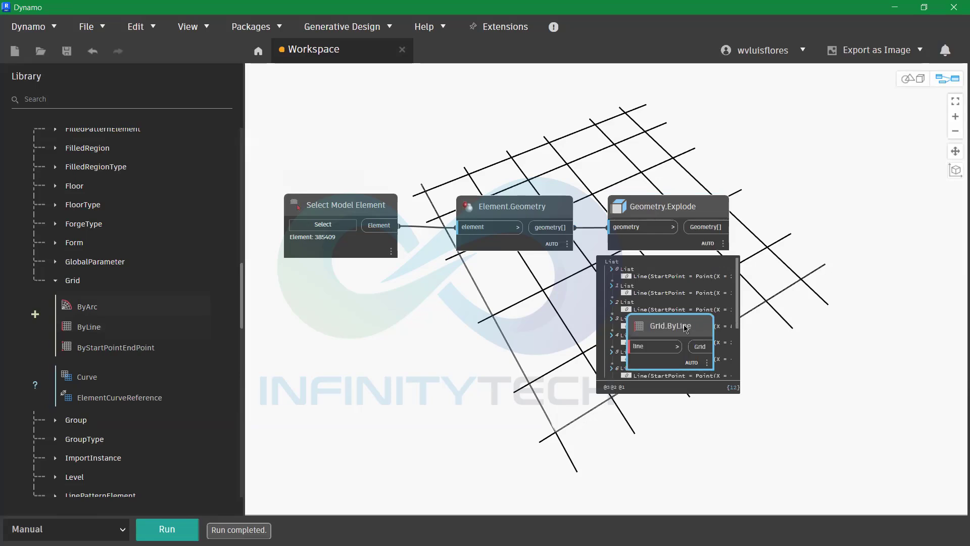
left_click_drag(687, 329, 832, 207)
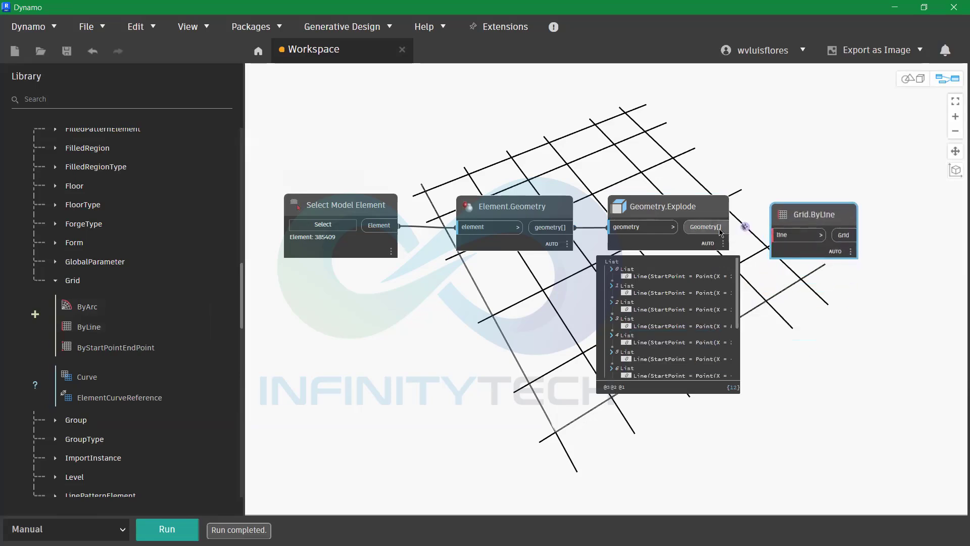
left_click(731, 227)
left_click(776, 236)
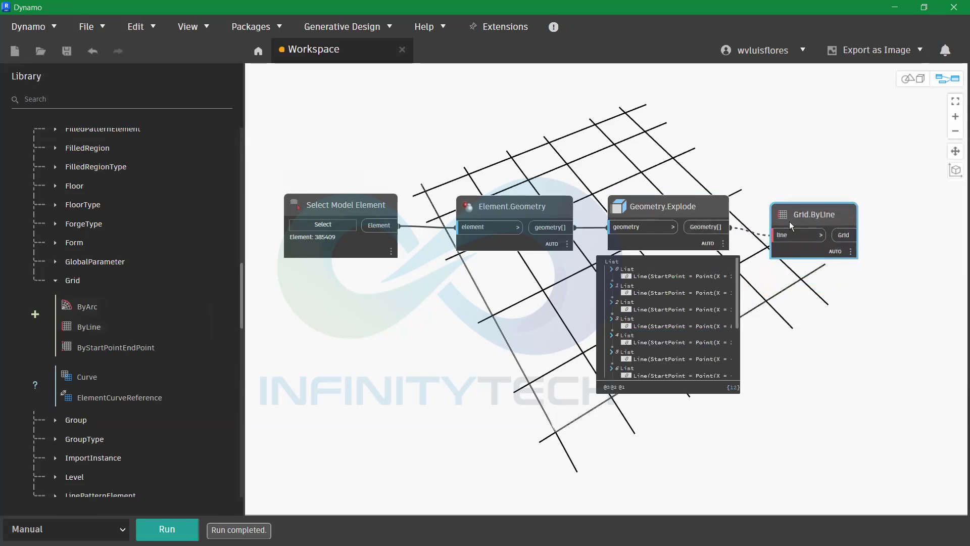
left_click_drag(797, 218, 795, 211)
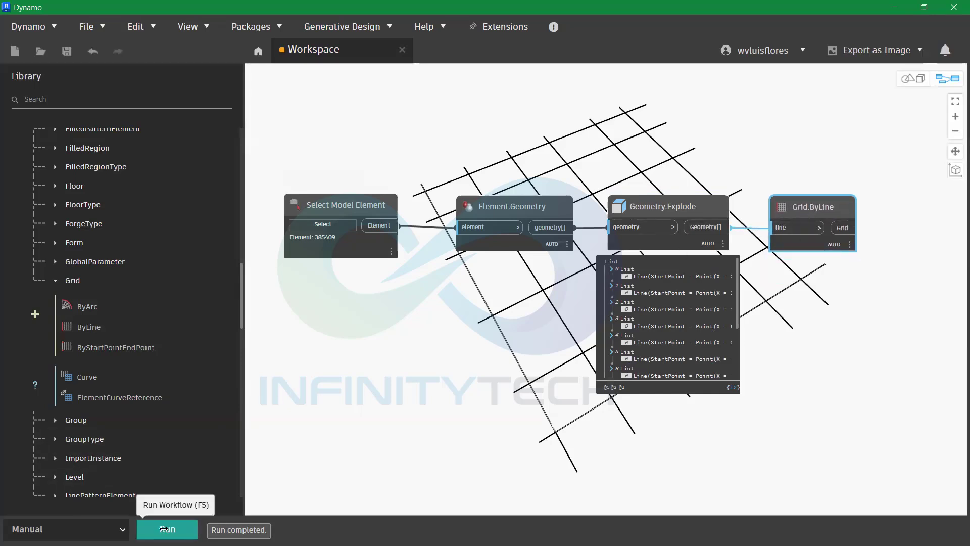
Run the graph to generate the grids and inspect them in Revit's Nivel 1 plan
left_click(167, 521)
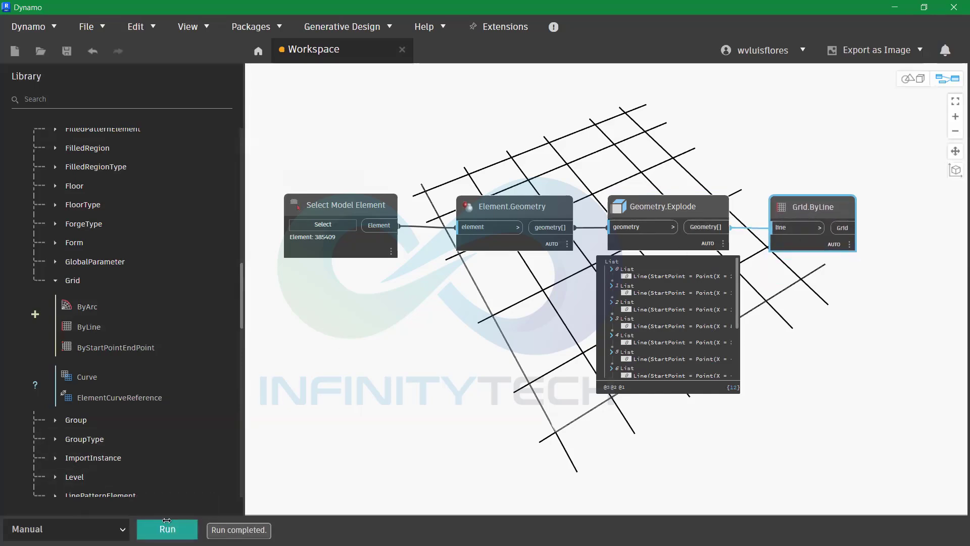
left_click(894, 7)
scroll(431, 191, "up", 2)
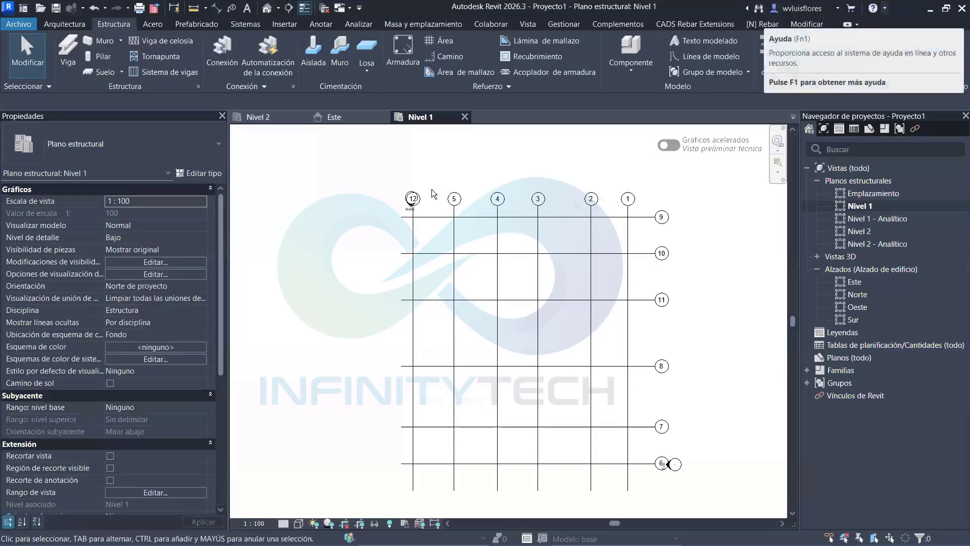
scroll(382, 185, "down", 1)
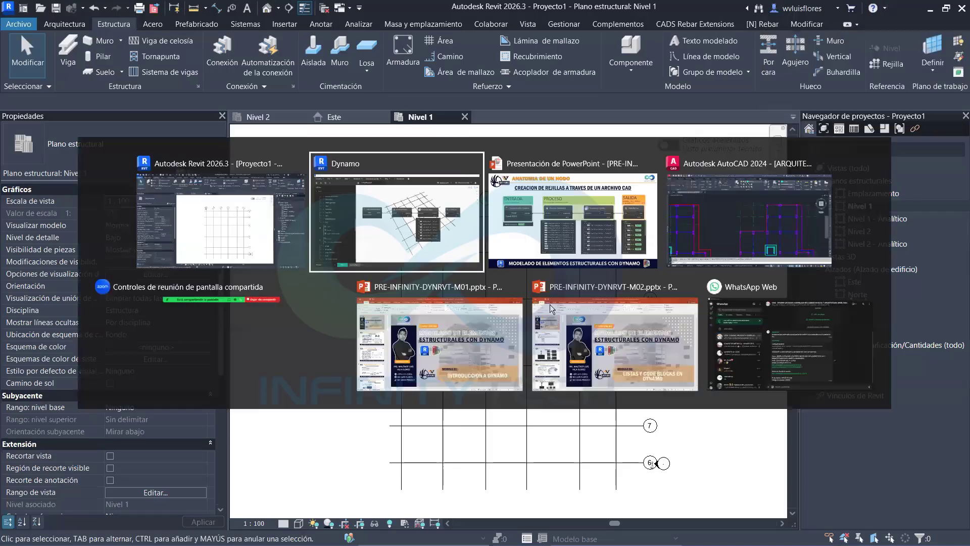
Switch to Dynamo and unpin the Geometry.Explode node's output preview to hide the list of lines
key("alt+Tab")
left_click(414, 232)
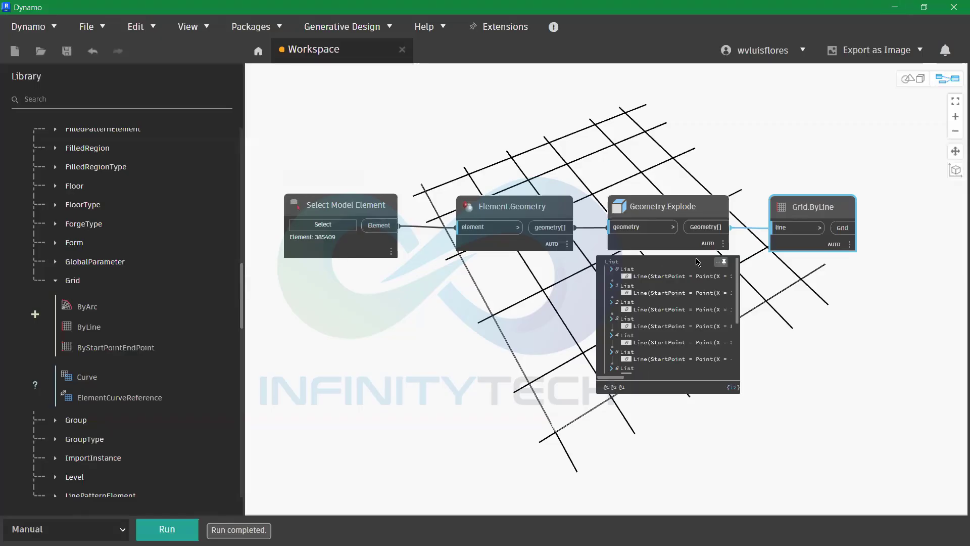
left_click(720, 263)
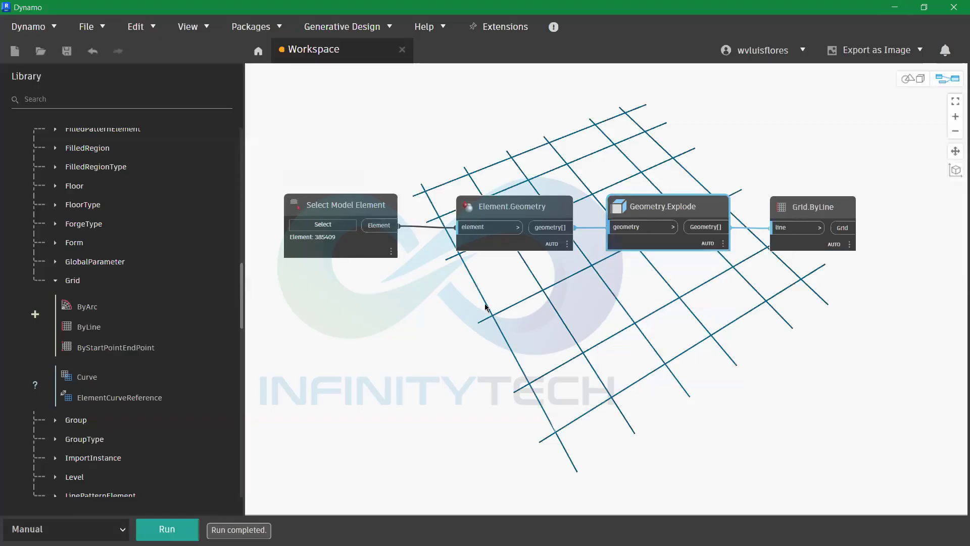
left_click_drag(343, 170, 363, 193)
mouse_move(472, 167)
left_mouse_down()
mouse_move(472, 187)
mouse_move(504, 189)
left_mouse_up()
mouse_move(633, 159)
left_mouse_down()
mouse_move(654, 176)
mouse_move(612, 181)
left_mouse_up()
mouse_move(800, 153)
left_mouse_down()
mouse_move(821, 167)
mouse_move(820, 185)
left_mouse_up()
mouse_move(796, 128)
left_mouse_down()
mouse_move(847, 132)
mouse_move(241, 170)
mouse_move(753, 298)
mouse_move(882, 270)
mouse_move(853, 132)
left_mouse_up()
left_click_drag(645, 268, 678, 351)
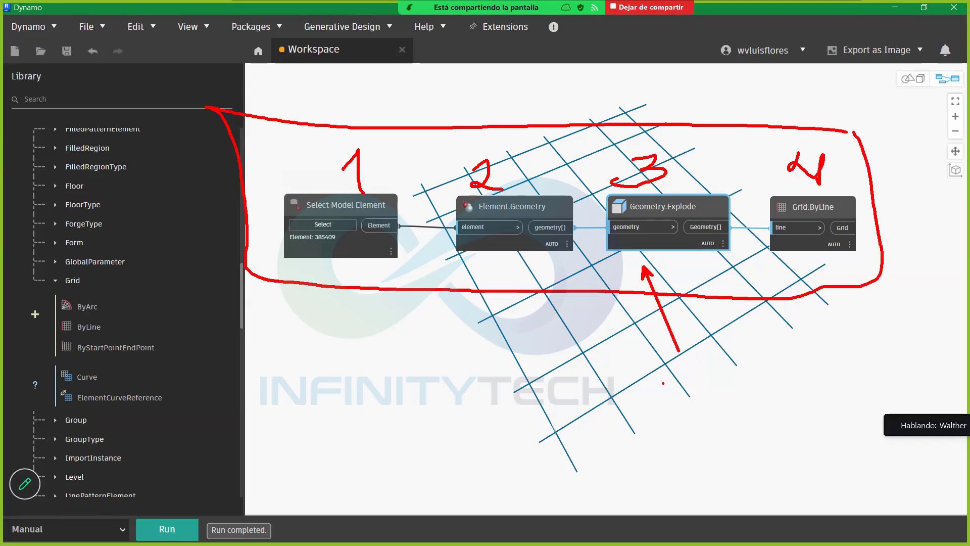
mouse_move(664, 387)
left_mouse_down()
mouse_move(677, 373)
mouse_move(680, 404)
left_mouse_up()
left_click_drag(200, 512, 292, 438)
left_click_drag(205, 494, 222, 505)
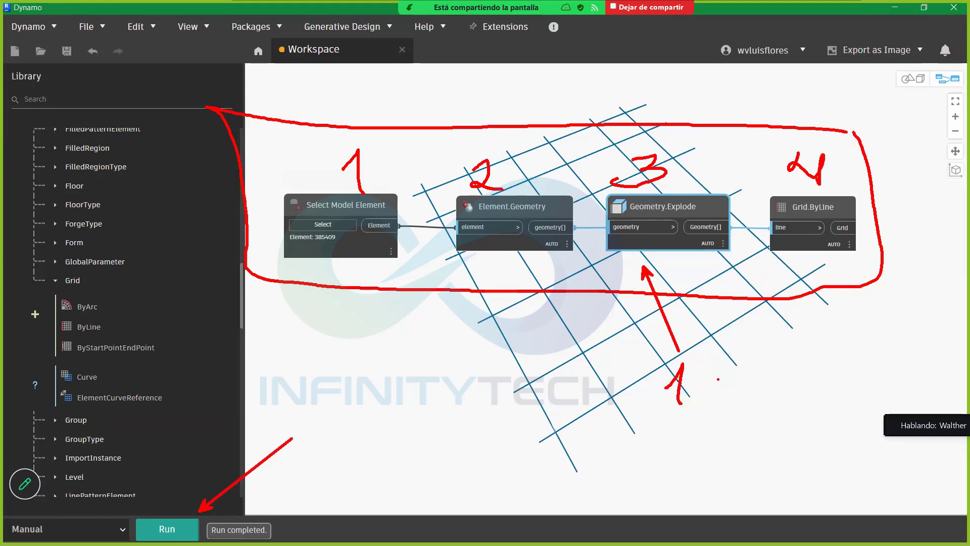
key("ctrl+z")
key("ctrl+z")
key("ctrl+z")
mouse_move(668, 373)
left_mouse_down()
mouse_move(683, 378)
mouse_move(666, 408)
left_mouse_up()
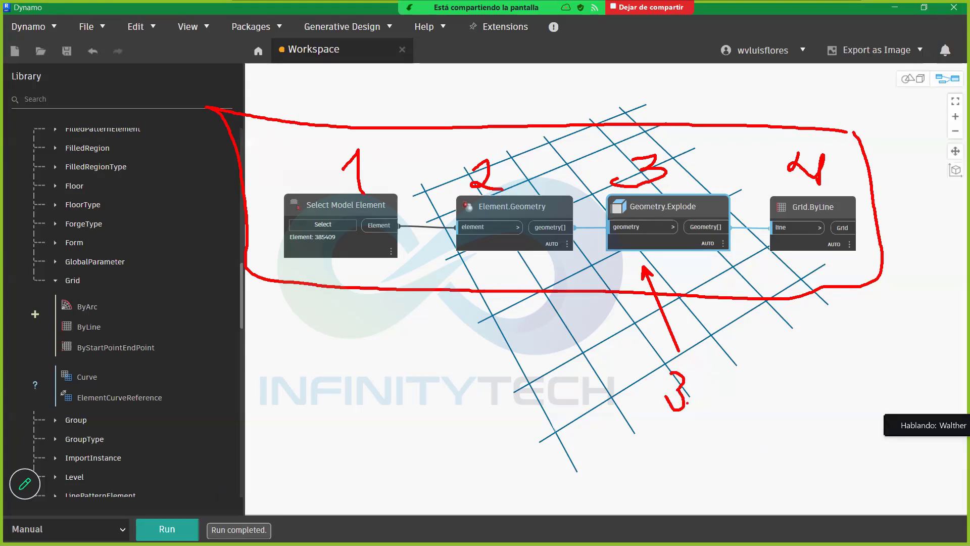
left_click_drag(713, 388, 693, 410)
mouse_move(717, 402)
left_mouse_down()
mouse_move(729, 395)
mouse_move(718, 416)
left_mouse_up()
mouse_move(740, 389)
left_mouse_down()
mouse_move(742, 424)
mouse_move(778, 393)
mouse_move(791, 407)
mouse_move(772, 377)
mouse_move(788, 374)
left_mouse_up()
left_click(800, 389)
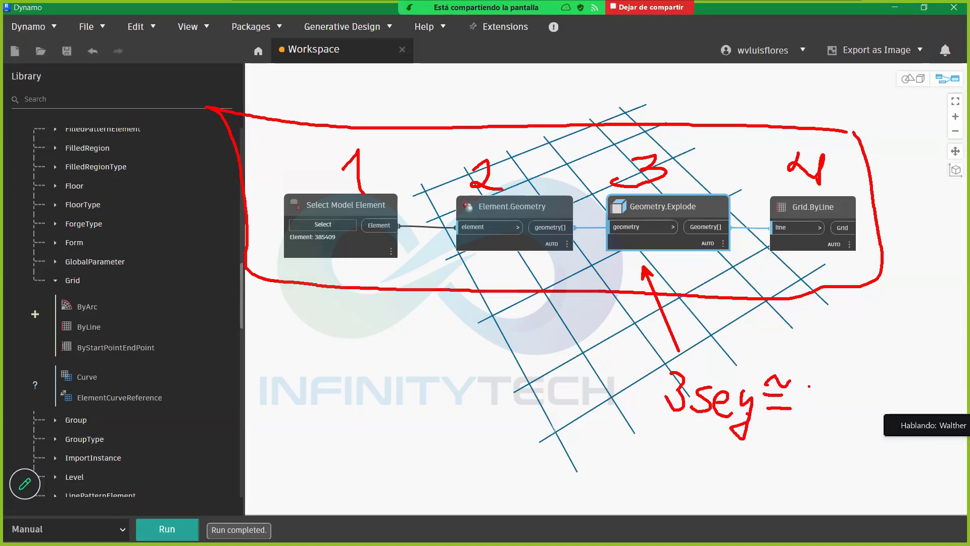
key("Escape")
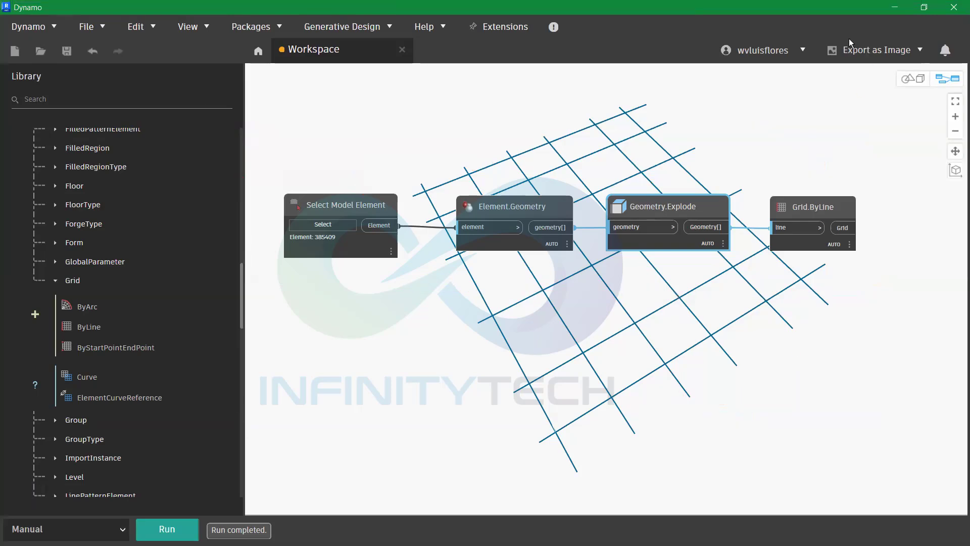
Switch to Revit to view the grids in the Nivel 1 plan, and open the PowerPoint slide on creating grids from a CAD file
key("alt+Tab")
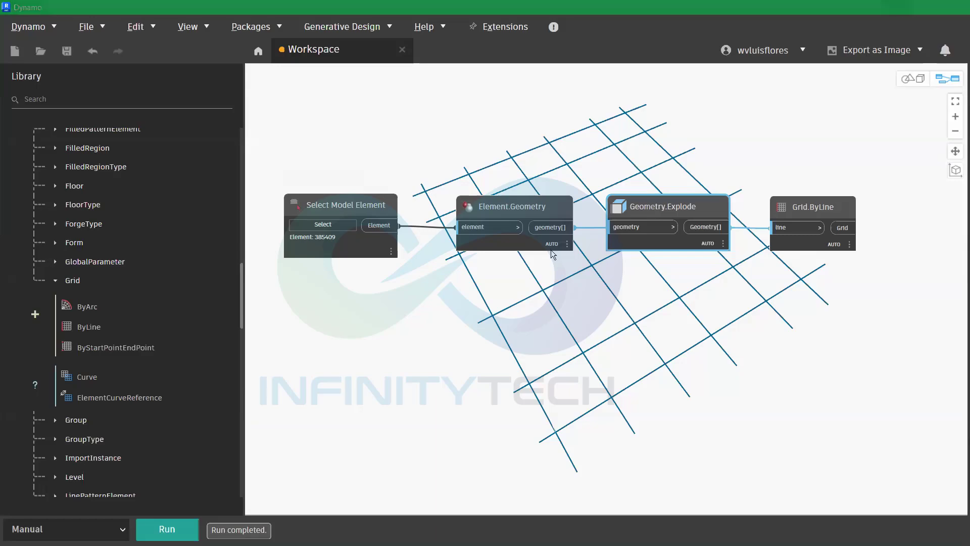
key("alt+Tab")
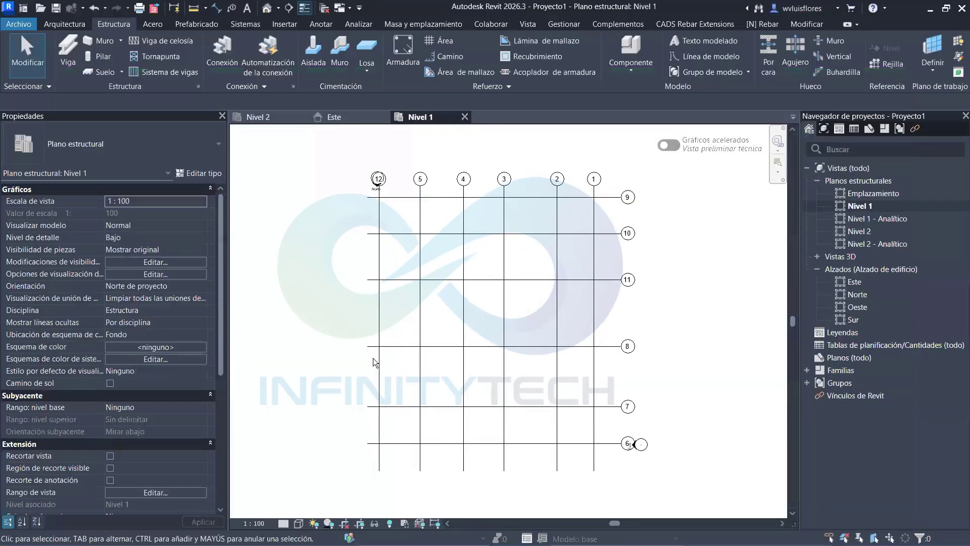
key("alt+Tab")
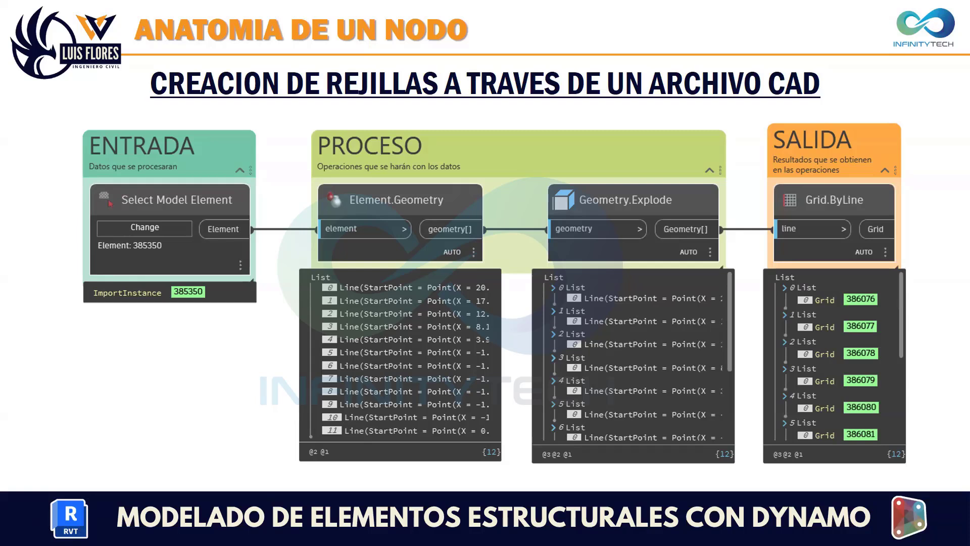
left_click_drag(337, 278, 348, 273)
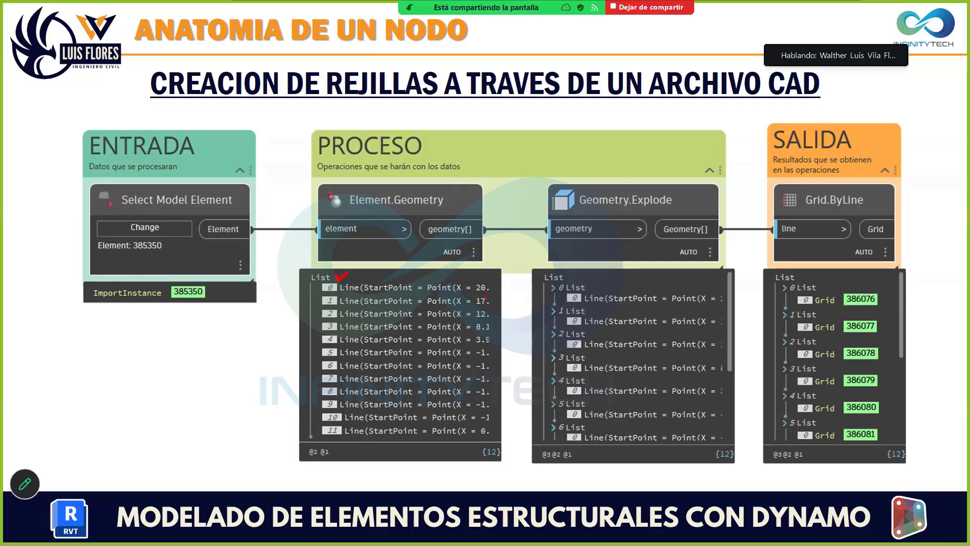
left_click_drag(571, 277, 597, 264)
left_click_drag(801, 274, 814, 264)
left_click_drag(514, 317, 565, 296)
left_click_drag(521, 349, 561, 322)
left_click_drag(321, 313, 249, 346)
mouse_move(317, 307)
left_mouse_down()
mouse_move(492, 319)
mouse_move(520, 296)
left_mouse_up()
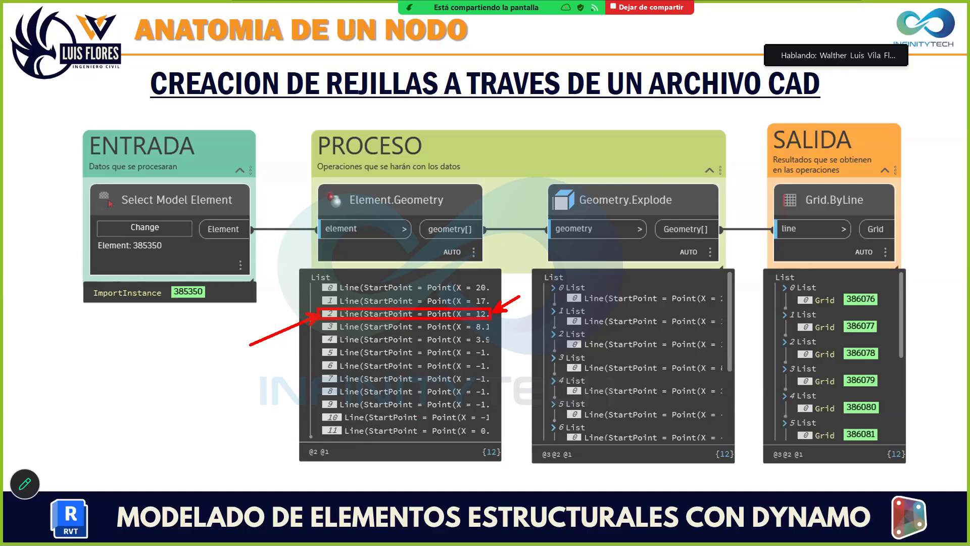